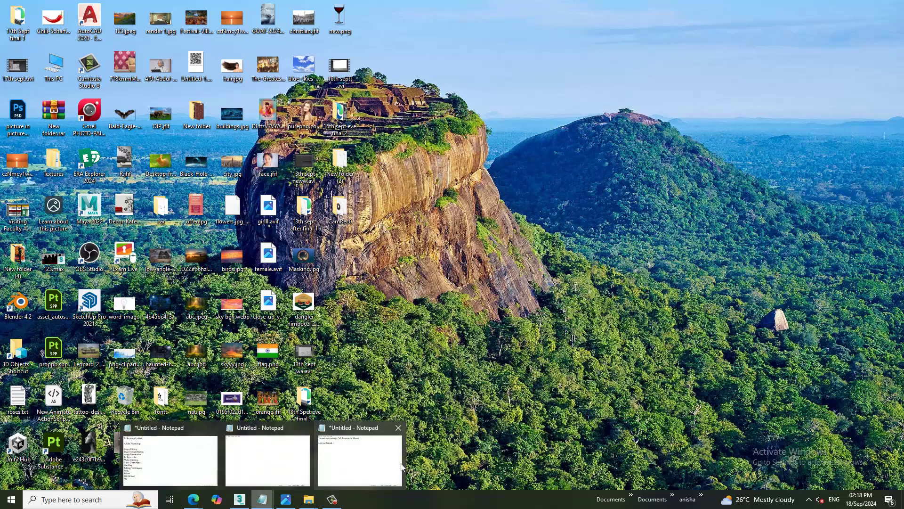
# Bring up the 'Tutorial on texturing a Cafe Furniture in 3dsmax' note and select its text.
pyautogui.click(361, 459)
pyautogui.hotkey('ctrl', 'a')
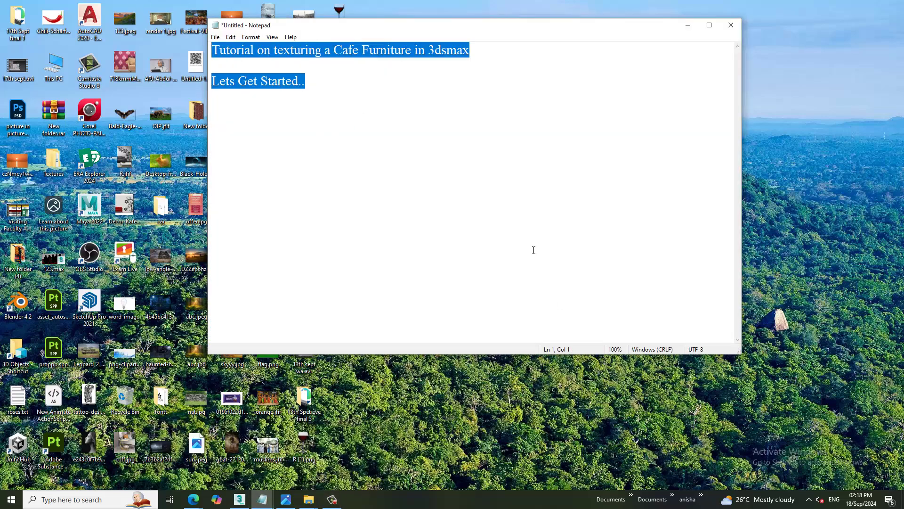
# Return to the cafe scene, move the reference photo viewer left and collapse the ribbon.
pyautogui.click(239, 500)
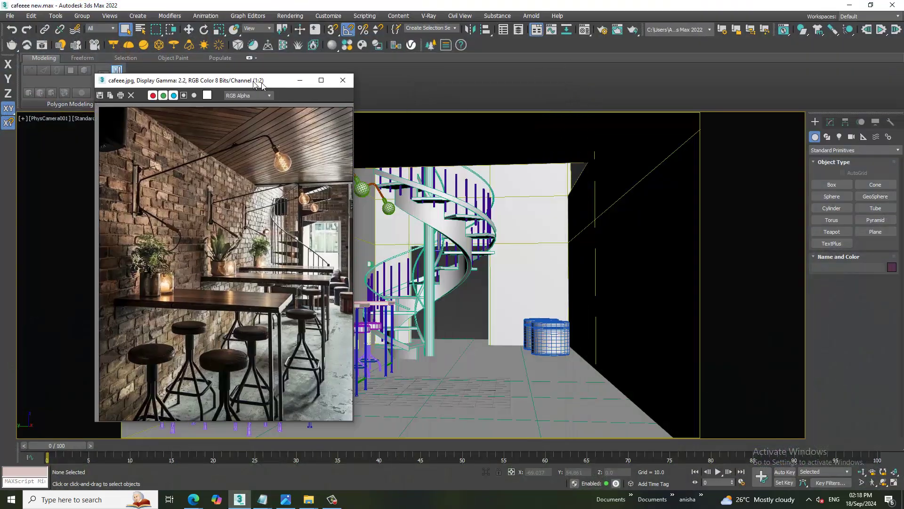
pyautogui.moveTo(492, 98); pyautogui.dragTo(190, 100)
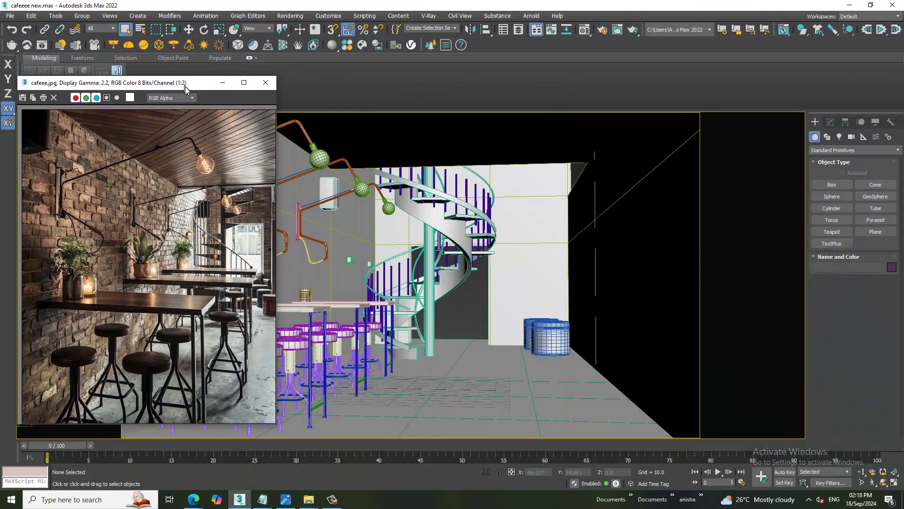
pyautogui.click(41, 56)
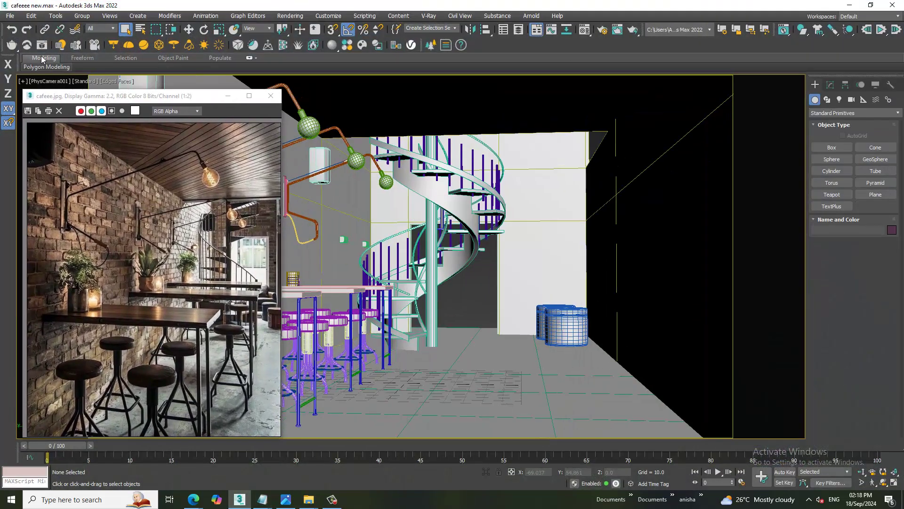
# Confirm V-Ray 6 Hotfix 3 as the renderer in Render Setup.
pyautogui.click(290, 15)
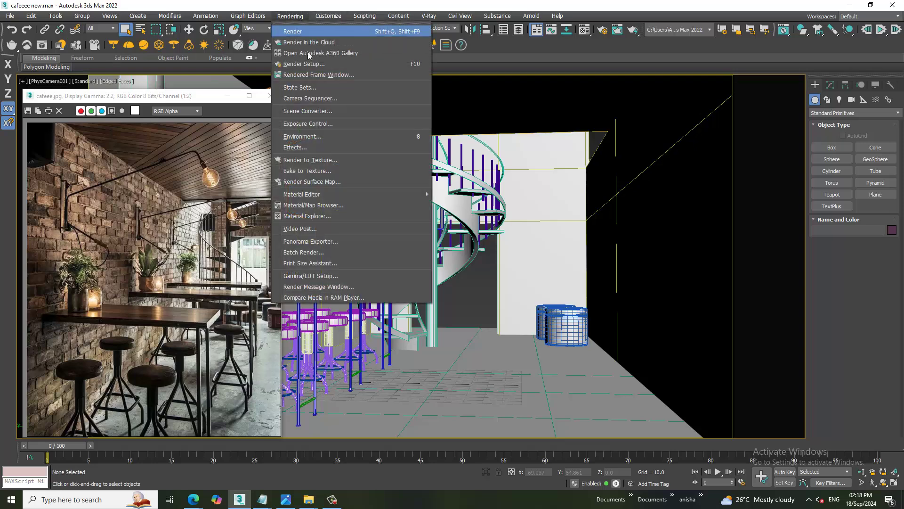
pyautogui.click(337, 62)
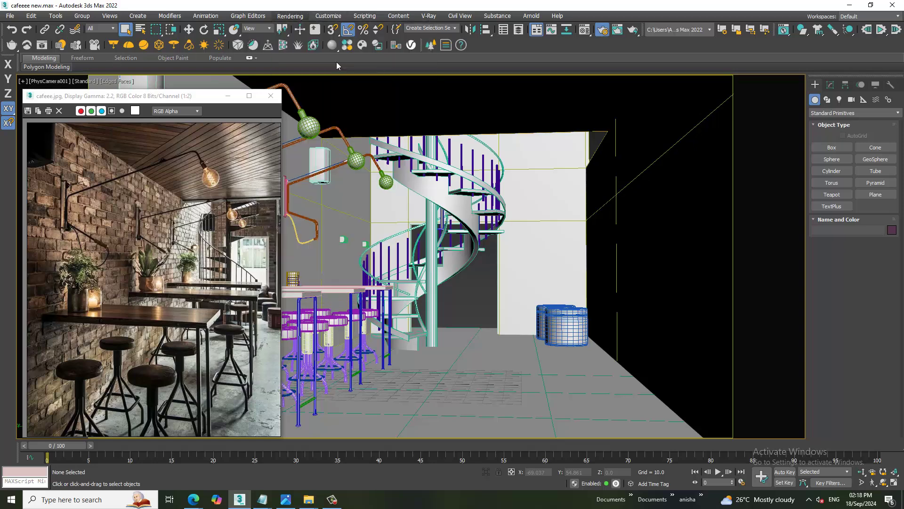
pyautogui.click(177, 95)
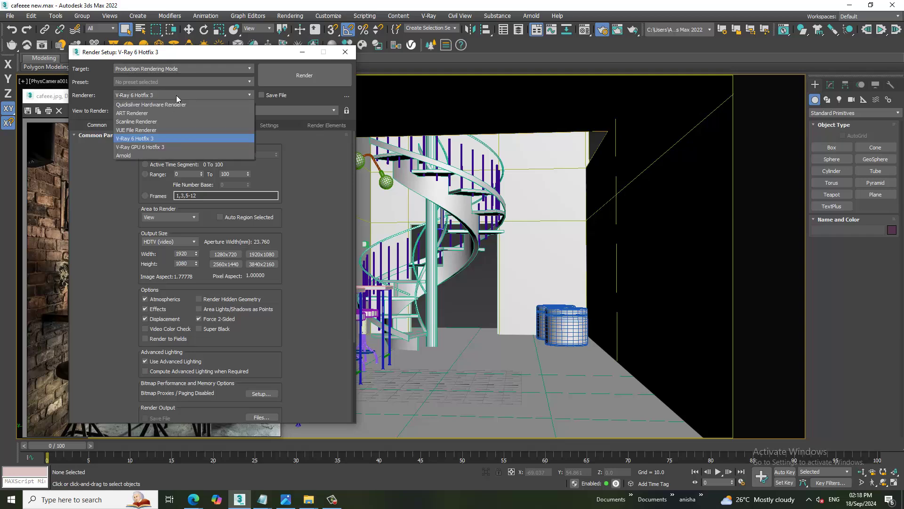
pyautogui.click(165, 139)
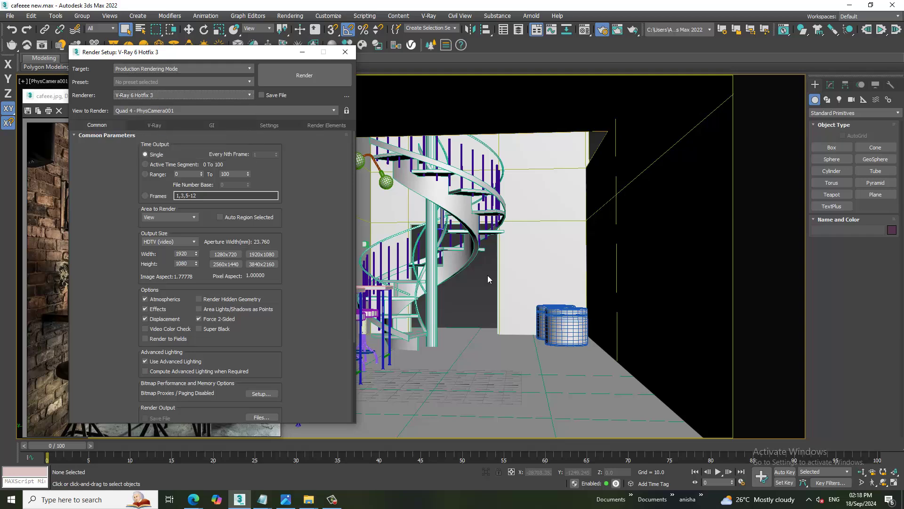
pyautogui.click(303, 52)
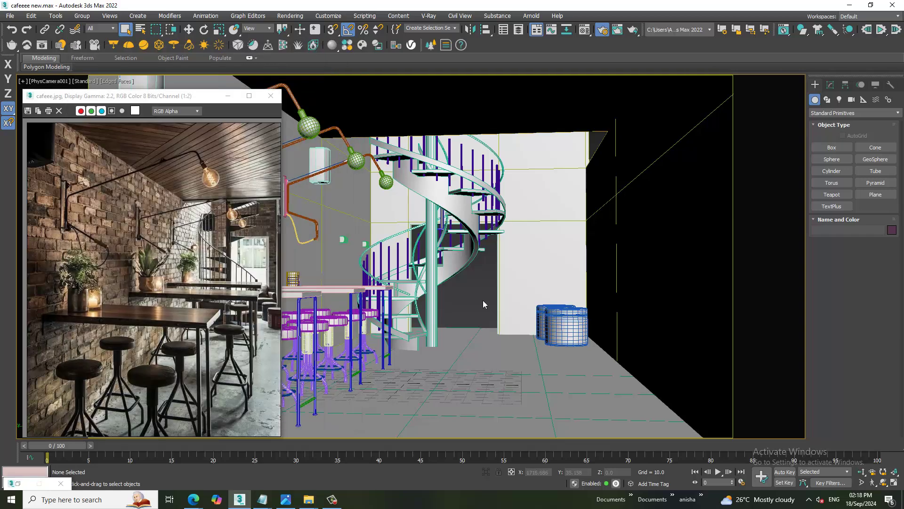
# Open the material editor in Slate (node-based) mode.
pyautogui.press('m')
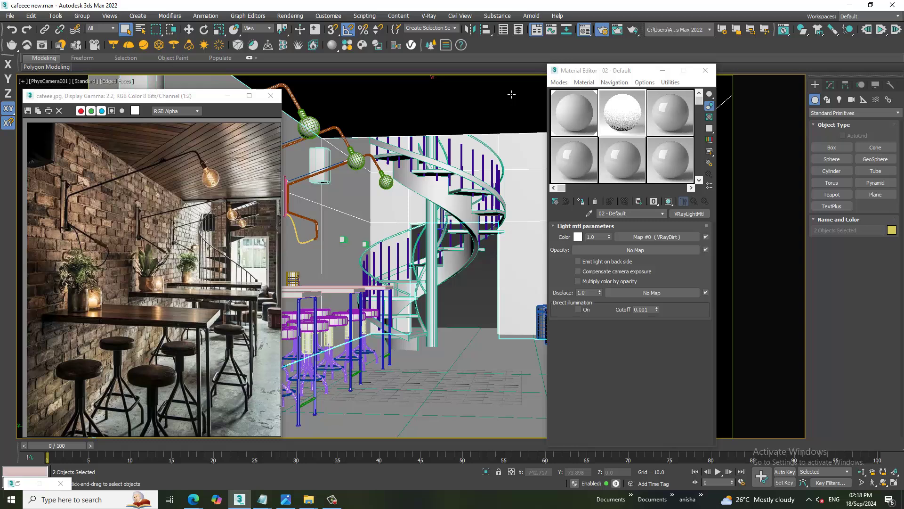
pyautogui.click(560, 83)
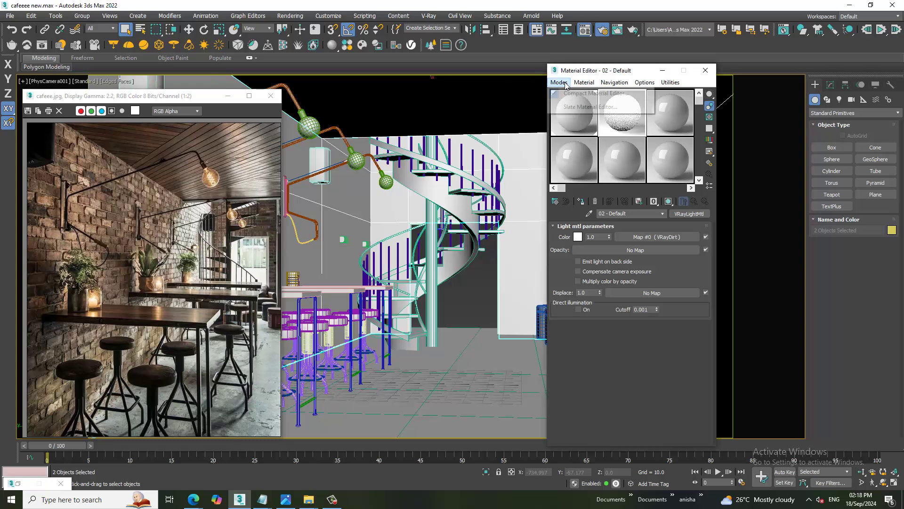
pyautogui.click(580, 107)
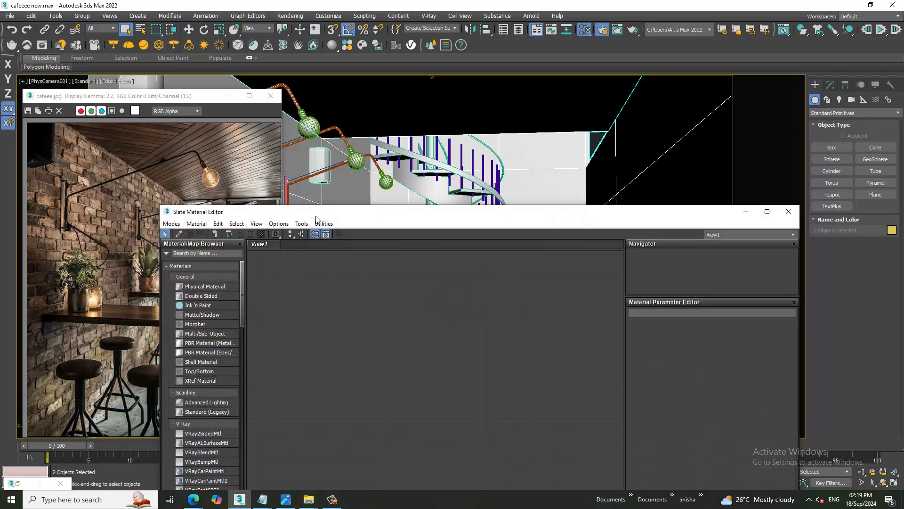
# Add a new VRayMtl node to the graph and name it 'wall'.
pyautogui.moveTo(330, 212); pyautogui.dragTo(524, 98)
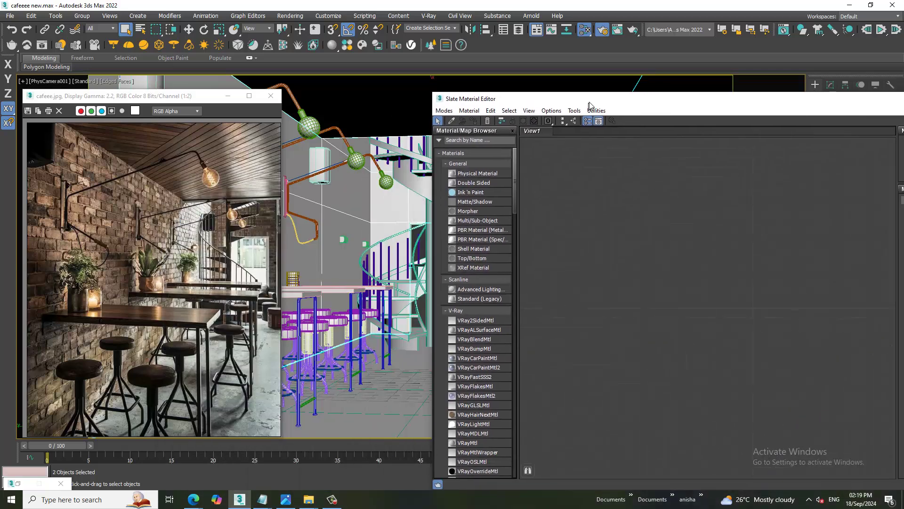
pyautogui.scroll(-1, 397, 401)
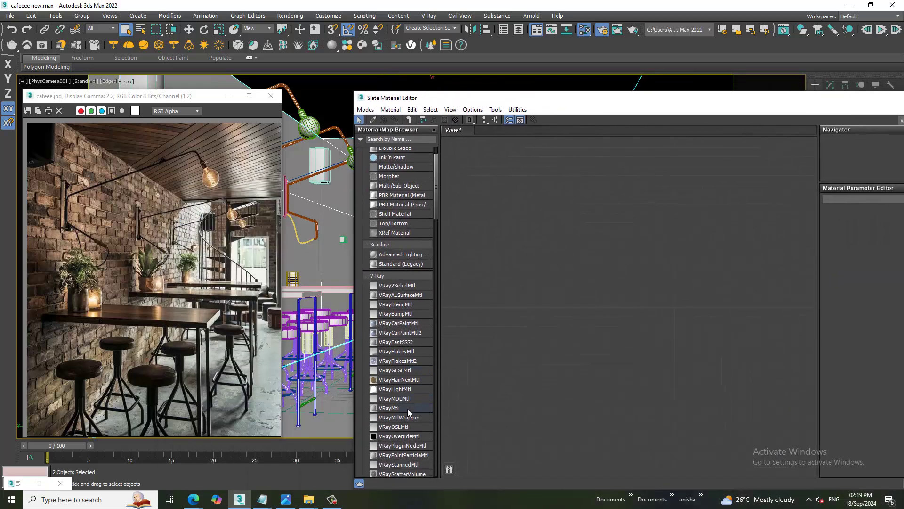
pyautogui.moveTo(408, 408); pyautogui.dragTo(594, 258)
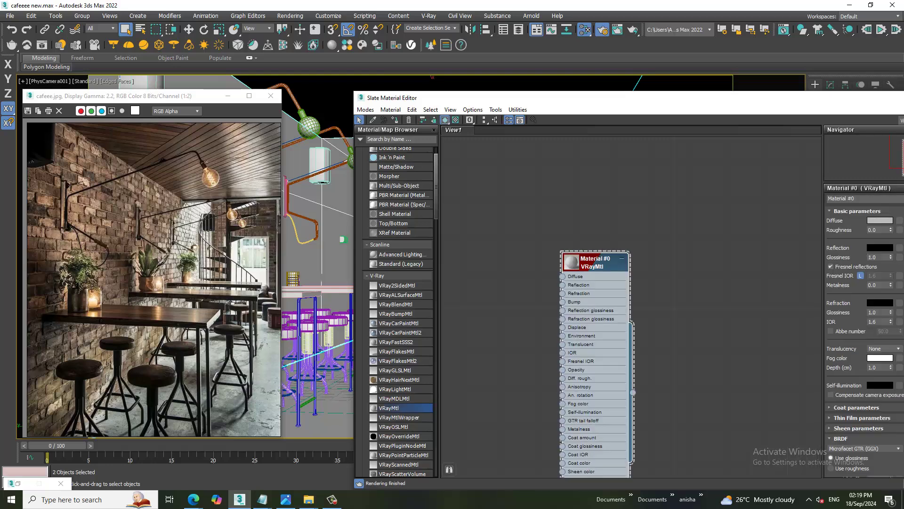
pyautogui.click(867, 201)
pyautogui.write('wall')
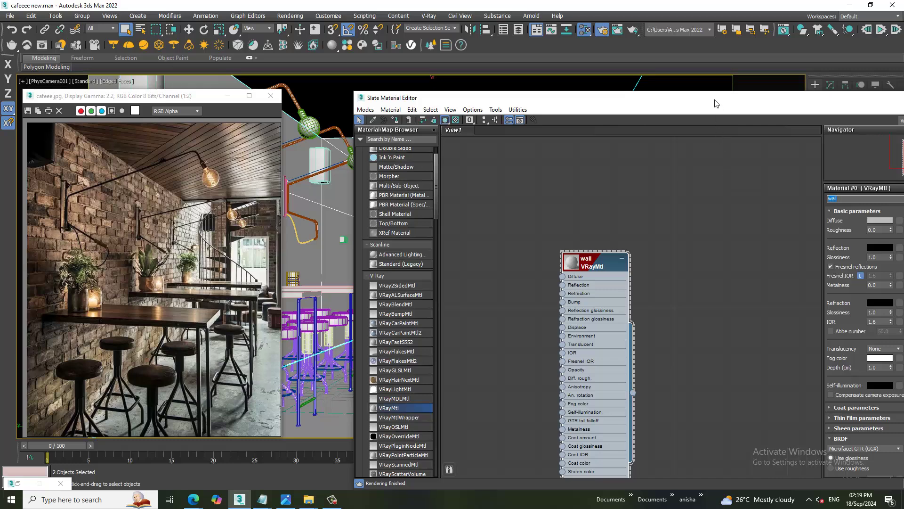
# Put a Bitmap in the Diffuse slot and browse into the D: drive's Kayo folder.
pyautogui.moveTo(716, 97); pyautogui.dragTo(629, 98)
pyautogui.click(815, 223)
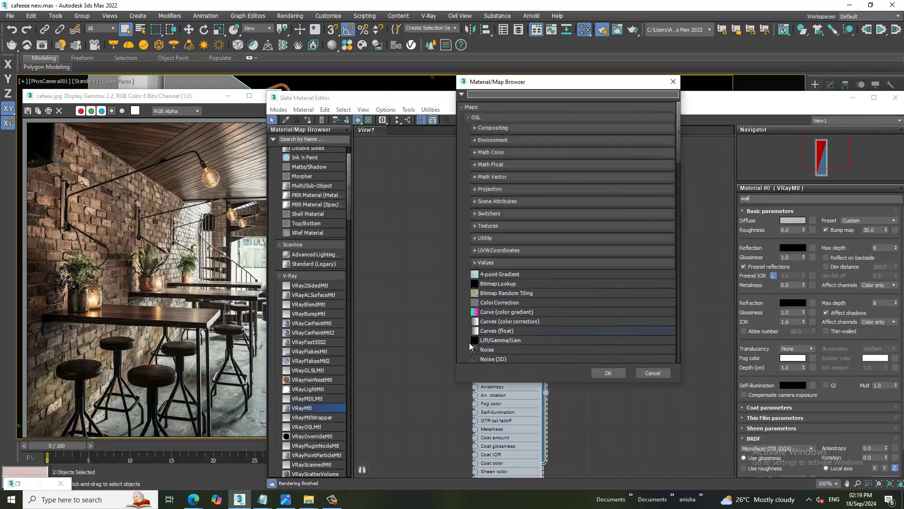
pyautogui.scroll(-5, 531, 344)
pyautogui.scroll(-5, 516, 343)
pyautogui.doubleClick(489, 327)
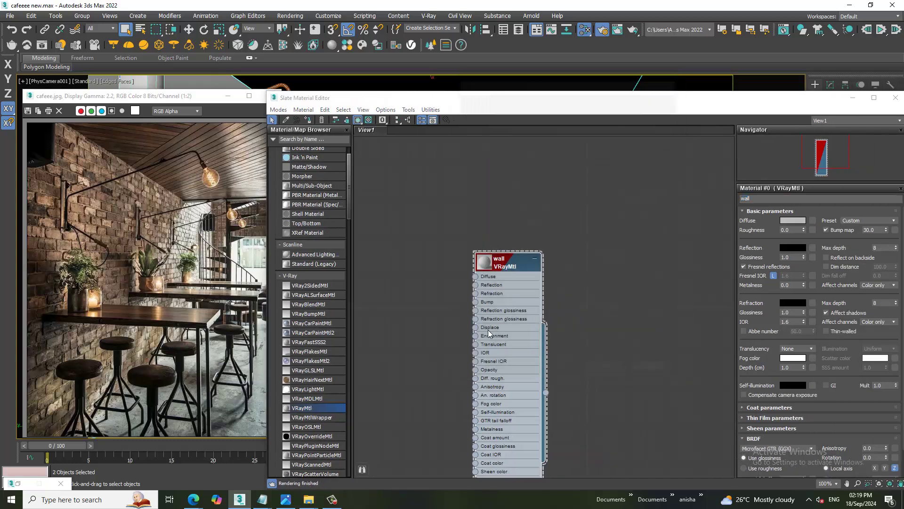
pyautogui.click(50, 160)
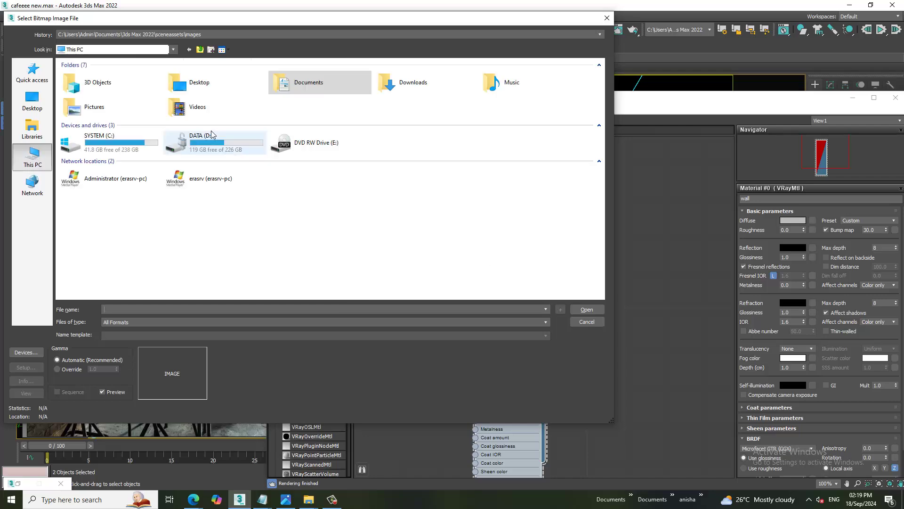
pyautogui.doubleClick(210, 138)
pyautogui.doubleClick(96, 93)
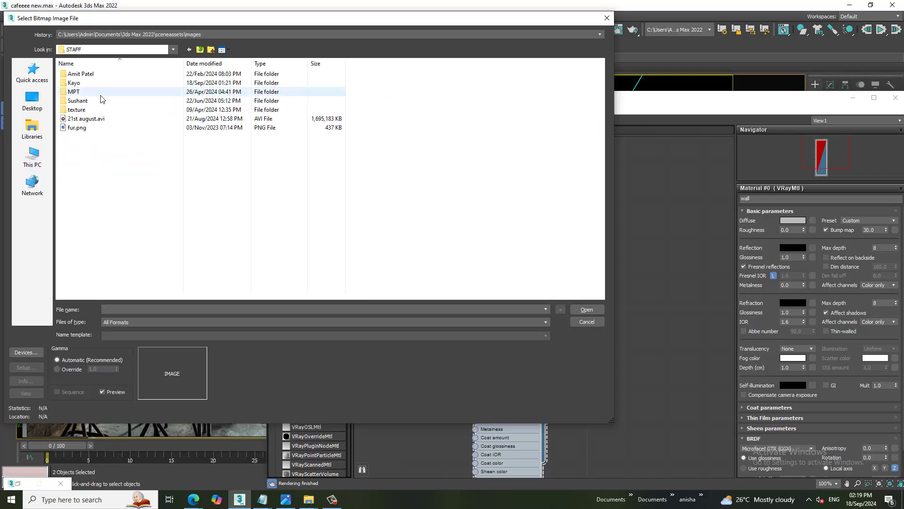
# Load the Bricks023 colour image from sept/texture as the Diffuse map.
pyautogui.scroll(-3, 71, 86)
pyautogui.click(394, 92)
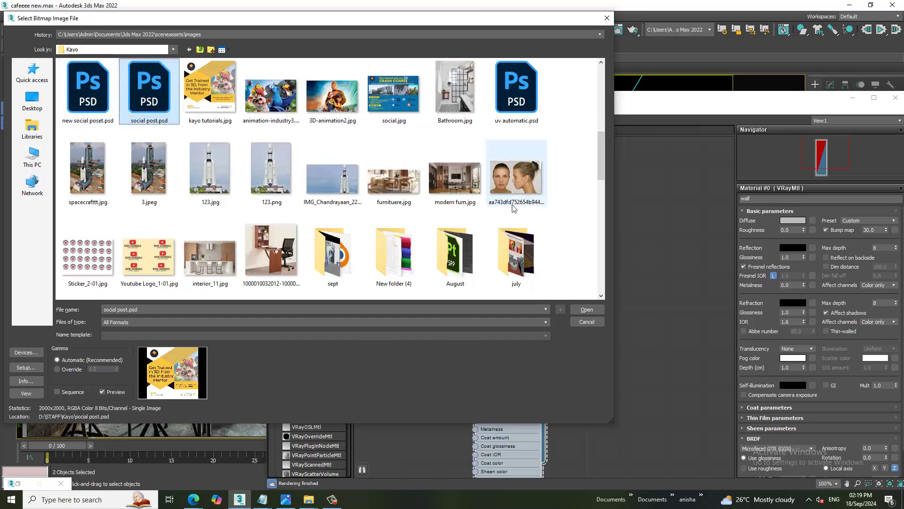
pyautogui.press('s')
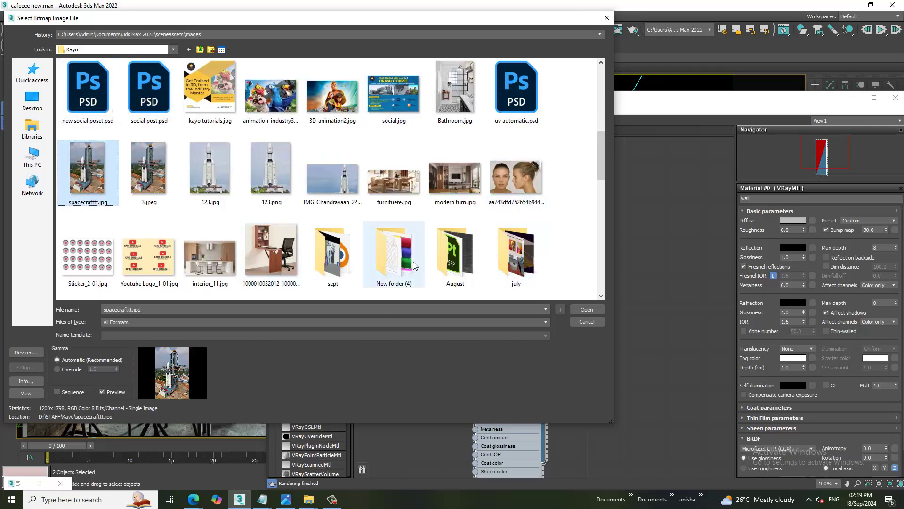
pyautogui.press('s')
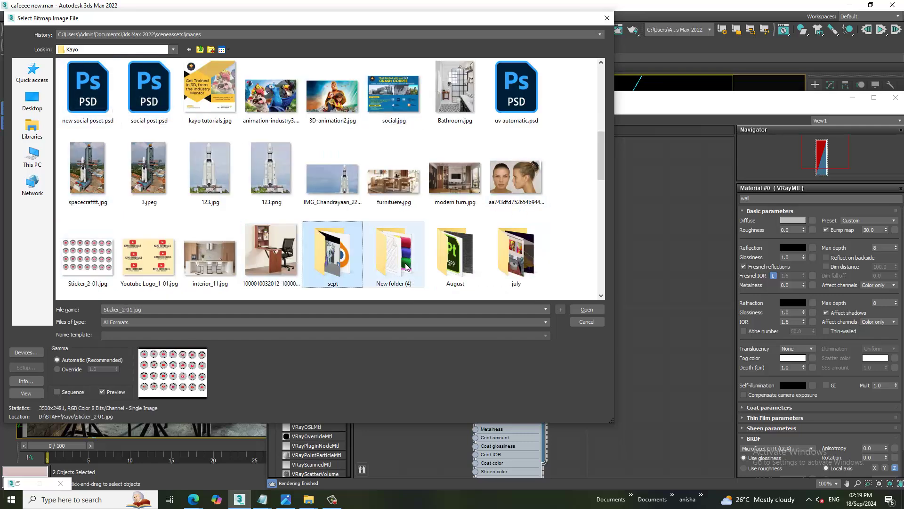
pyautogui.doubleClick(351, 265)
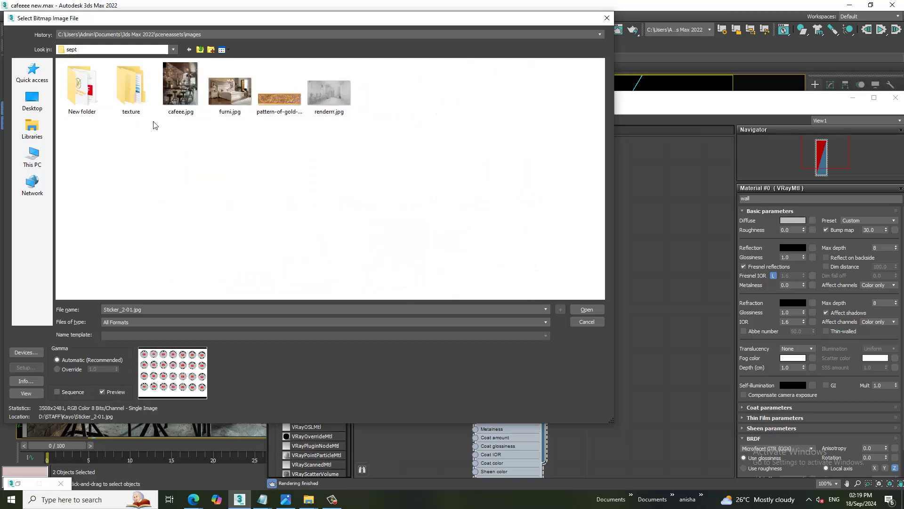
pyautogui.doubleClick(134, 86)
pyautogui.doubleClick(99, 79)
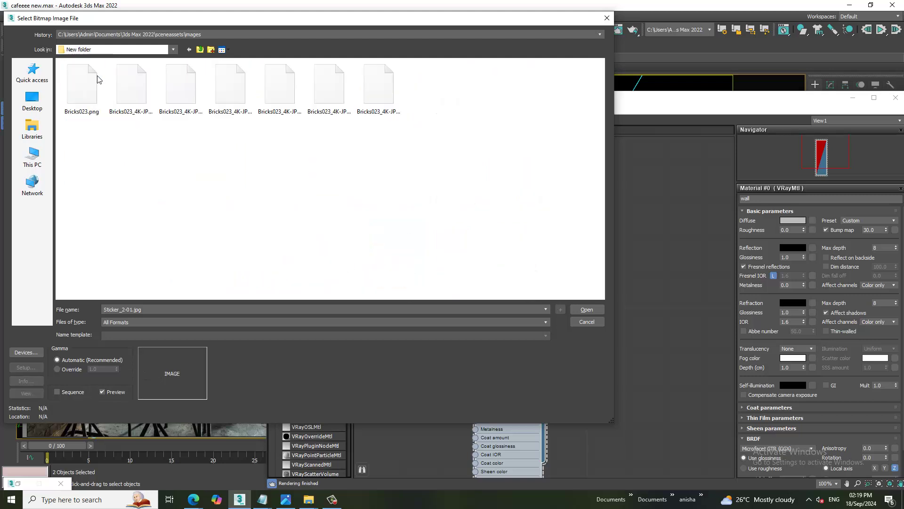
pyautogui.click(182, 83)
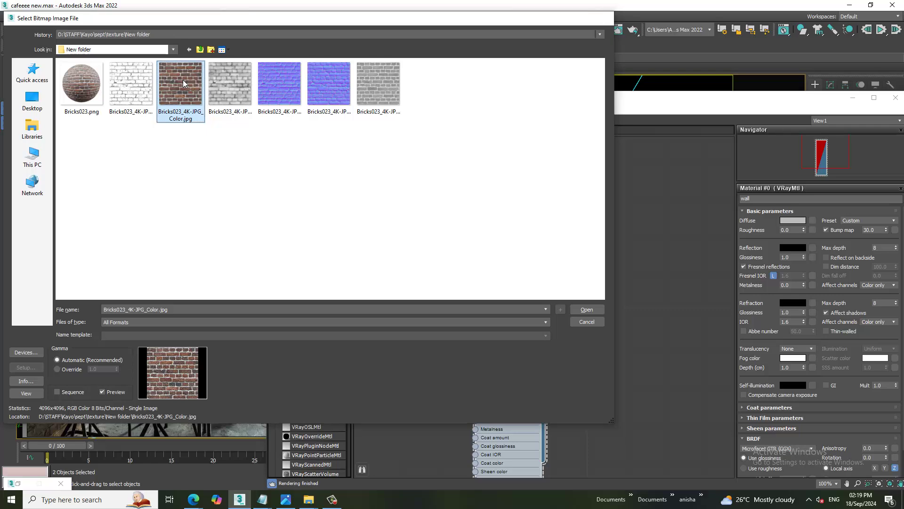
pyautogui.doubleClick(182, 81)
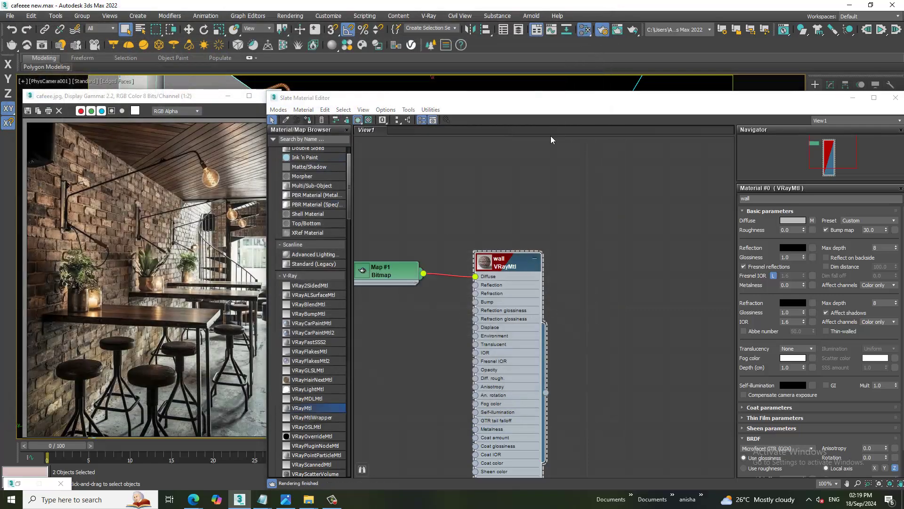
# Assign the brick 'wall' material to the selected wall object.
pyautogui.moveTo(547, 98); pyautogui.dragTo(712, 122)
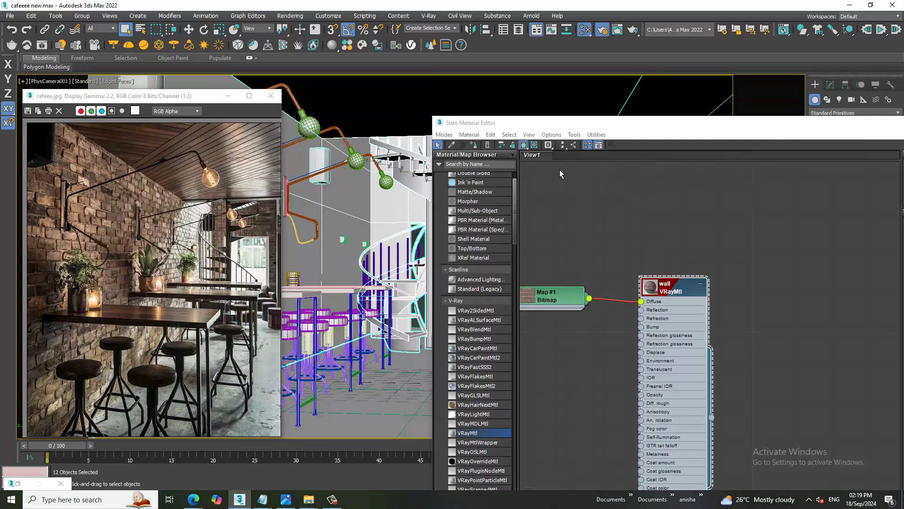
pyautogui.click(361, 210)
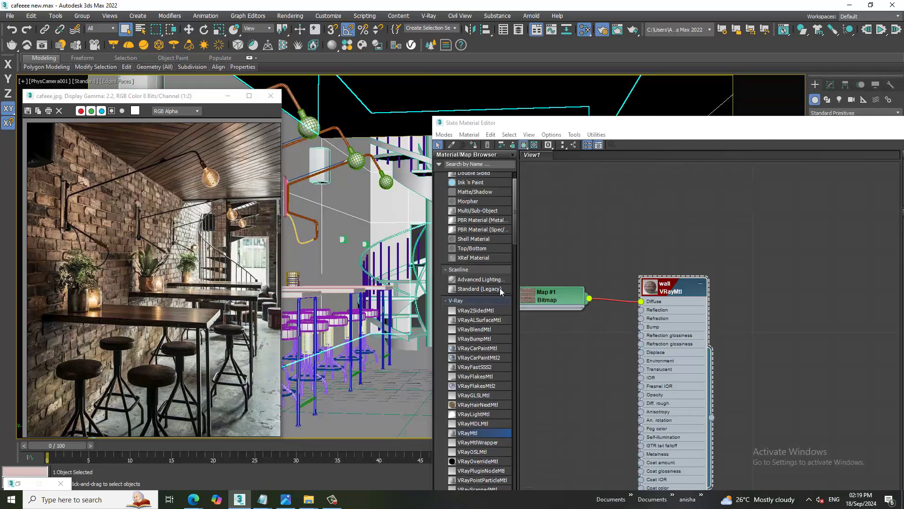
pyautogui.click(474, 146)
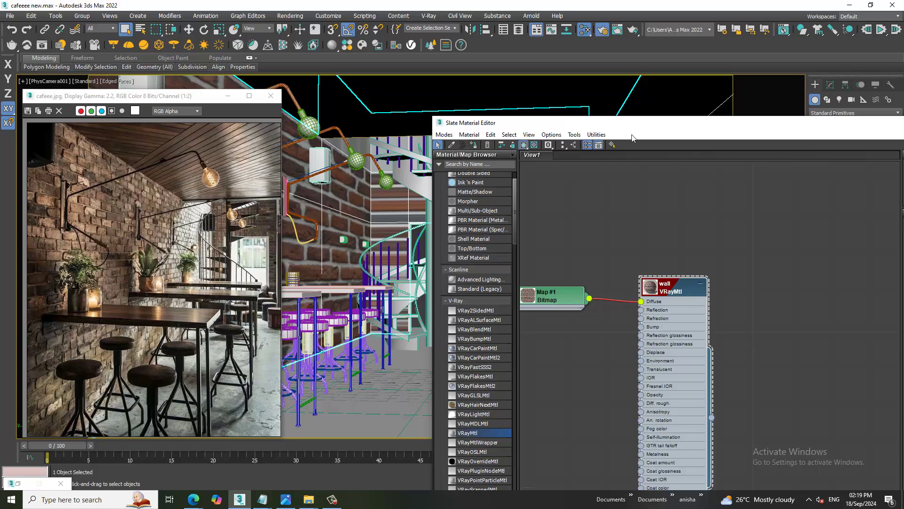
# Delete the old VRayMtl node and the leftover Map #1 bitmap node.
pyautogui.moveTo(632, 124); pyautogui.dragTo(469, 186)
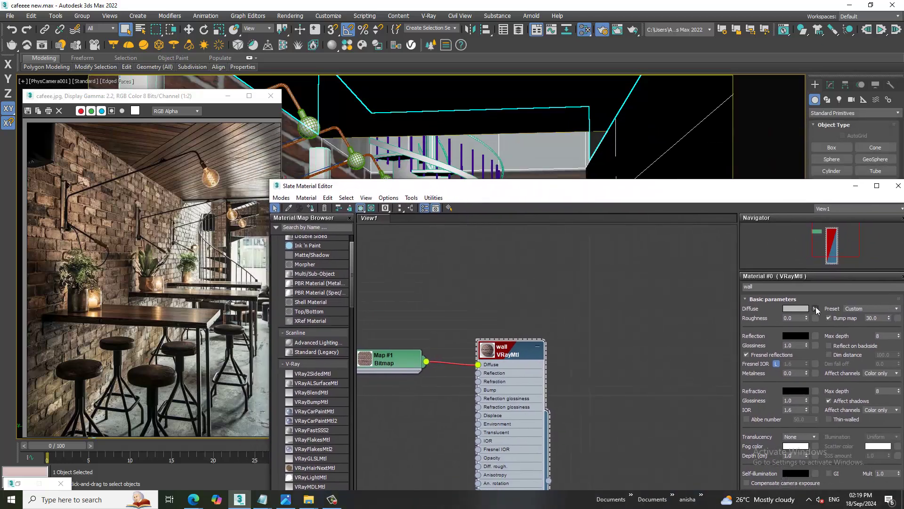
pyautogui.click(817, 309)
pyautogui.click(516, 347)
pyautogui.press('Delete')
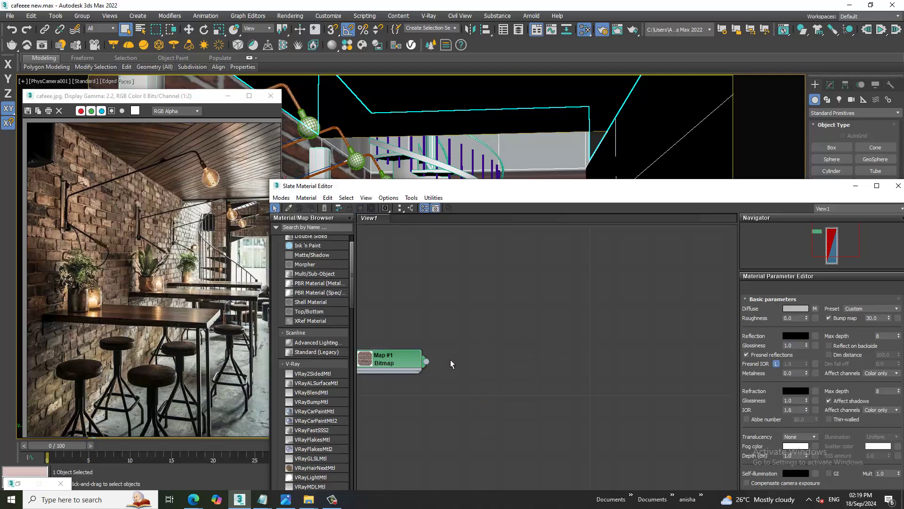
pyautogui.click(394, 369)
pyautogui.press('Delete')
# Add a PBR Spec/Gloss material with the Bricks023 colour bitmap as base colour.
pyautogui.click(317, 228)
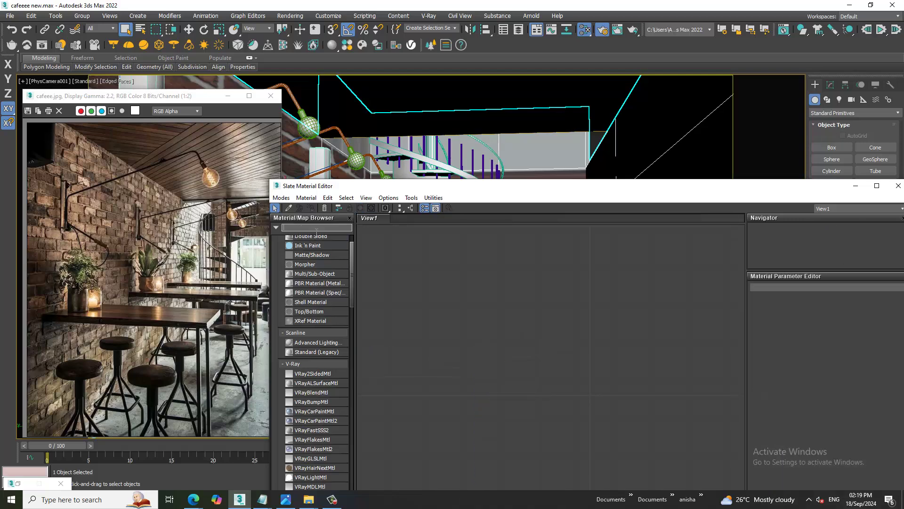
pyautogui.write('PBR')
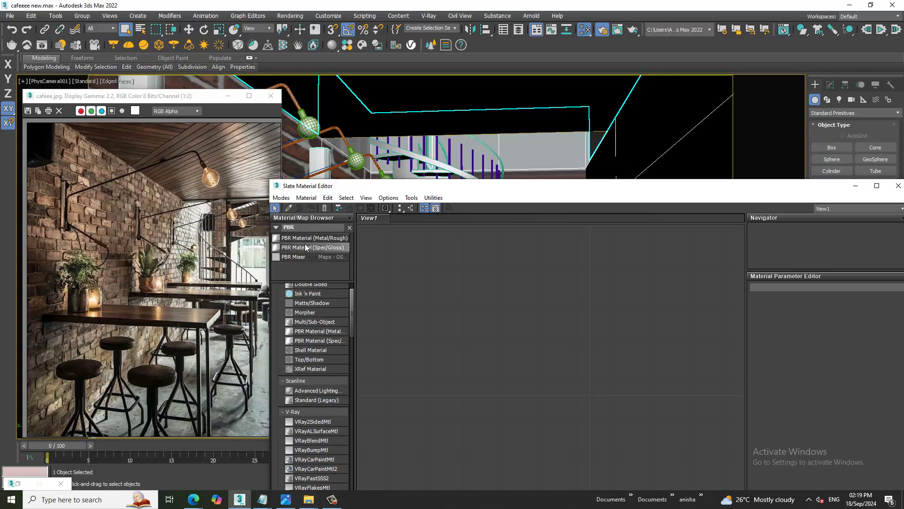
pyautogui.moveTo(305, 247); pyautogui.dragTo(522, 353)
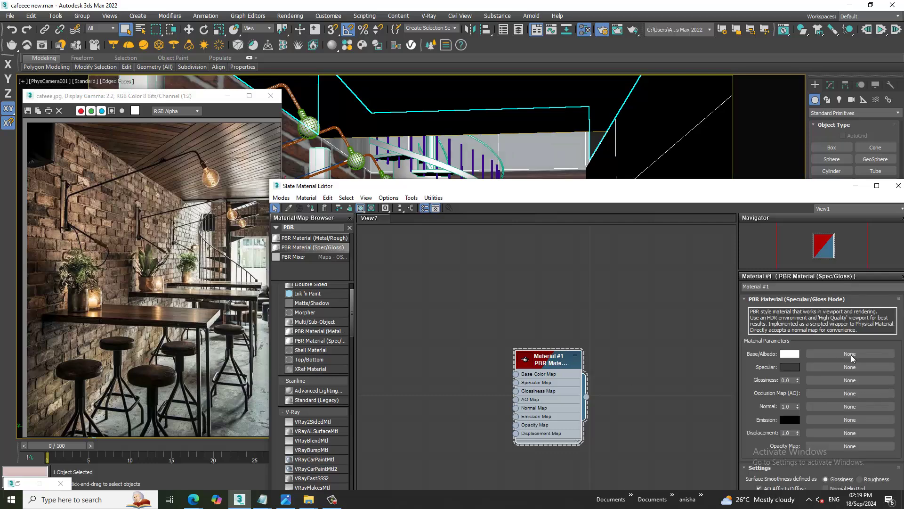
pyautogui.click(847, 357)
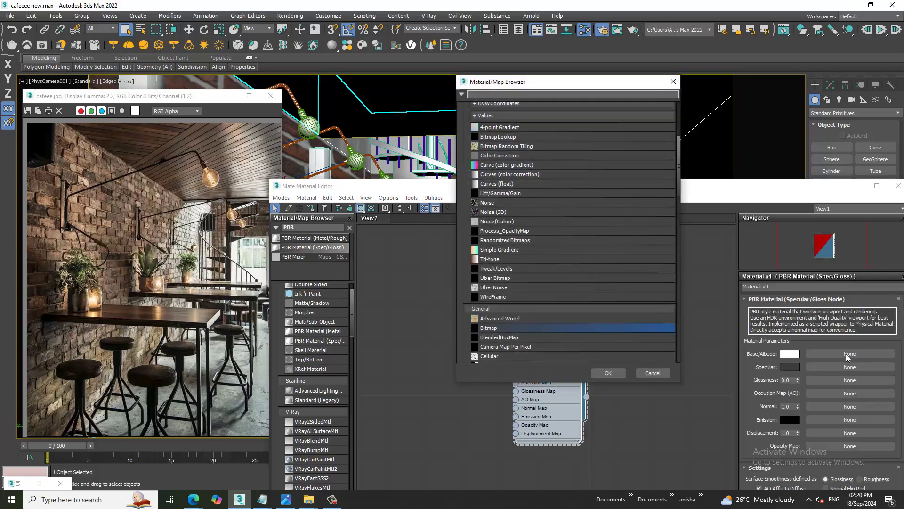
pyautogui.doubleClick(502, 328)
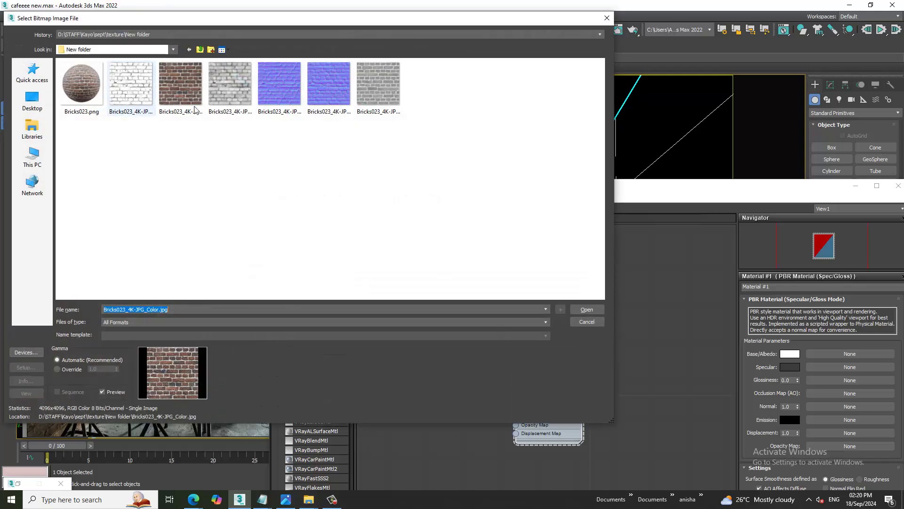
pyautogui.doubleClick(173, 83)
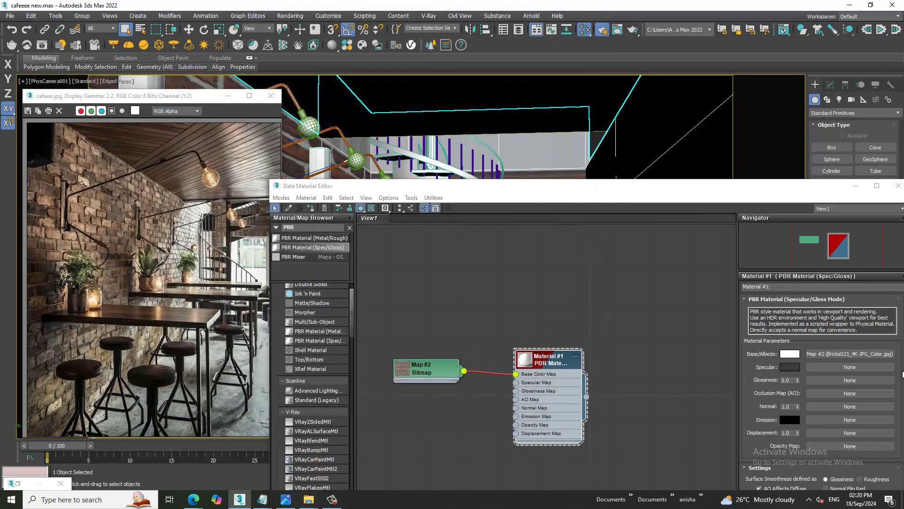
# Tile the brick bitmap 3×3 and assign the material to the walls.
pyautogui.click(863, 354)
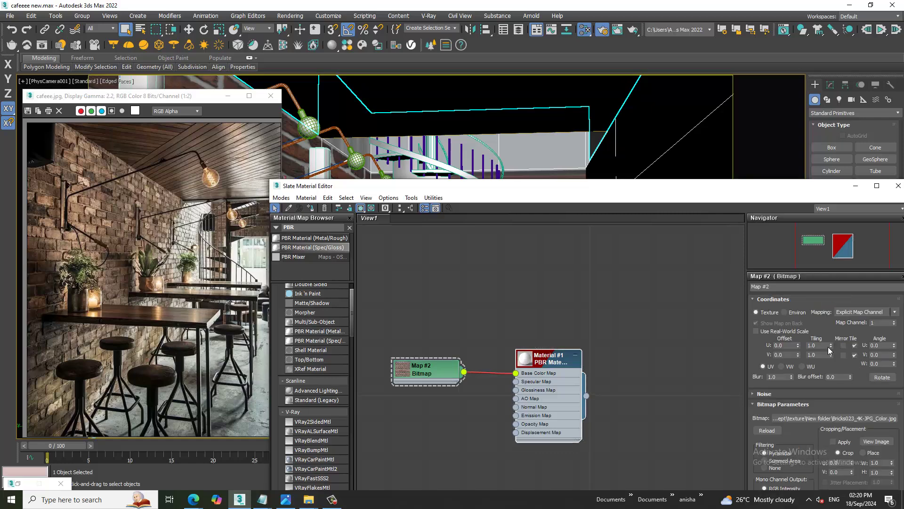
pyautogui.doubleClick(812, 345)
pyautogui.write('3')
pyautogui.press('Tab')
pyautogui.write('3')
pyautogui.press('Return')
pyautogui.click(361, 208)
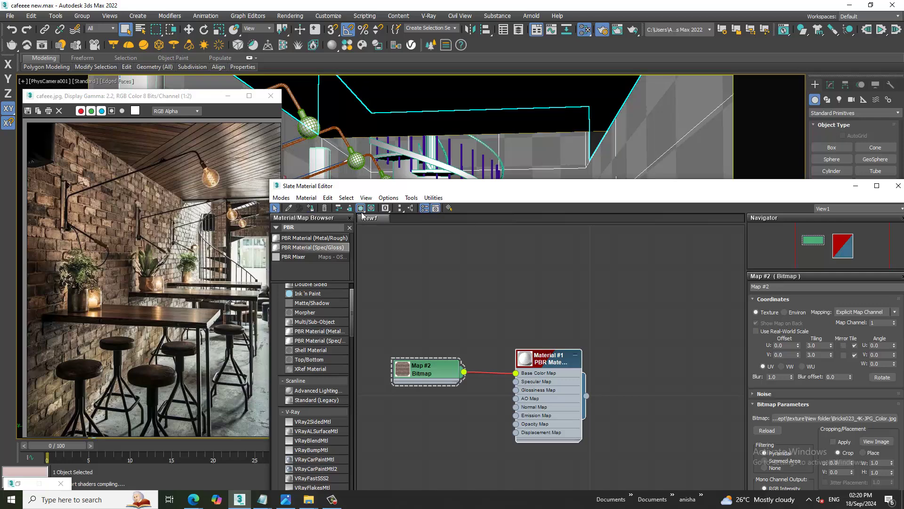
pyautogui.click(361, 209)
pyautogui.moveTo(468, 193)
pyautogui.mouseDown()
pyautogui.moveTo(593, 374)
pyautogui.moveTo(351, 368)
pyautogui.mouseUp()
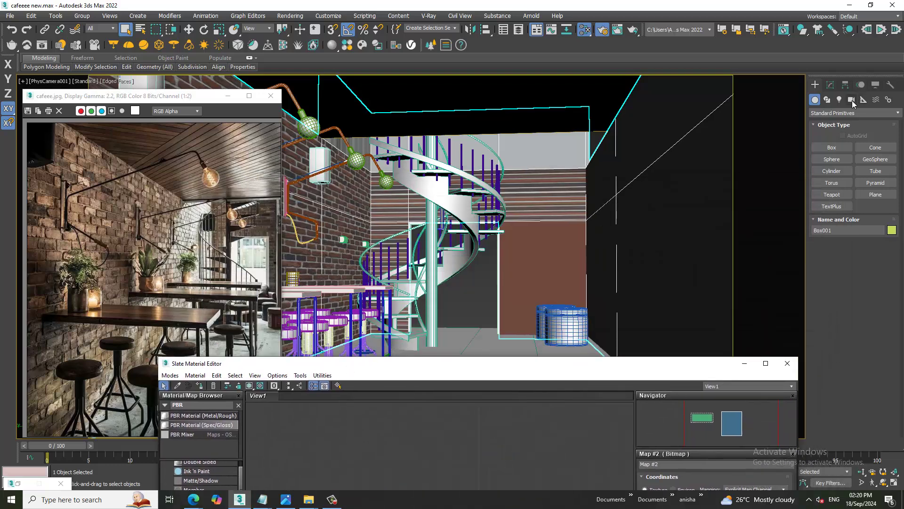
# Add a UVW Map modifier with Box mapping to the Box001 wall.
pyautogui.click(830, 85)
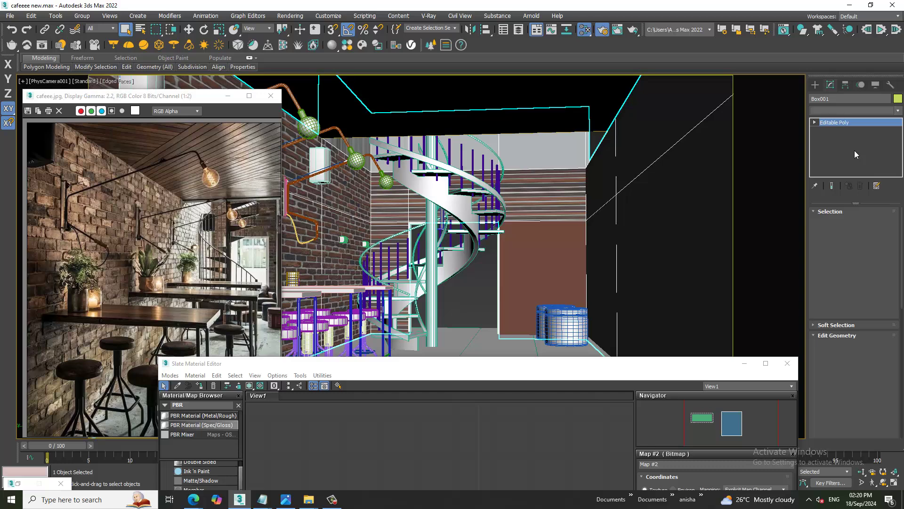
pyautogui.click(853, 110)
pyautogui.press('u')
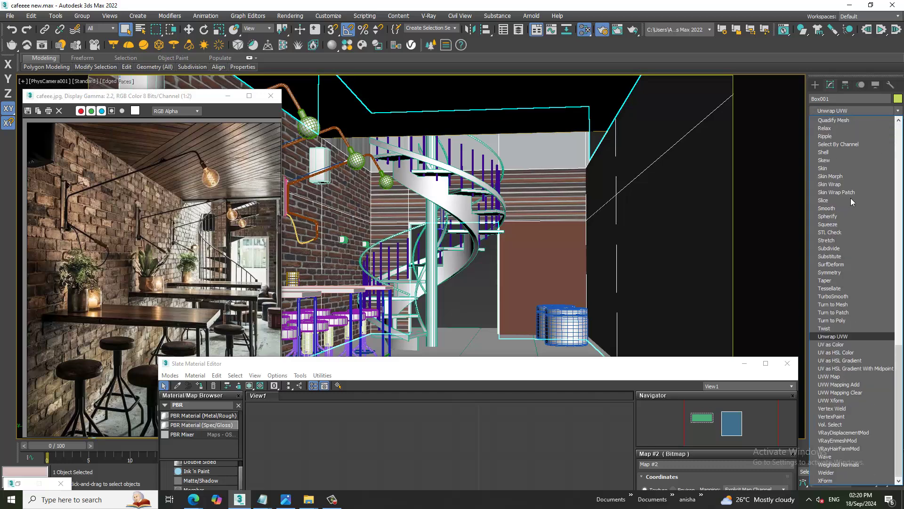
pyautogui.click(845, 376)
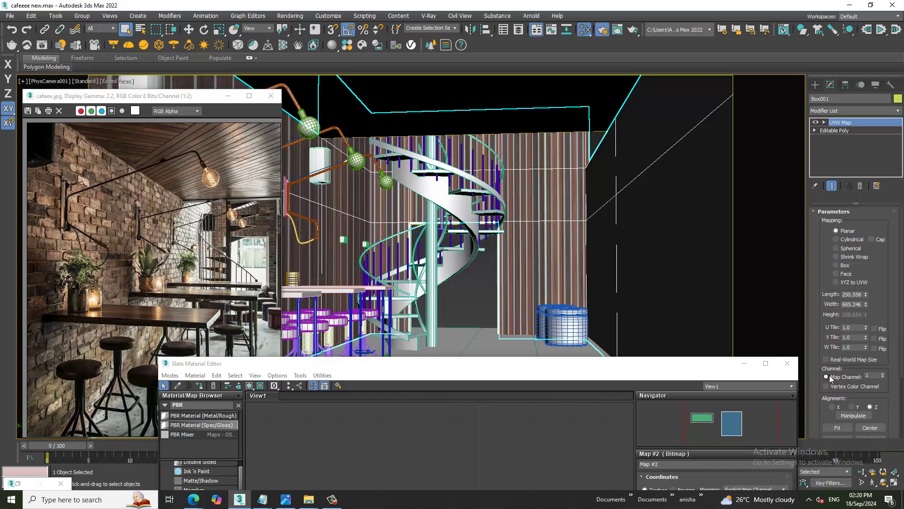
pyautogui.click(837, 265)
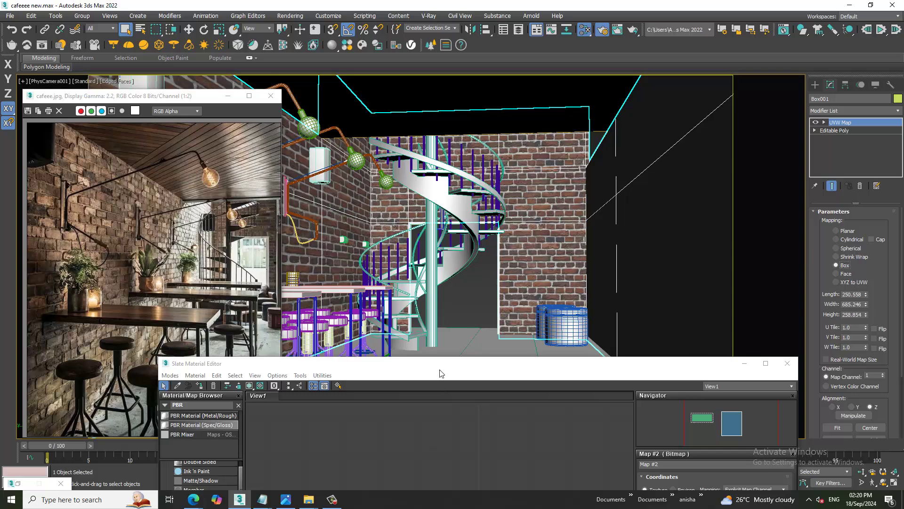
pyautogui.moveTo(440, 373); pyautogui.dragTo(617, 145)
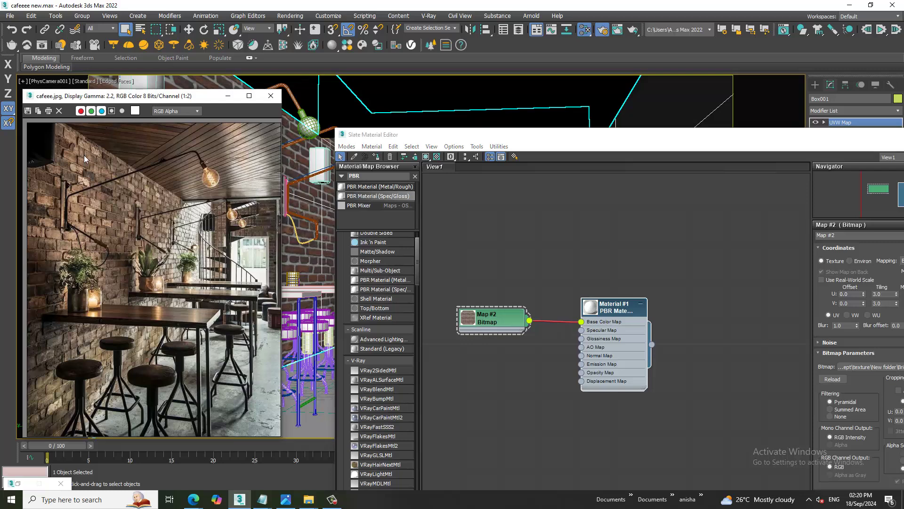
pyautogui.moveTo(155, 96); pyautogui.dragTo(30, 275)
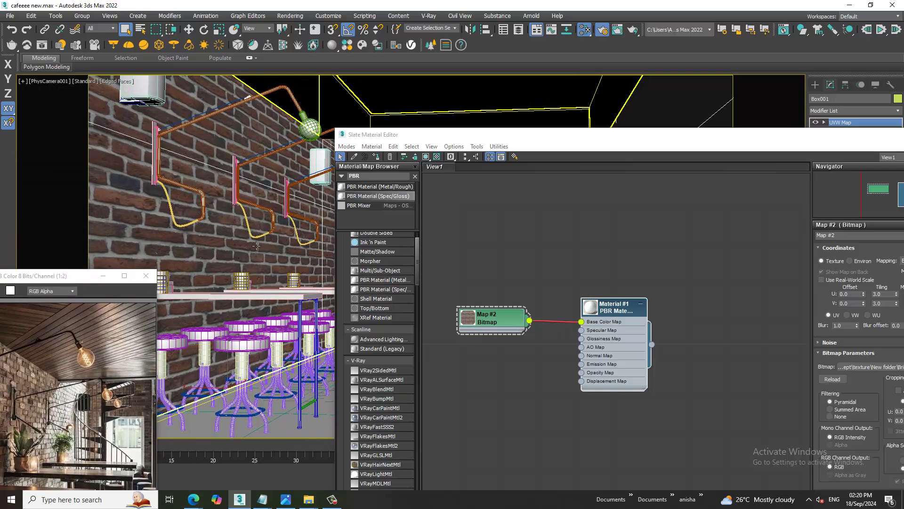
# Load the Bricks023 NormalGL bitmap into the brick material's Normal slot.
pyautogui.moveTo(471, 135); pyautogui.dragTo(348, 97)
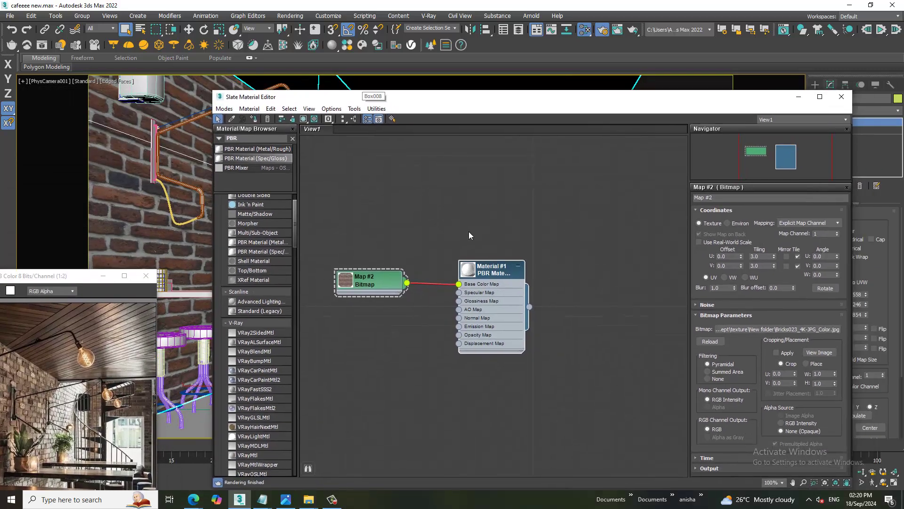
pyautogui.moveTo(480, 267); pyautogui.dragTo(536, 267)
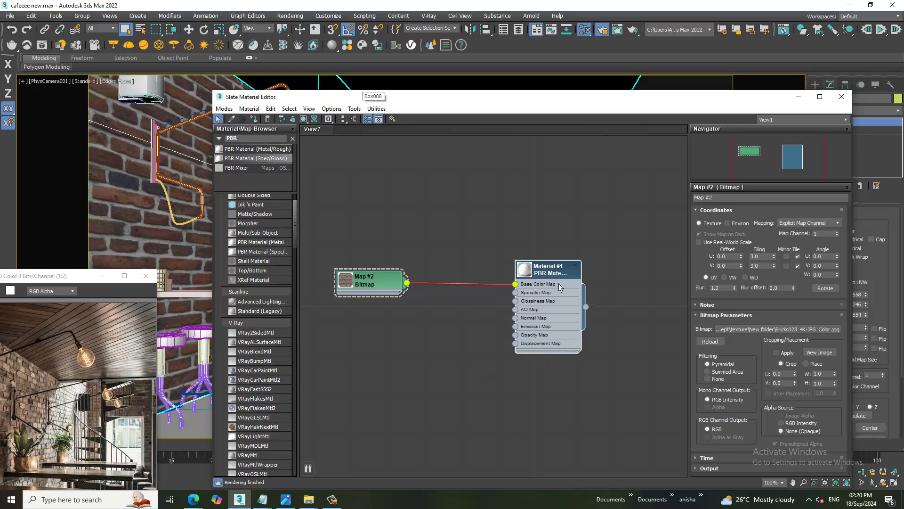
pyautogui.doubleClick(549, 271)
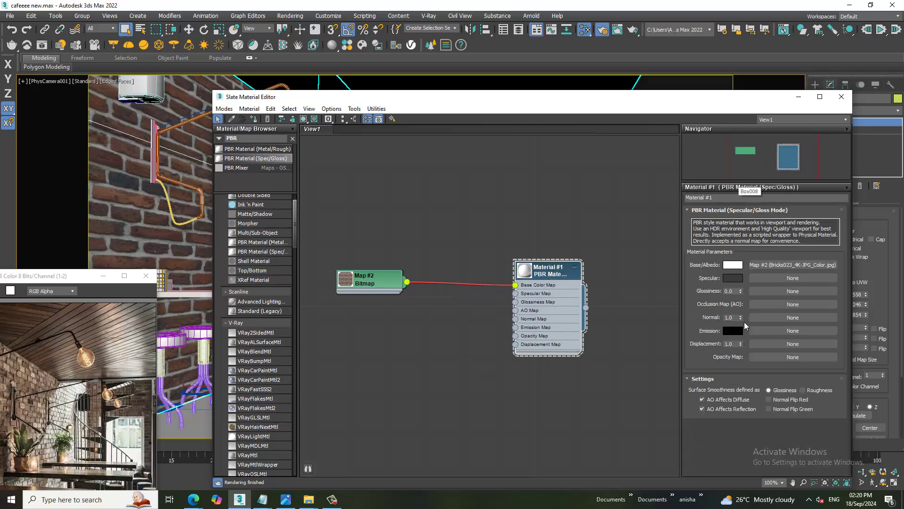
pyautogui.click(807, 317)
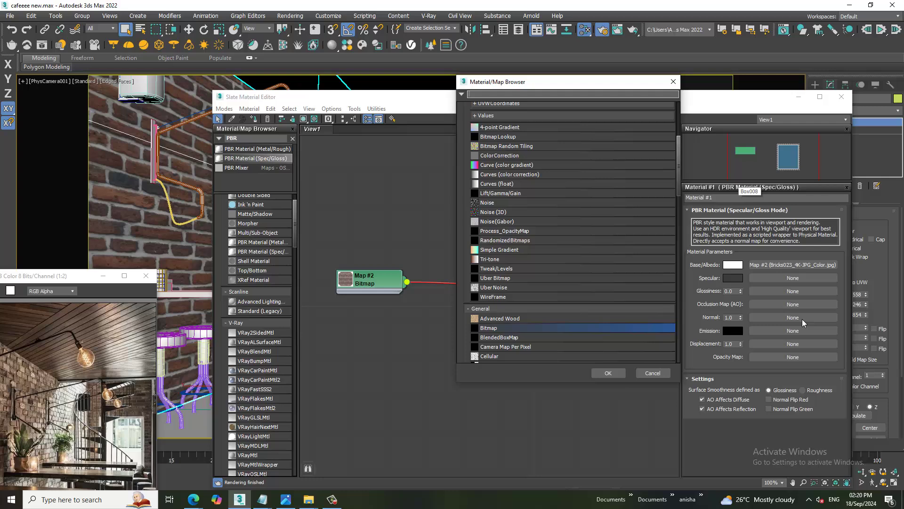
pyautogui.doubleClick(507, 328)
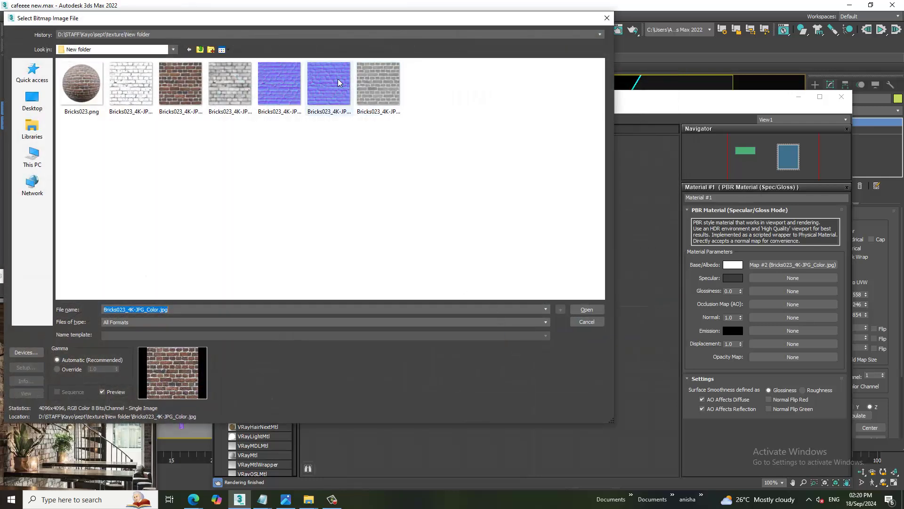
pyautogui.click(329, 83)
pyautogui.click(587, 321)
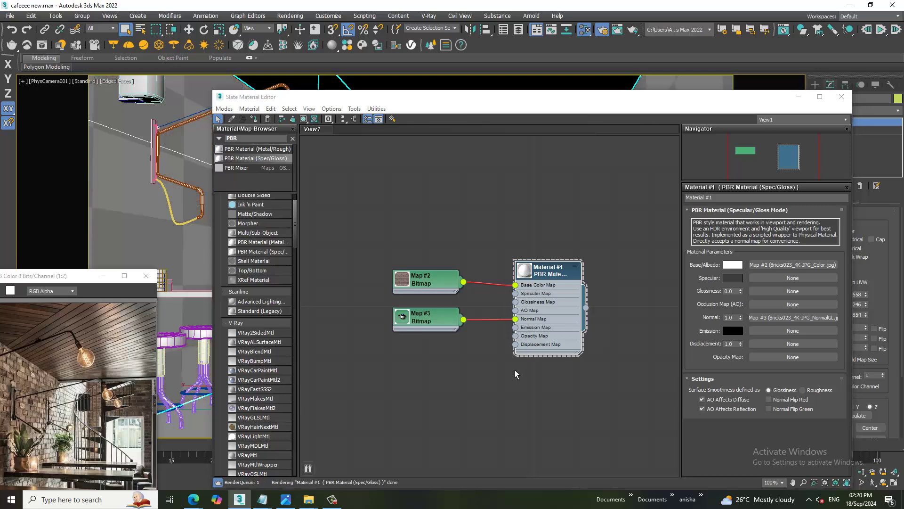
# Set the normal bitmap's tiling to 3 in U and V.
pyautogui.doubleClick(428, 325)
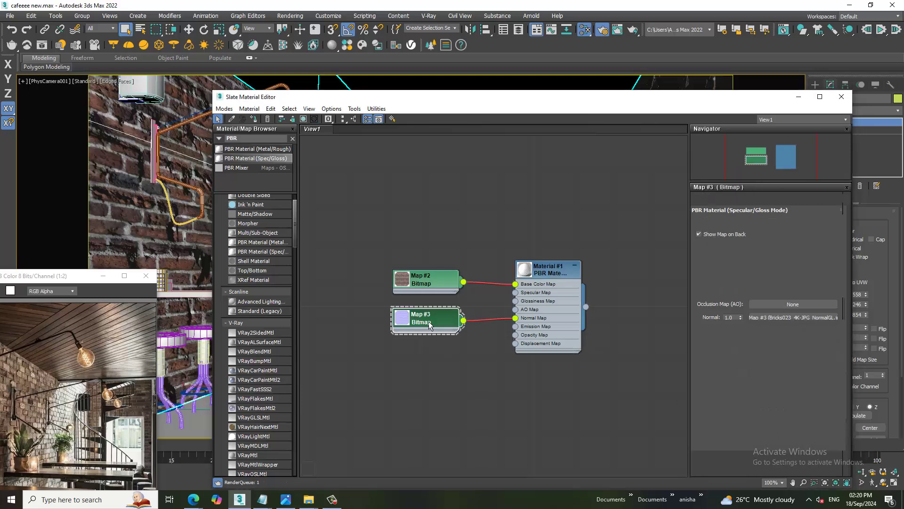
pyautogui.doubleClick(756, 257)
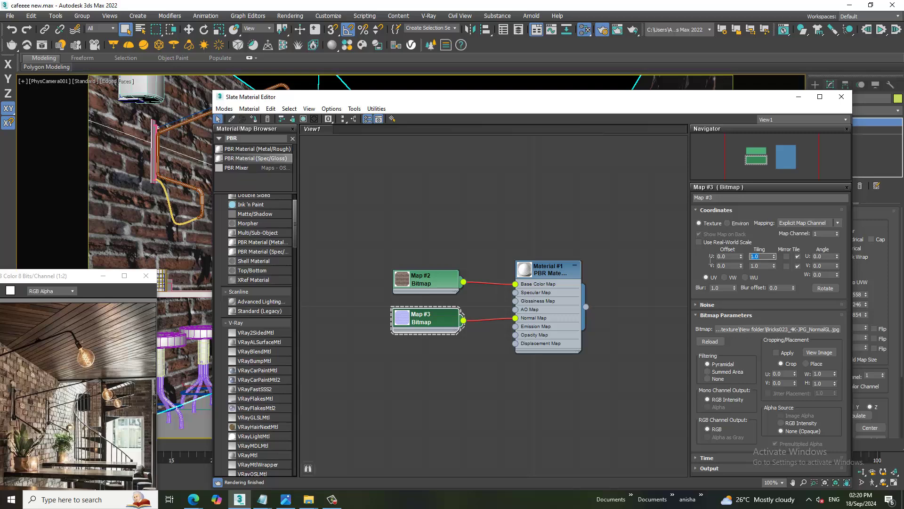
pyautogui.write('3')
pyautogui.press('Tab')
pyautogui.write('3')
pyautogui.press('Return')
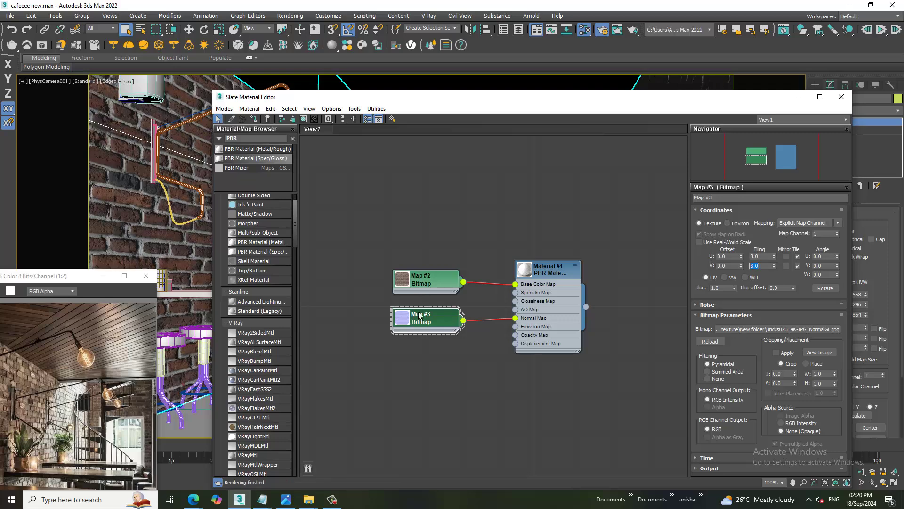
pyautogui.click(434, 325)
# Lower the brick material's normal strength to 0.2.
pyautogui.doubleClick(554, 271)
pyautogui.moveTo(741, 321)
pyautogui.mouseDown()
pyautogui.moveTo(743, 343)
pyautogui.moveTo(739, 319)
pyautogui.mouseUp()
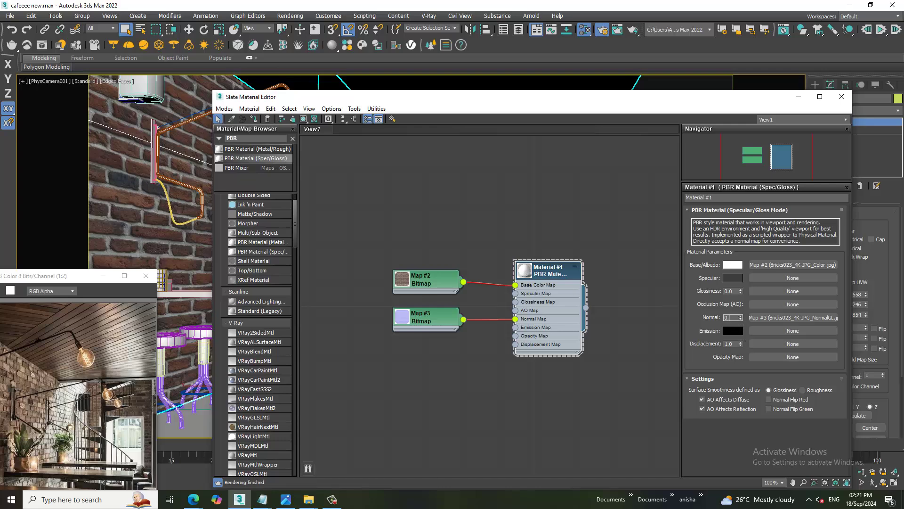
pyautogui.write('2')
pyautogui.press('Return')
pyautogui.moveTo(408, 102)
pyautogui.mouseDown()
pyautogui.moveTo(478, 392)
pyautogui.moveTo(464, 389)
pyautogui.mouseUp()
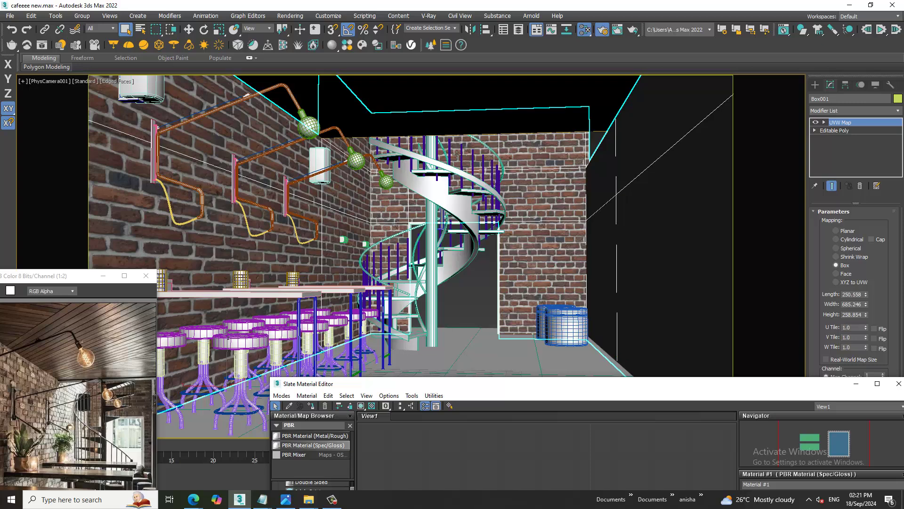
# Select Box008 and bring up the PavingStones126B textures in New folder (4).
pyautogui.click(468, 102)
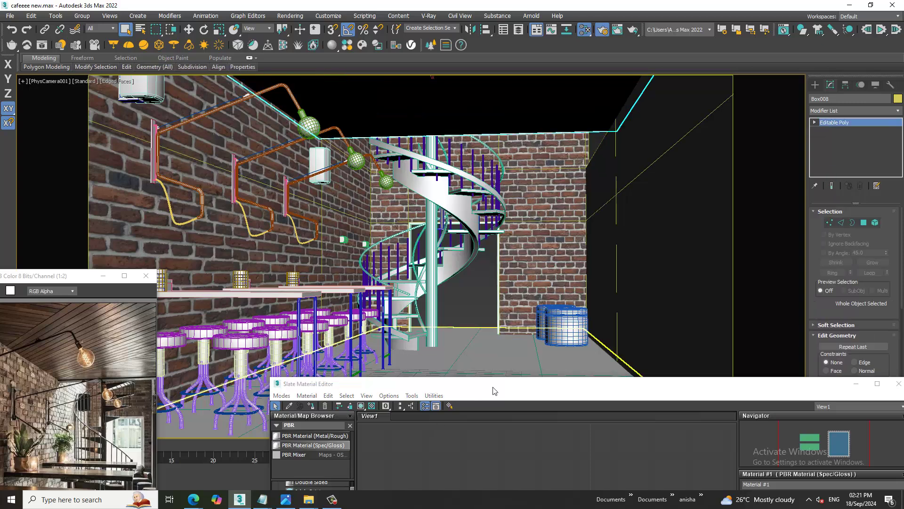
pyautogui.moveTo(424, 383)
pyautogui.mouseDown()
pyautogui.moveTo(420, 111)
pyautogui.moveTo(381, 116)
pyautogui.mouseUp()
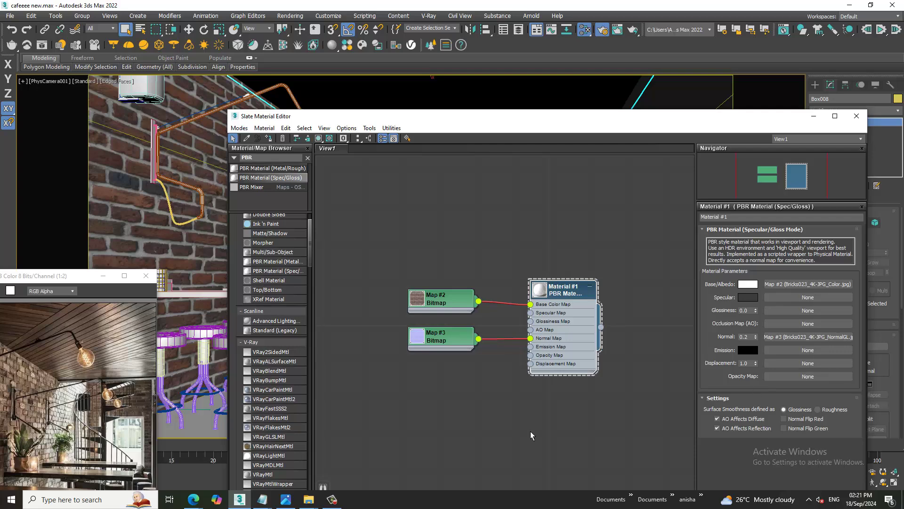
pyautogui.click(307, 500)
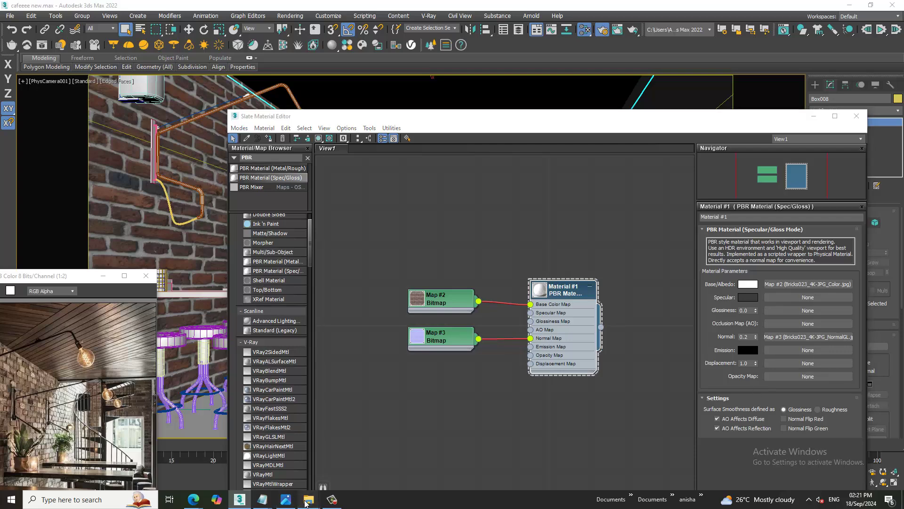
pyautogui.moveTo(308, 499)
pyautogui.click(324, 471)
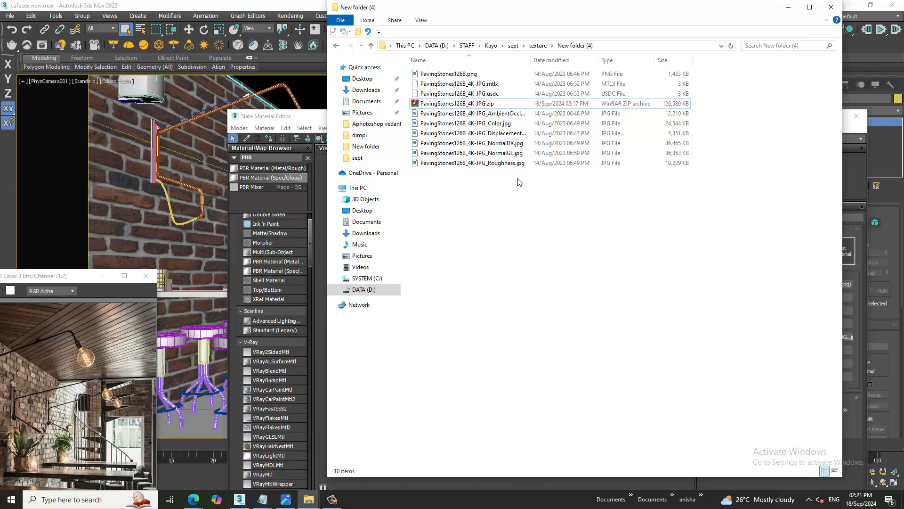
# Go up to the texture folder and open the Bricks023 folder in File Explorer.
pyautogui.click(788, 7)
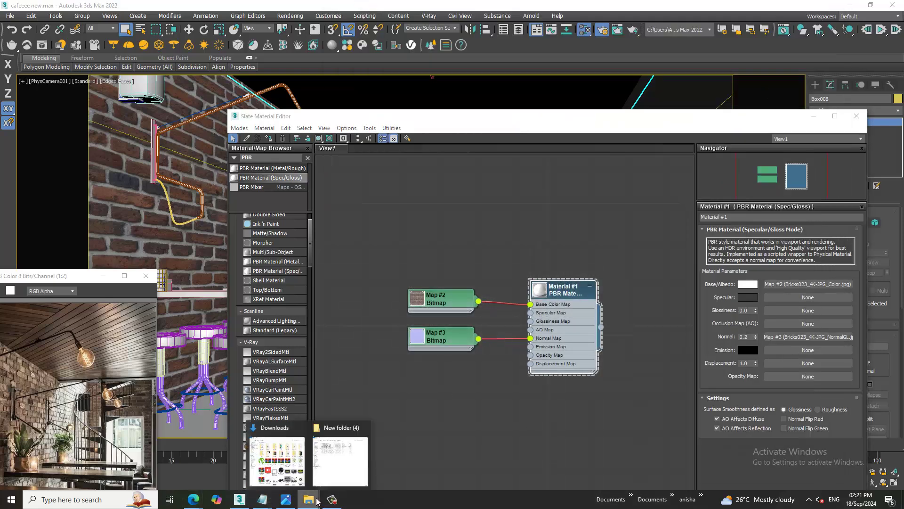
pyautogui.click(321, 463)
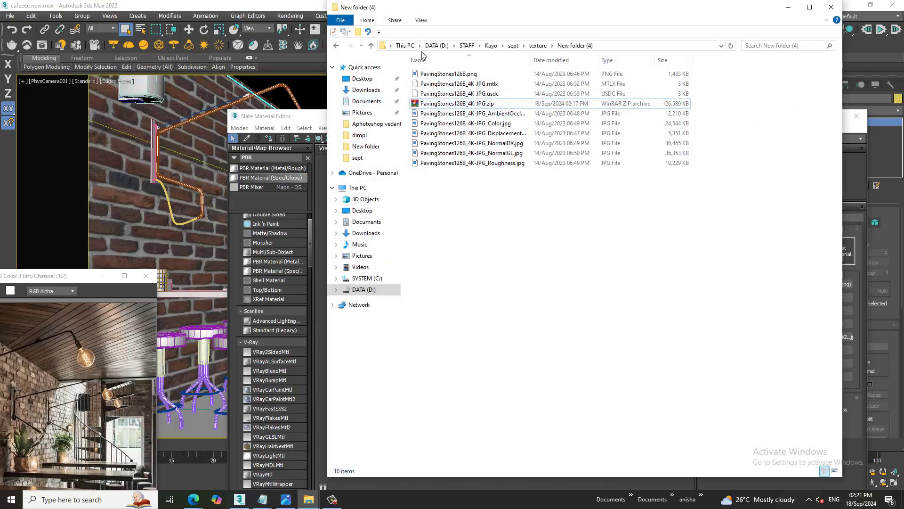
pyautogui.click(538, 45)
pyautogui.doubleClick(464, 75)
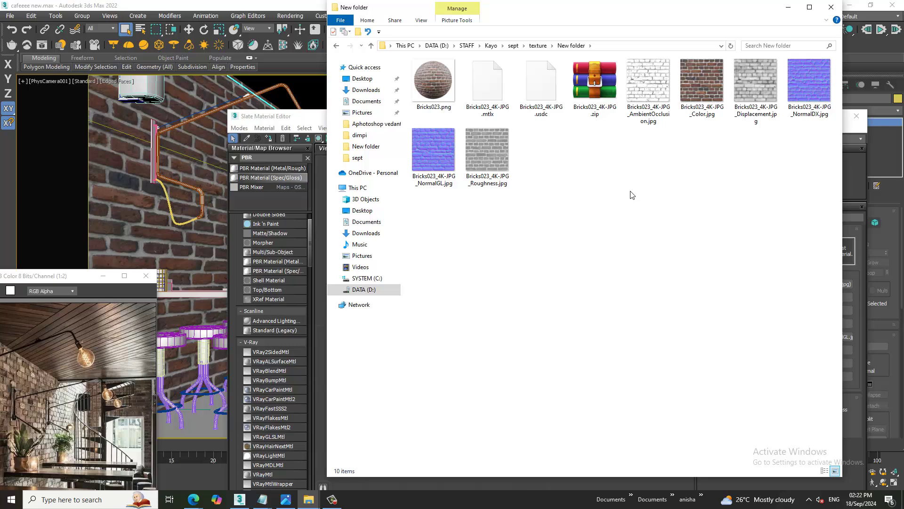
# Minimize File Explorer and close the Slate Material Editor.
pyautogui.click(831, 7)
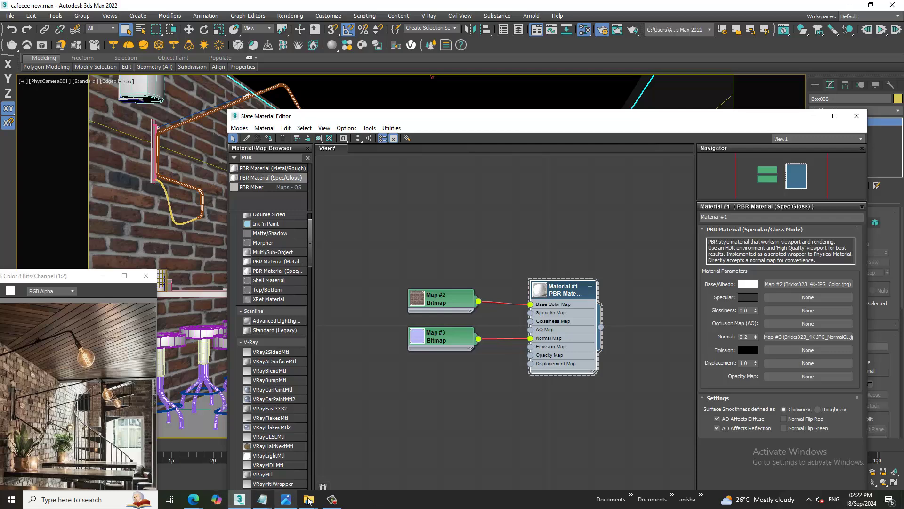
pyautogui.moveTo(308, 500)
pyautogui.click(343, 458)
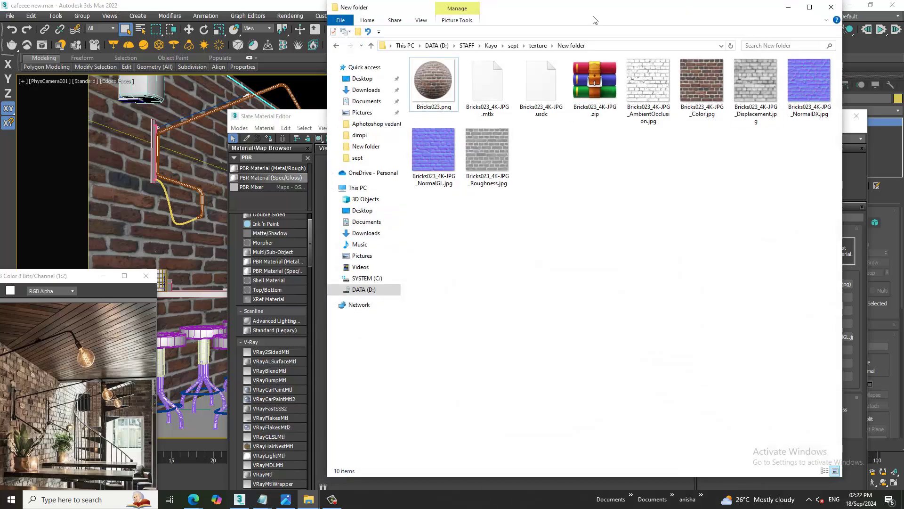
pyautogui.click(788, 7)
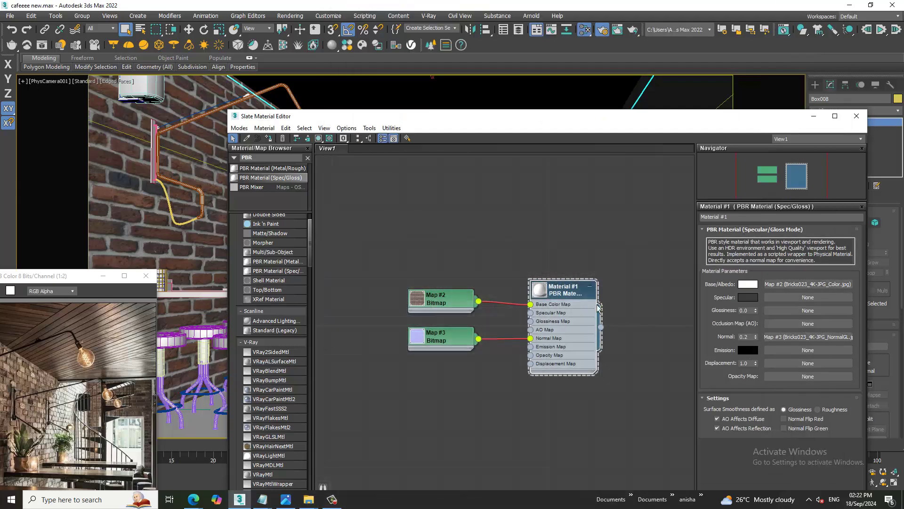
pyautogui.click(856, 116)
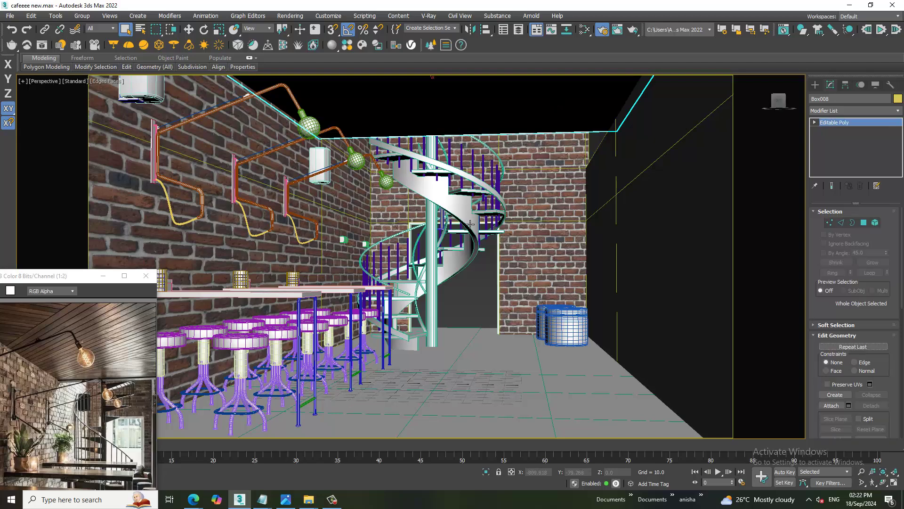
# Look down on the room in Perspective and add a PBR Metal/Rough material.
pyautogui.press('p')
pyautogui.scroll(-5, 519, 114)
pyautogui.moveTo(519, 115)
pyautogui.keyDown('alt'); pyautogui.mouseDown(button='middle')
pyautogui.moveTo(501, 251)
pyautogui.moveTo(502, 207)
pyautogui.mouseUp(button='middle'); pyautogui.keyUp('alt')
pyautogui.scroll(5, 501, 235)
pyautogui.press('m')
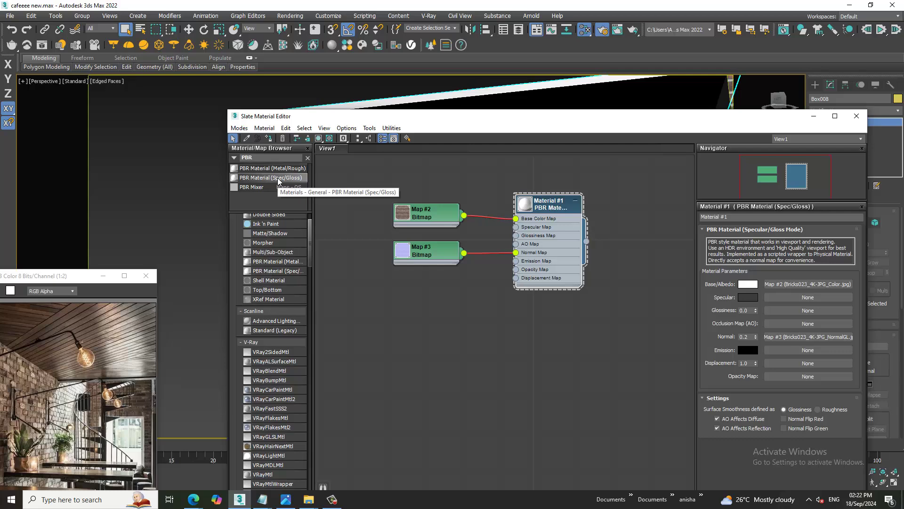
pyautogui.moveTo(281, 170); pyautogui.dragTo(556, 351)
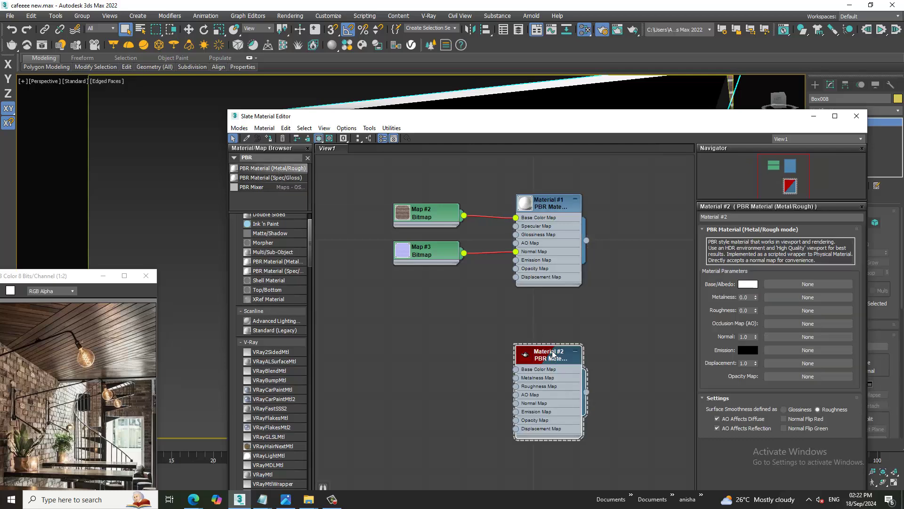
# Load Planks037B_4K-JPG_Color.jpg as the material's base colour bitmap.
pyautogui.click(807, 284)
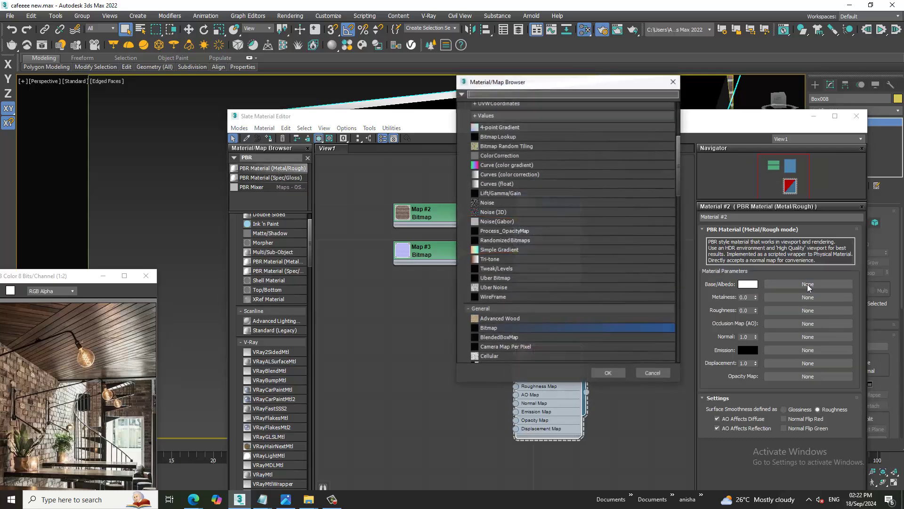
pyautogui.doubleClick(506, 329)
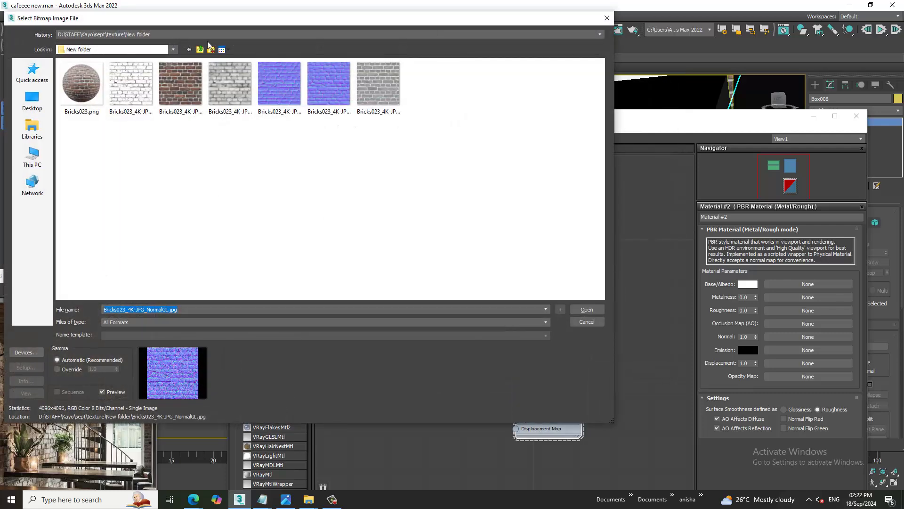
pyautogui.click(211, 49)
pyautogui.doubleClick(111, 81)
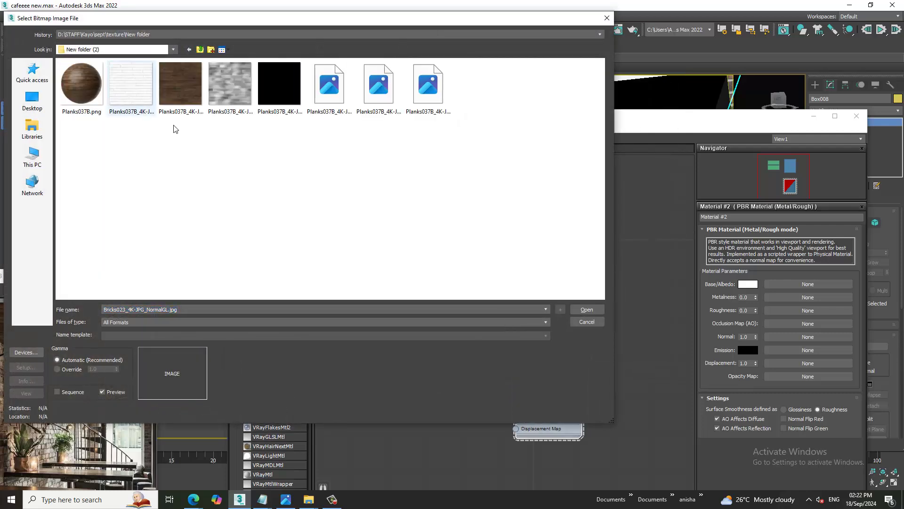
pyautogui.click(191, 102)
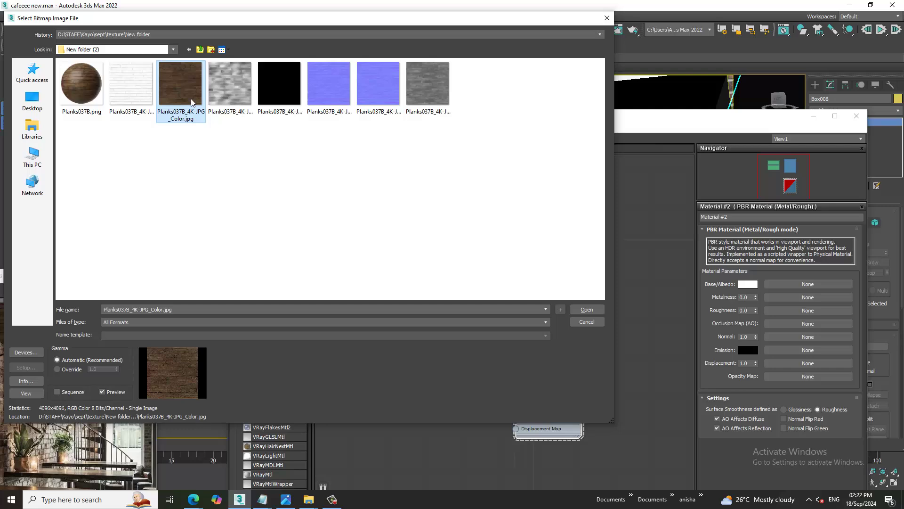
pyautogui.doubleClick(191, 102)
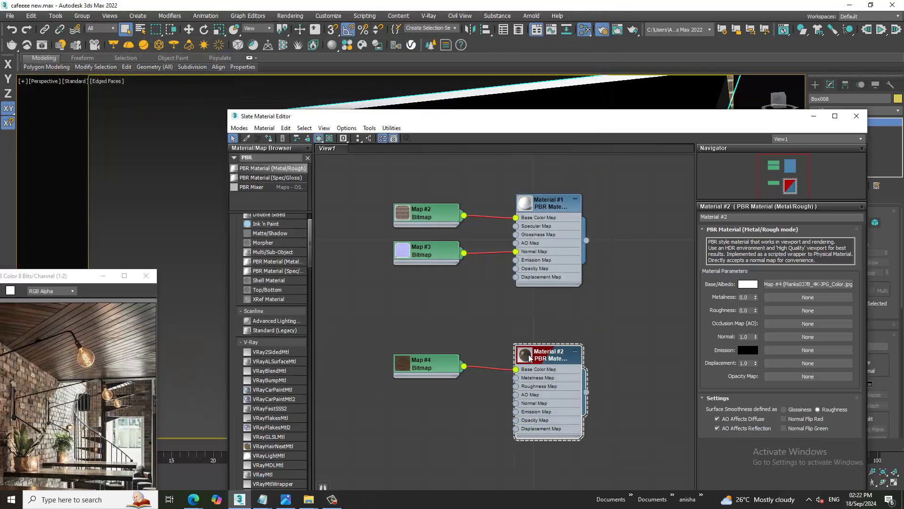
pyautogui.moveTo(443, 370); pyautogui.dragTo(423, 361)
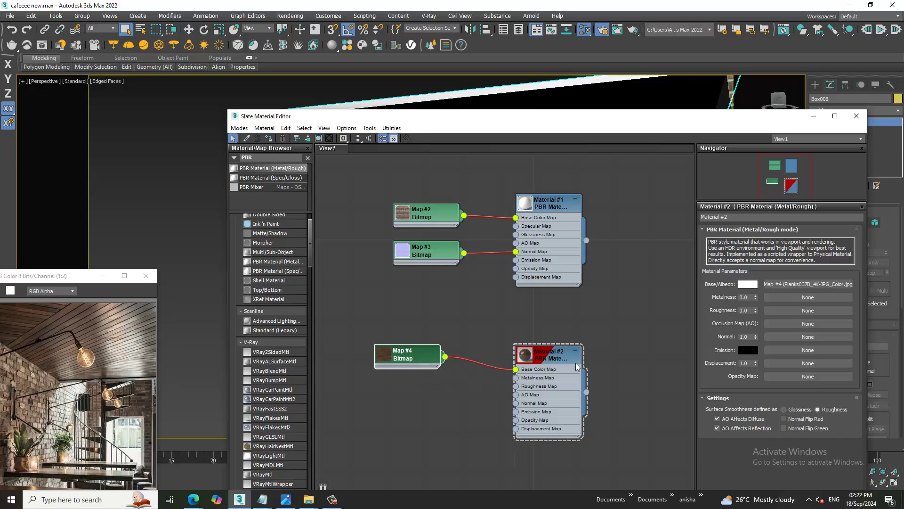
# Load Planks037B_4K-JPG_Roughness.jpg into the roughness slot.
pyautogui.click(808, 311)
pyautogui.doubleClick(507, 328)
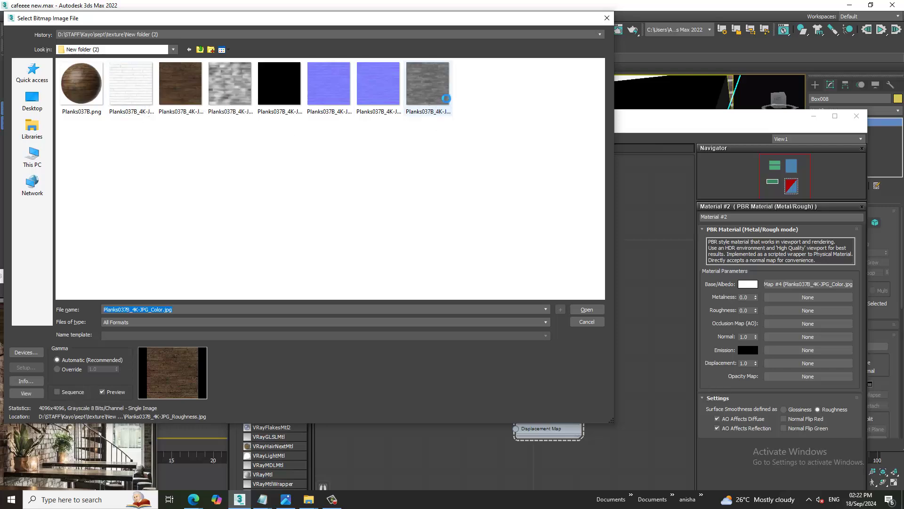
pyautogui.doubleClick(439, 94)
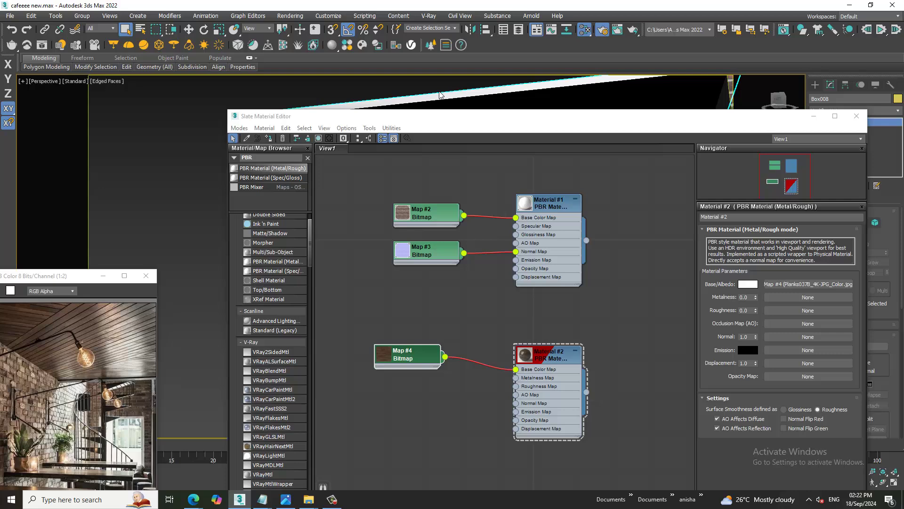
pyautogui.click(813, 116)
pyautogui.hotkey('alt', 'q')
# Assign the Planks037B Material #2 to the isolated Box008 slab.
pyautogui.moveTo(520, 185)
pyautogui.keyDown('alt'); pyautogui.mouseDown(button='middle')
pyautogui.moveTo(466, 258)
pyautogui.moveTo(487, 174)
pyautogui.mouseUp(button='middle'); pyautogui.keyUp('alt')
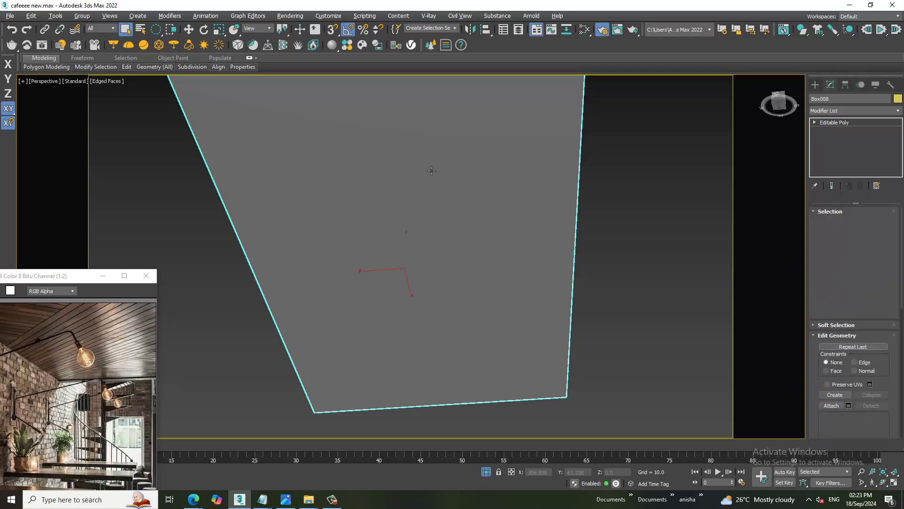
pyautogui.press('m')
pyautogui.click(550, 351)
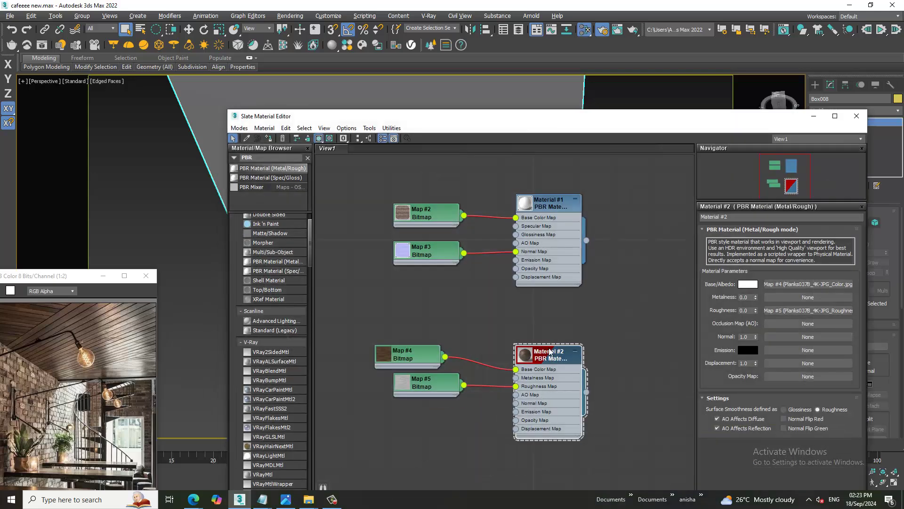
pyautogui.click(271, 139)
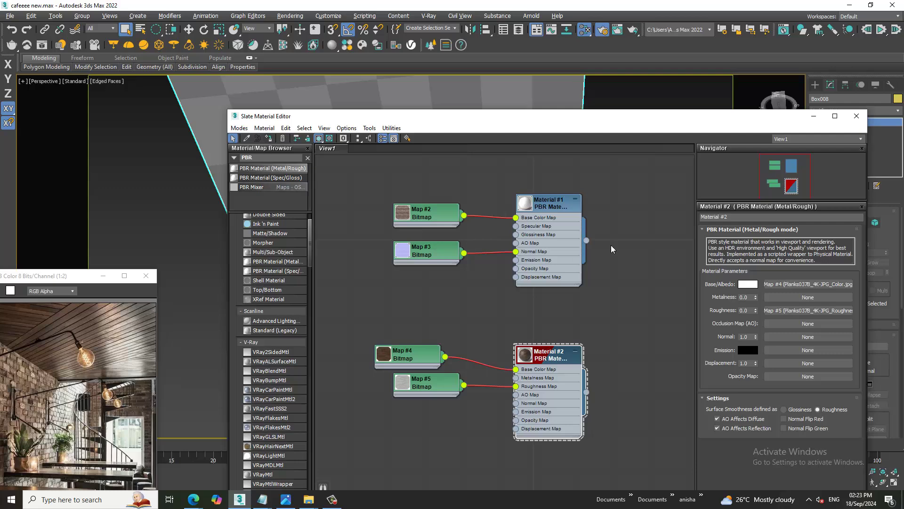
pyautogui.moveTo(434, 123)
pyautogui.mouseDown()
pyautogui.moveTo(453, 328)
pyautogui.moveTo(444, 366)
pyautogui.mouseUp()
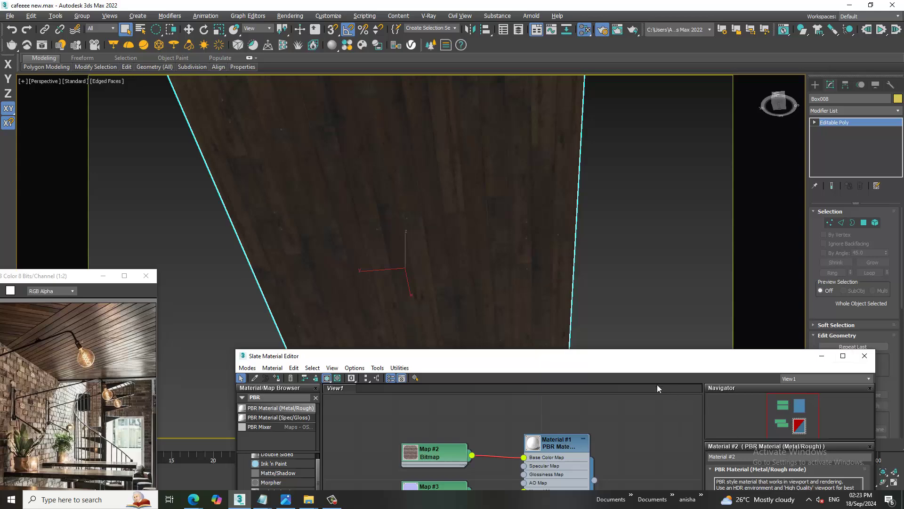
pyautogui.moveTo(652, 365); pyautogui.dragTo(650, 195)
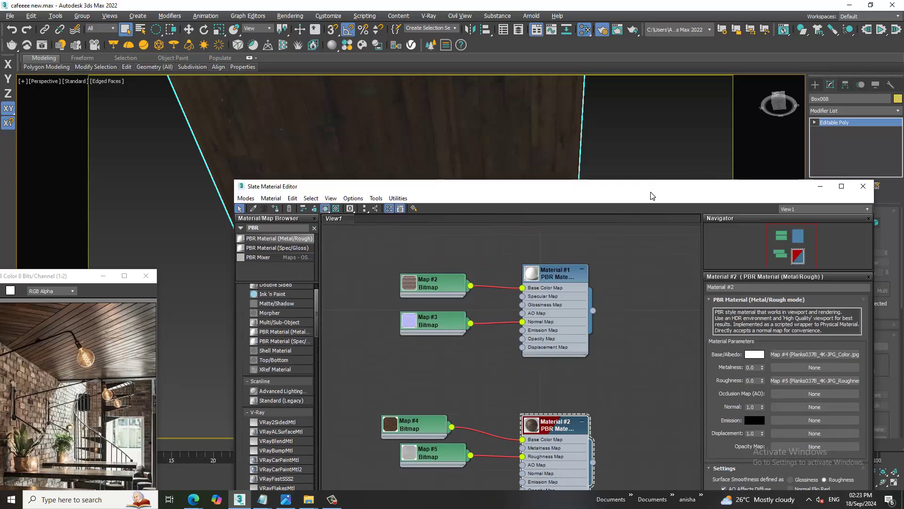
# Set the Map #4 colour bitmap's tiling to 2.0 in U and V.
pyautogui.click(823, 358)
pyautogui.click(776, 347)
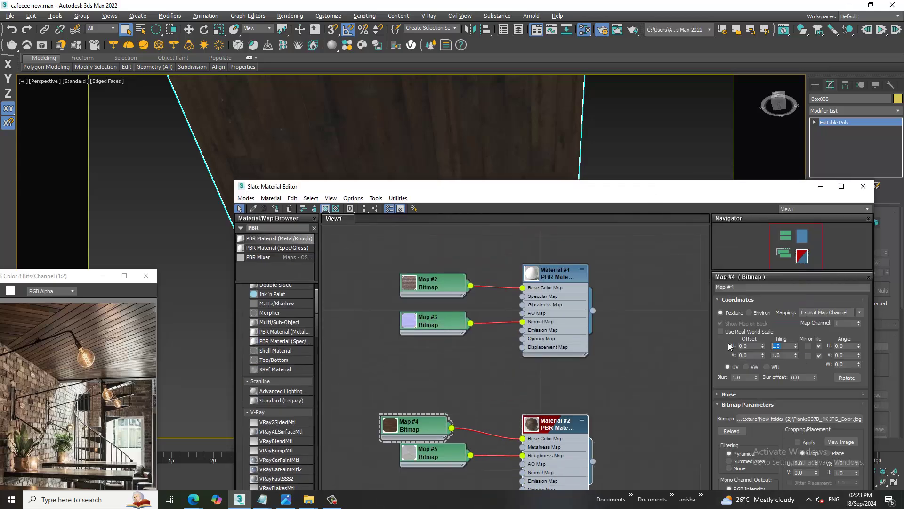
pyautogui.write('2')
pyautogui.press('Tab')
pyautogui.write('2')
pyautogui.press('Return')
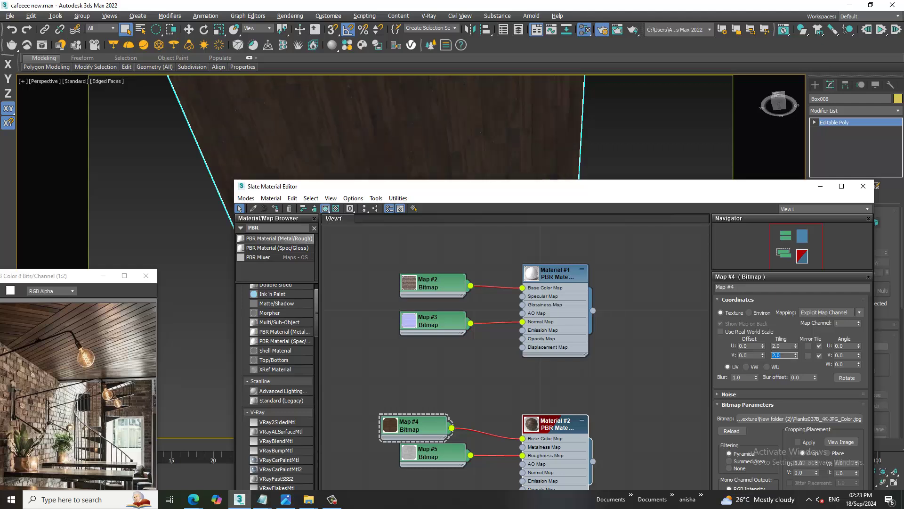
# Set the Map #5 roughness bitmap's tiling to 2.0 in U and V.
pyautogui.click(450, 452)
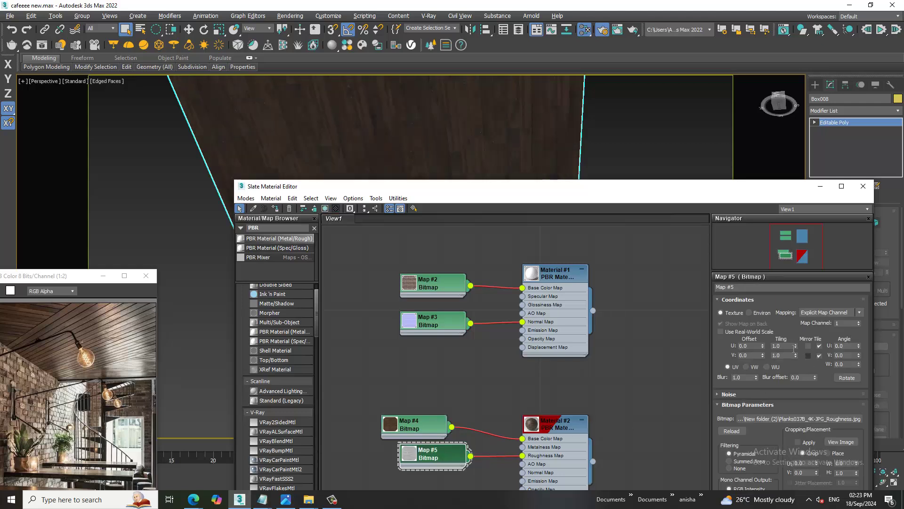
pyautogui.click(782, 346)
pyautogui.write('2')
pyautogui.press('Tab')
pyautogui.write('2')
pyautogui.press('Return')
# Load the Planks037B NormalGL image as a bitmap into Material #2's Normal slot.
pyautogui.moveTo(552, 426); pyautogui.dragTo(563, 421)
pyautogui.moveTo(562, 422); pyautogui.dragTo(572, 351, button='middle')
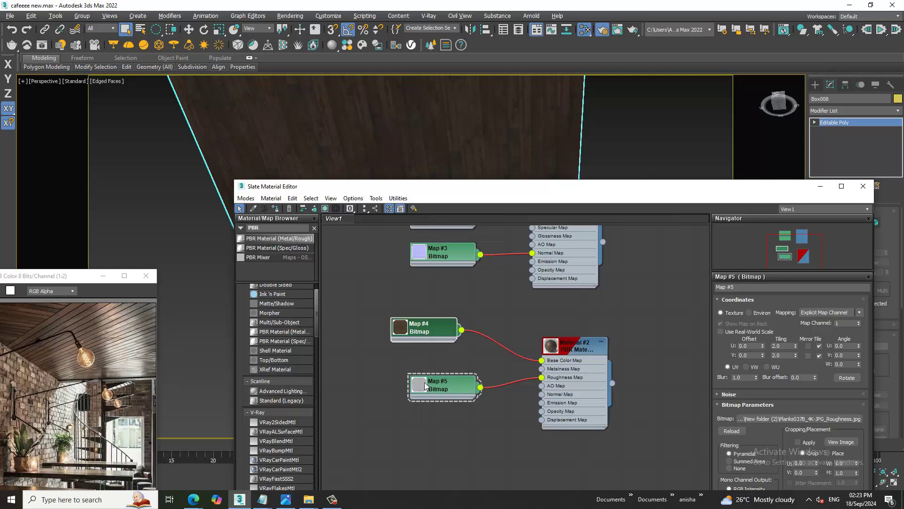
pyautogui.moveTo(425, 386); pyautogui.dragTo(397, 395)
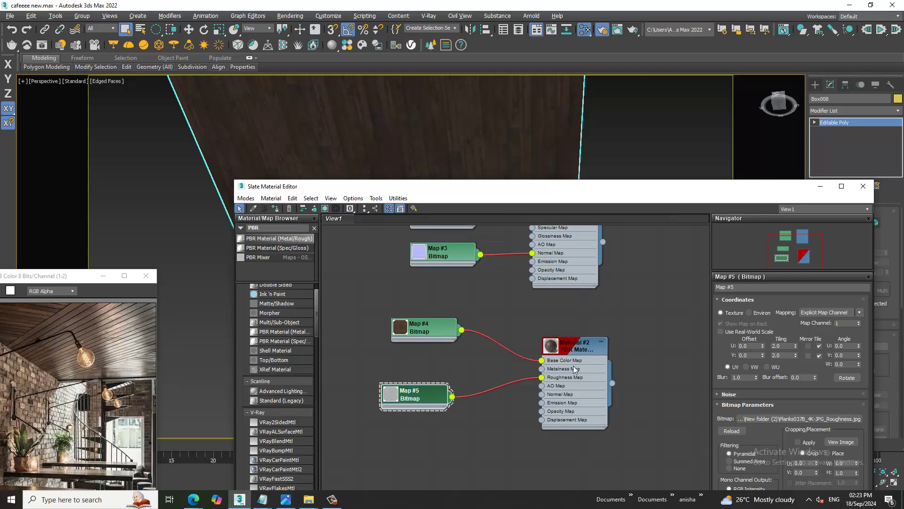
pyautogui.click(574, 349)
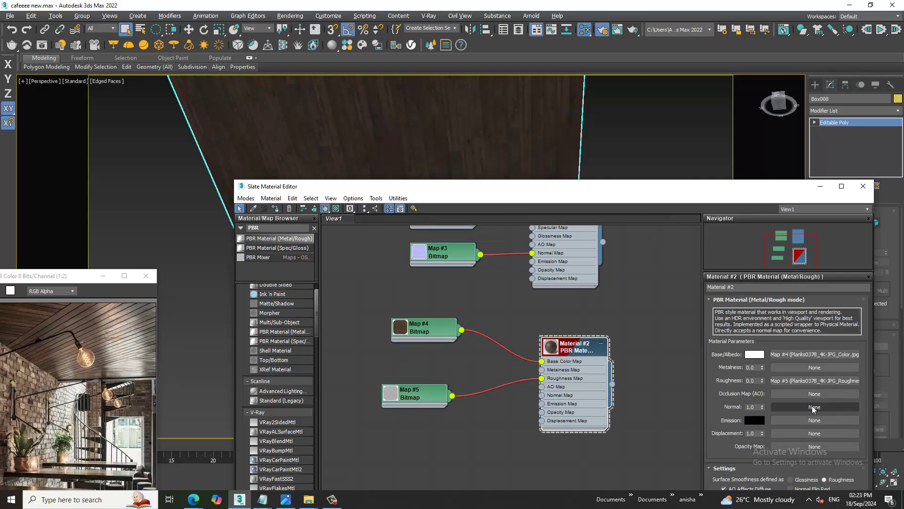
pyautogui.click(814, 408)
pyautogui.press('Escape')
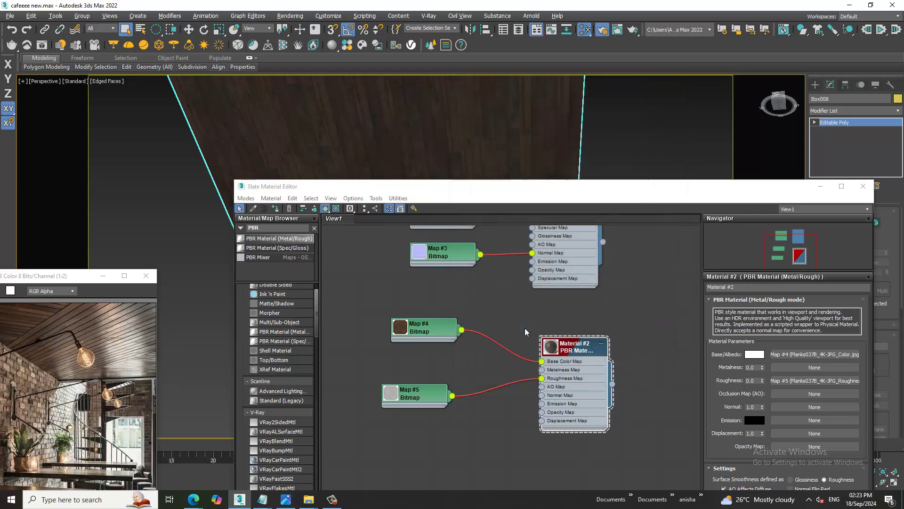
pyautogui.click(370, 81)
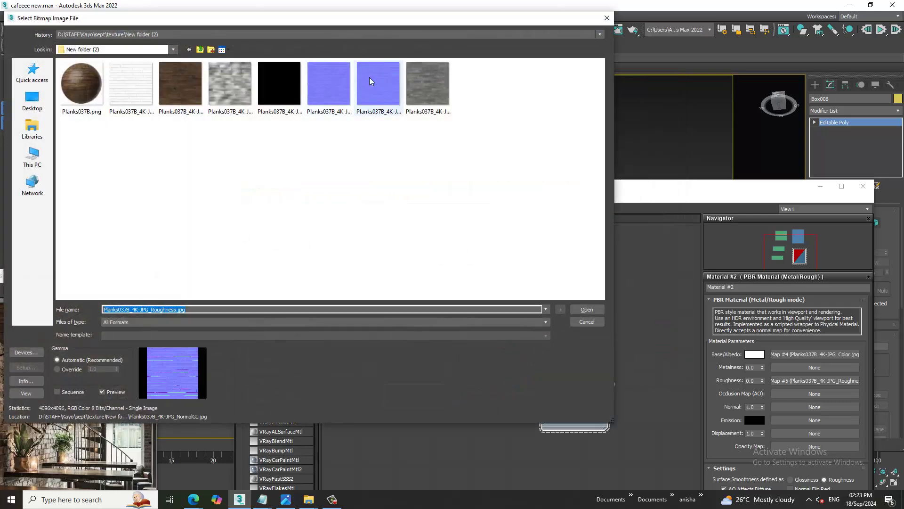
pyautogui.doubleClick(370, 81)
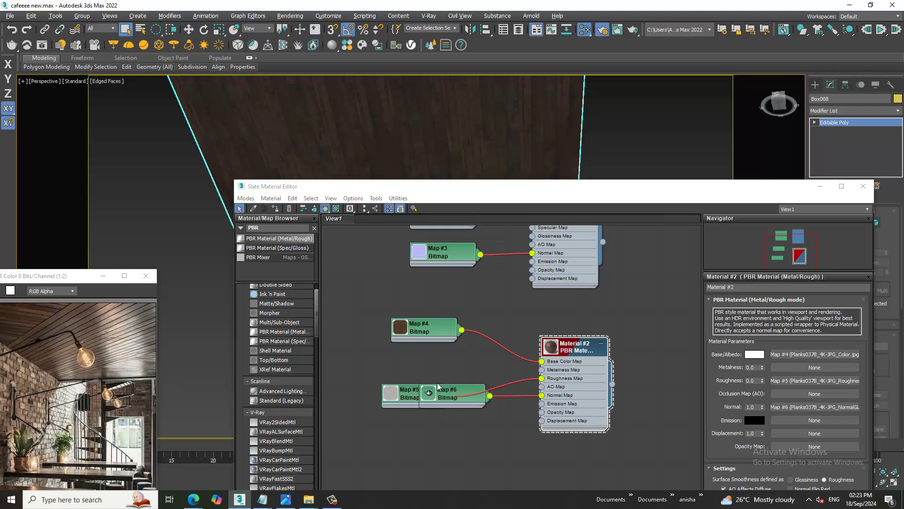
# Rearrange the Map #5 and Map #6 nodes so their wires don't cross.
pyautogui.moveTo(438, 387); pyautogui.dragTo(419, 359)
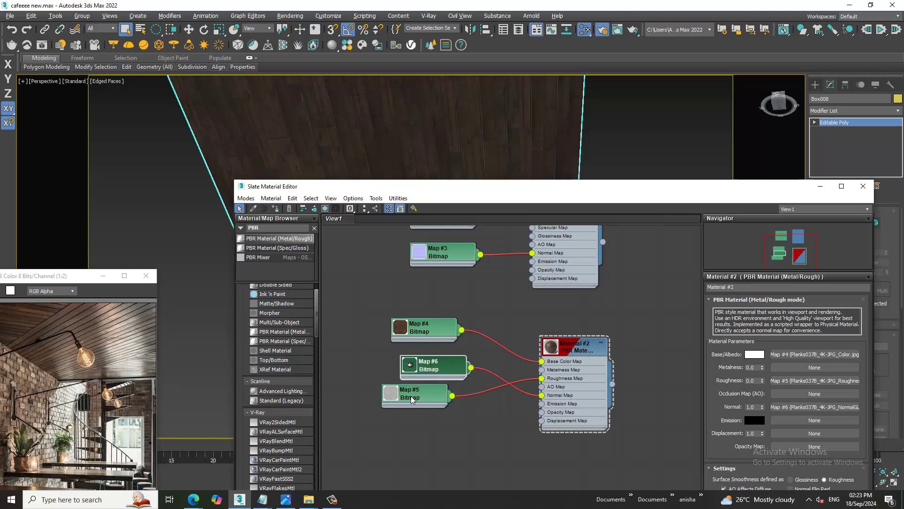
pyautogui.moveTo(411, 399); pyautogui.dragTo(411, 418)
pyautogui.moveTo(426, 367); pyautogui.dragTo(416, 461)
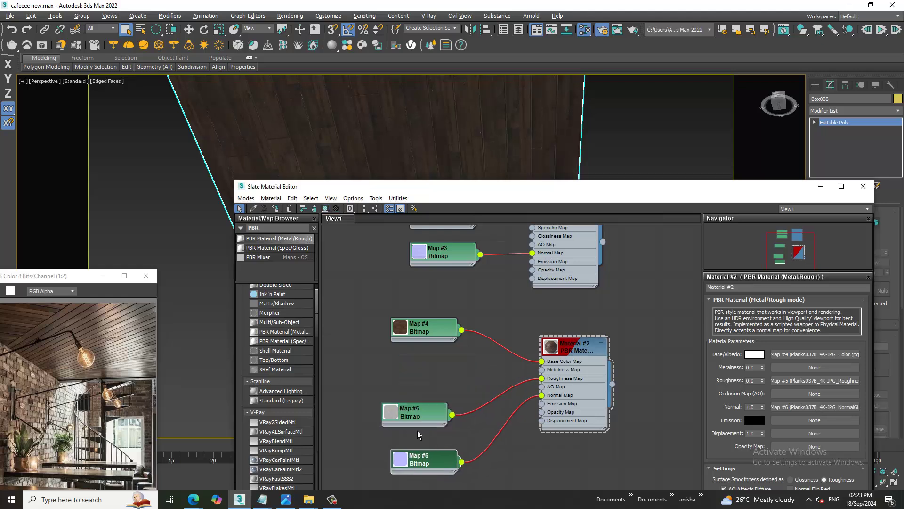
pyautogui.moveTo(414, 410); pyautogui.dragTo(414, 373)
# Set the Map #6 normal texture's tiling to 2.0 in U and V.
pyautogui.click(420, 461)
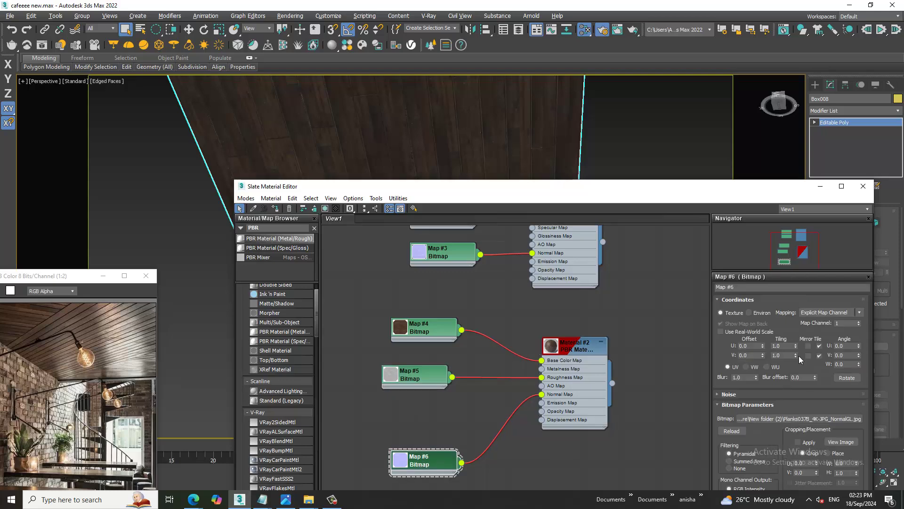
pyautogui.doubleClick(784, 346)
pyautogui.write('2')
pyautogui.press('Tab')
pyautogui.write('2')
pyautogui.press('Return')
# Minimize the material editor and orbit the viewport to inspect the retiled floor.
pyautogui.click(820, 186)
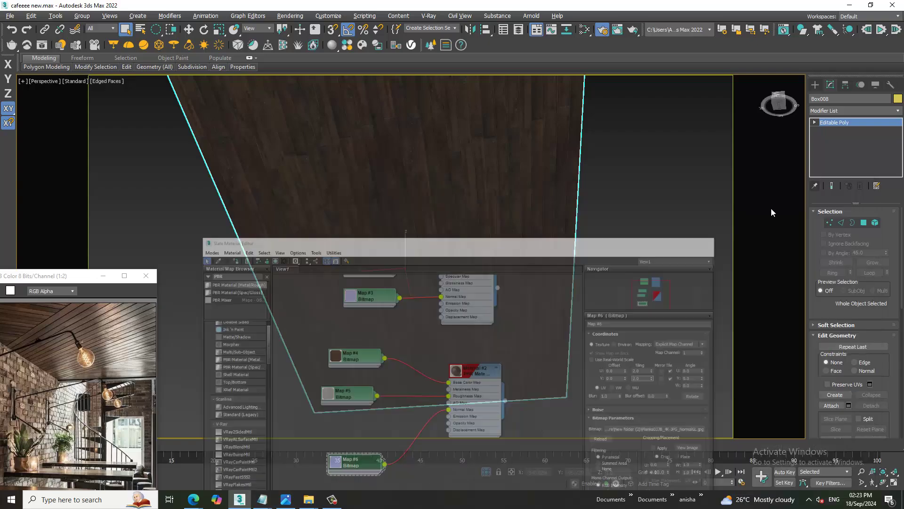
pyautogui.moveTo(586, 208)
pyautogui.keyDown('alt'); pyautogui.mouseDown(button='middle')
pyautogui.moveTo(612, 147)
pyautogui.moveTo(583, 252)
pyautogui.moveTo(592, 285)
pyautogui.moveTo(452, 313)
pyautogui.mouseUp(button='middle'); pyautogui.keyUp('alt')
pyautogui.scroll(5, 558, 298)
pyautogui.scroll(-3, 461, 311)
pyautogui.scroll(-5, 461, 311)
# Set the Environment background colour to pure white (255, 255, 255) and close the dialog.
pyautogui.click(296, 16)
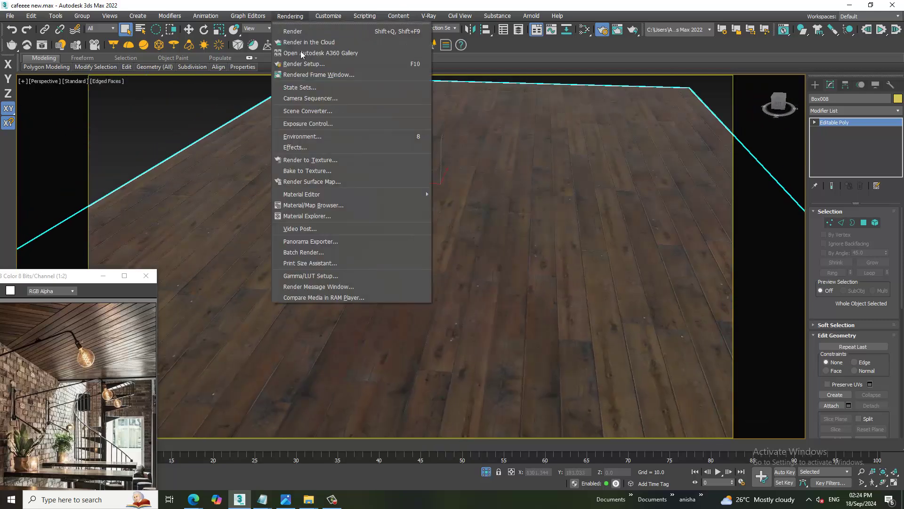
pyautogui.click(327, 133)
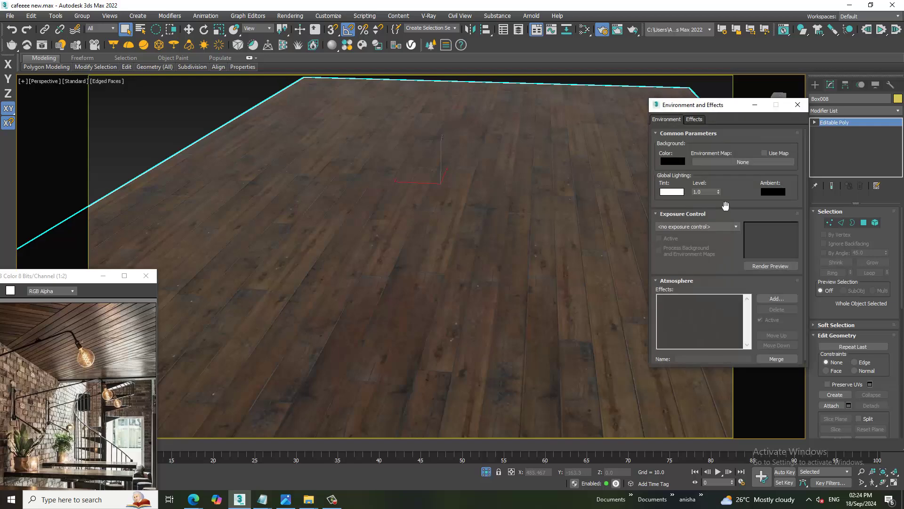
pyautogui.click(674, 162)
pyautogui.moveTo(271, 114); pyautogui.dragTo(272, 135)
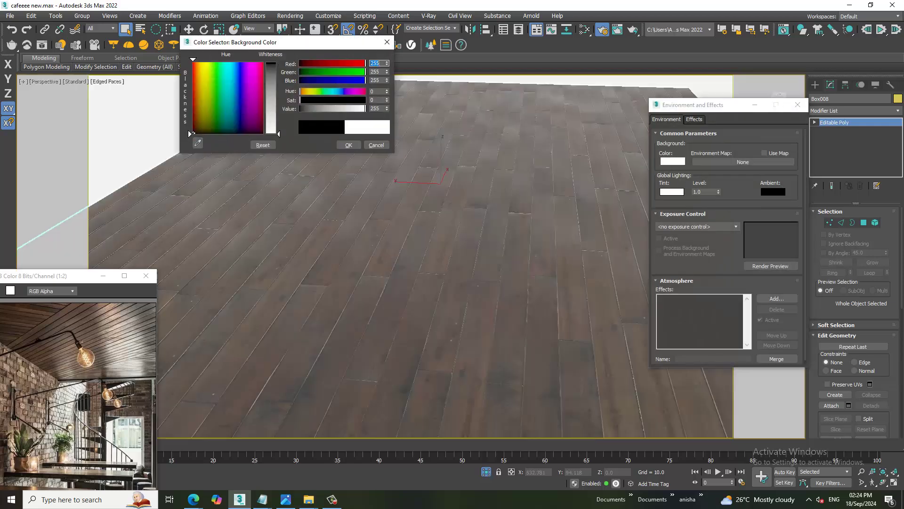
pyautogui.click(349, 145)
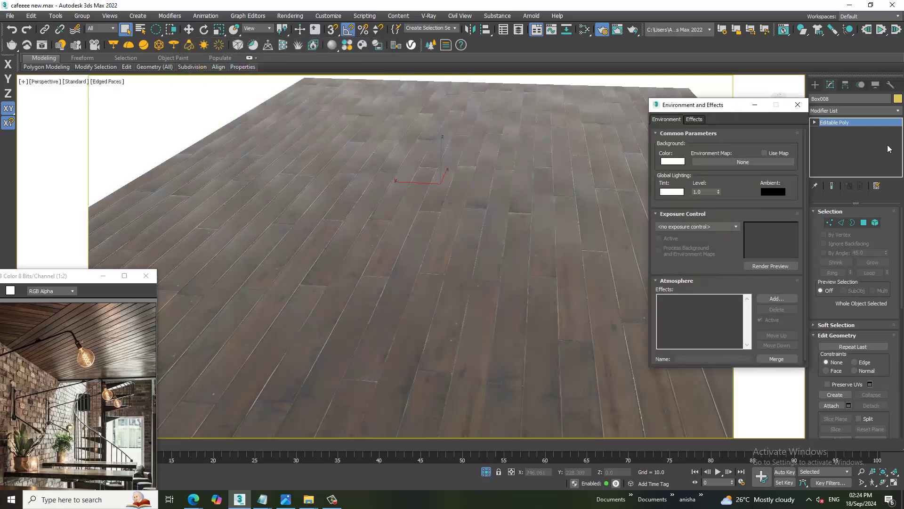
pyautogui.click(797, 105)
pyautogui.scroll(-5, 485, 279)
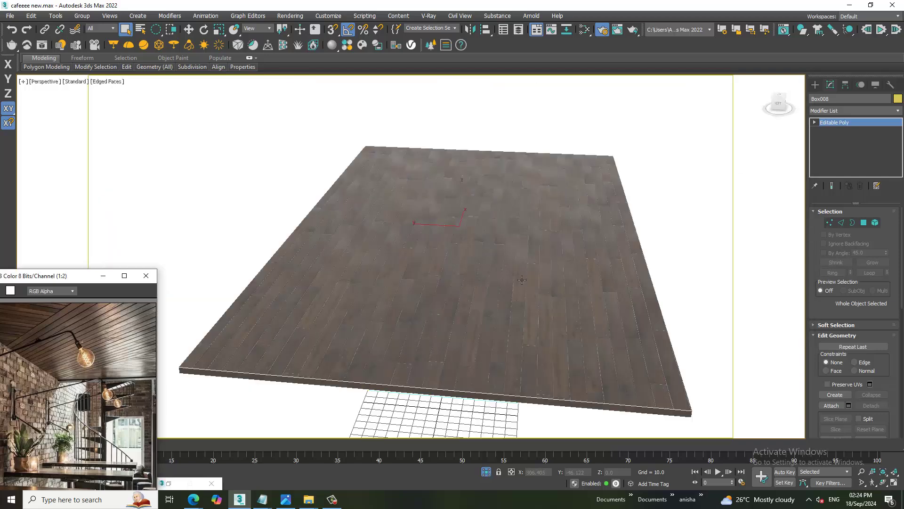
pyautogui.moveTo(490, 282)
pyautogui.keyDown('alt'); pyautogui.mouseDown(button='middle')
pyautogui.moveTo(501, 273)
pyautogui.moveTo(476, 287)
pyautogui.mouseUp(button='middle'); pyautogui.keyUp('alt')
pyautogui.scroll(5, 500, 289)
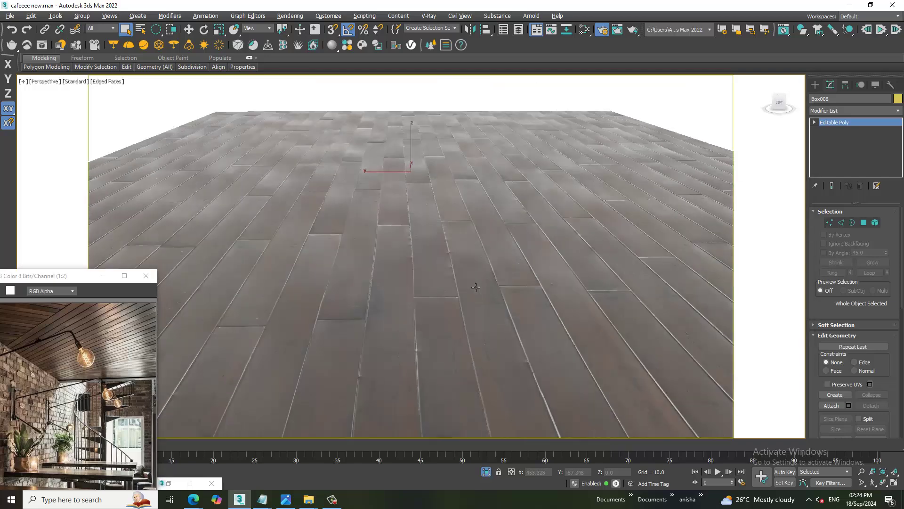
# Load the Planks037B AmbientOcclusion bitmap into Material #2's Occlusion slot.
pyautogui.press('m')
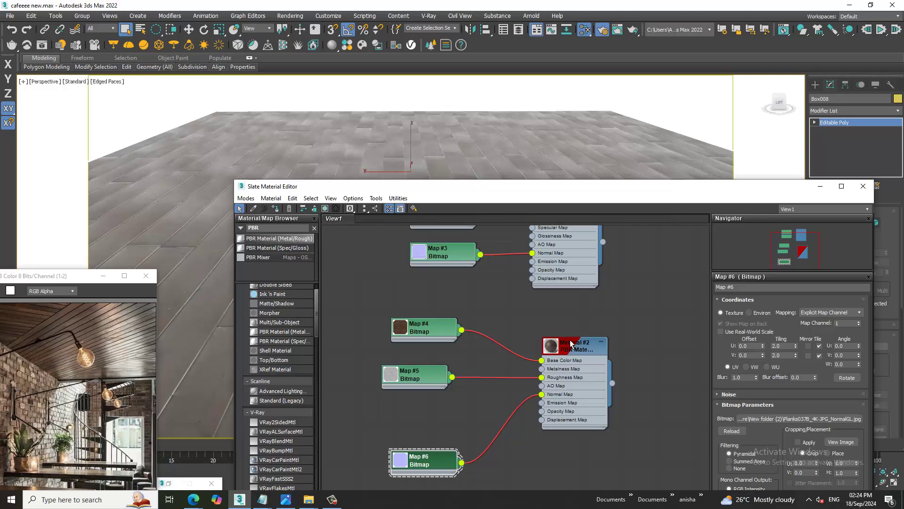
pyautogui.doubleClick(575, 350)
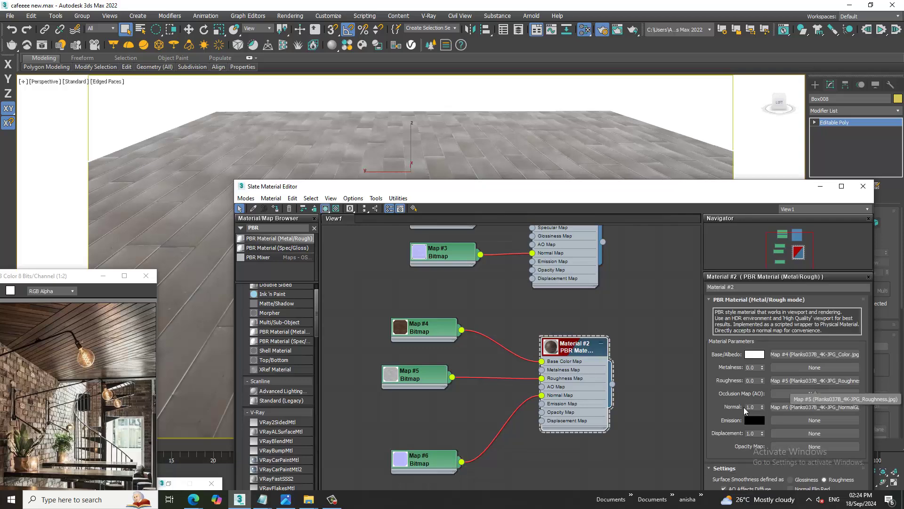
pyautogui.click(815, 393)
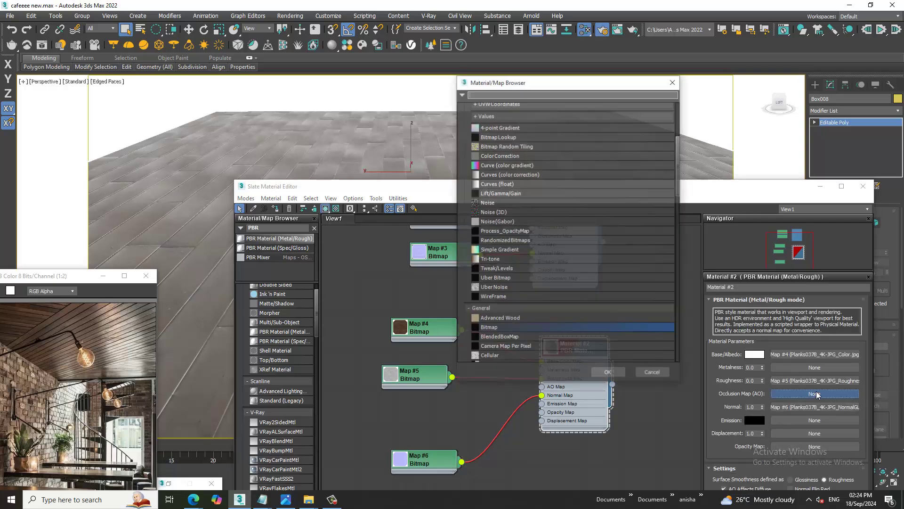
pyautogui.doubleClick(525, 330)
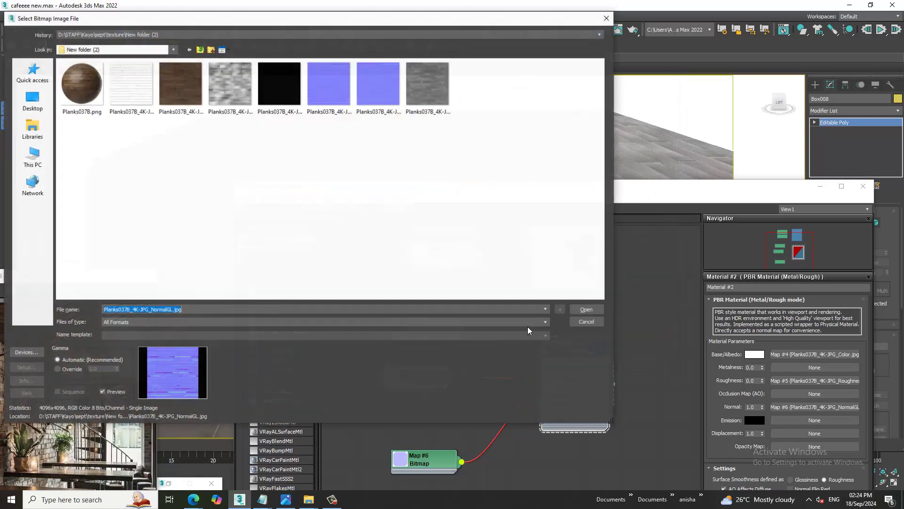
pyautogui.doubleClick(118, 96)
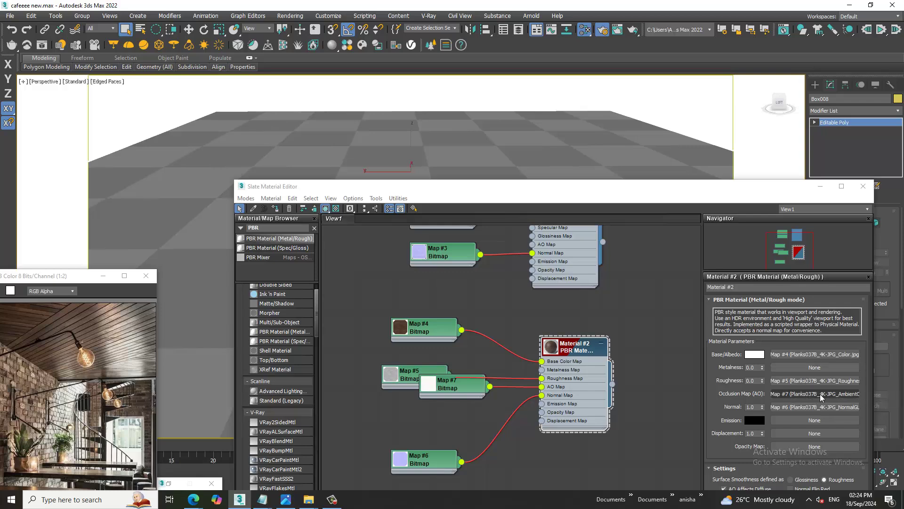
# Tile the new Map #7 to 2.0 in U and V, then close the editor.
pyautogui.click(814, 394)
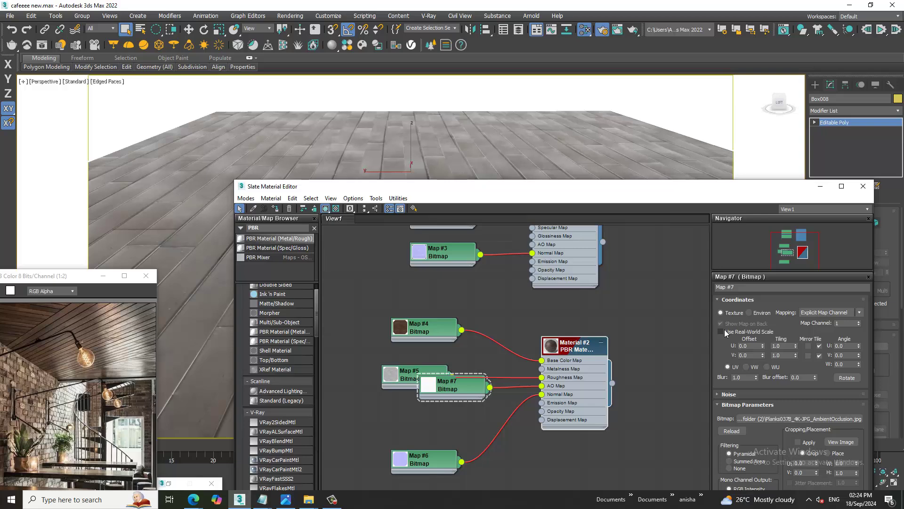
pyautogui.click(780, 347)
pyautogui.write('2')
pyautogui.press('Tab')
pyautogui.write('2')
pyautogui.press('Return')
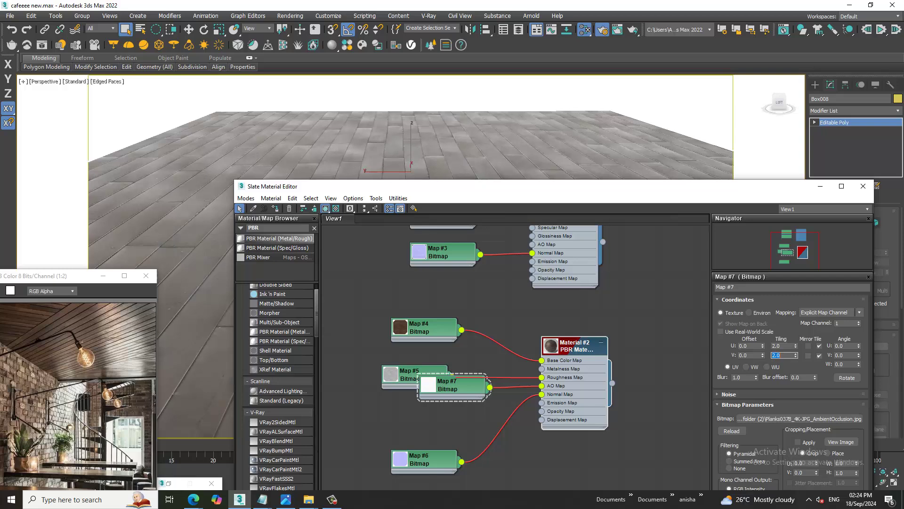
pyautogui.click(820, 186)
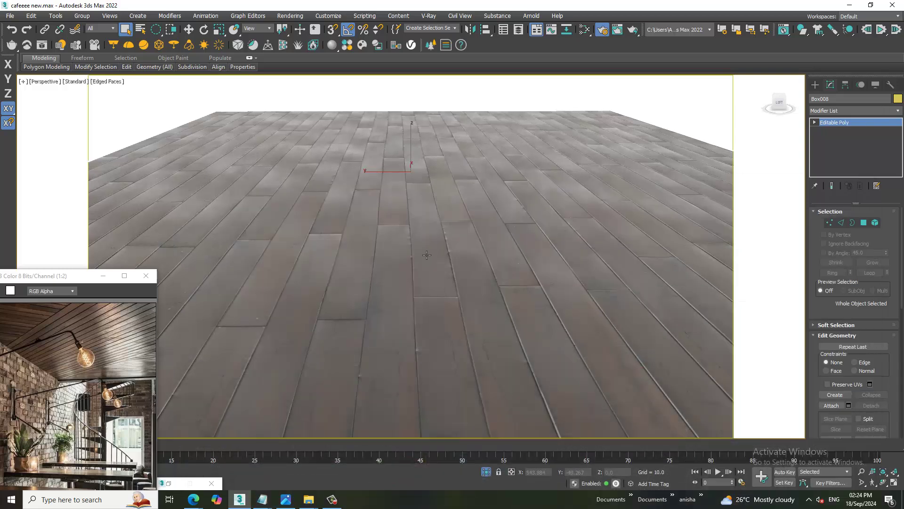
pyautogui.scroll(3, 423, 273)
pyautogui.moveTo(423, 273)
pyautogui.keyDown('alt'); pyautogui.mouseDown(button='middle')
pyautogui.moveTo(396, 306)
pyautogui.moveTo(430, 297)
pyautogui.moveTo(418, 289)
pyautogui.mouseUp(button='middle'); pyautogui.keyUp('alt')
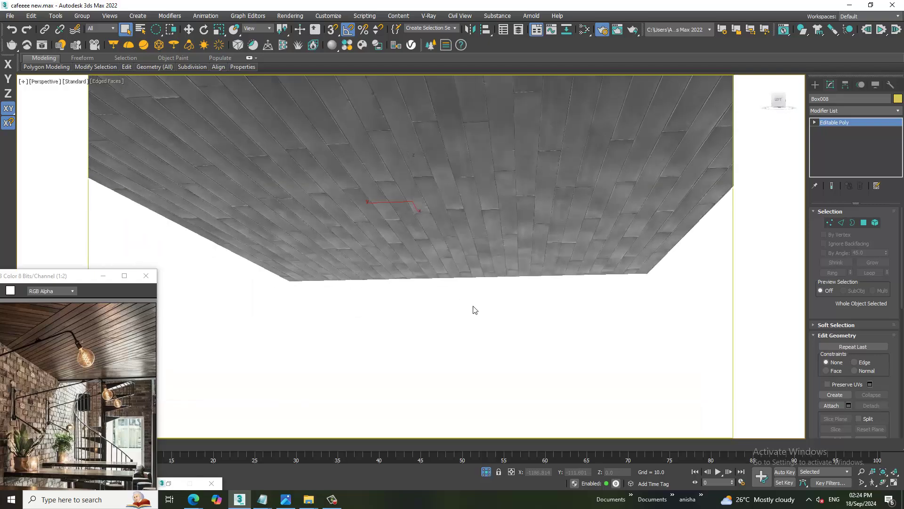
# Unhide all café objects and switch the viewport to PhysCamera001.
pyautogui.rightClick(475, 309)
pyautogui.click(502, 239)
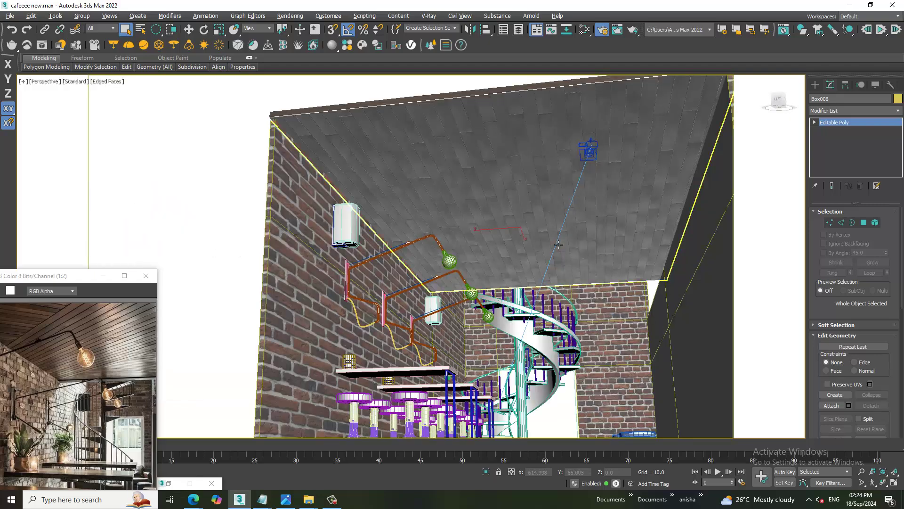
pyautogui.keyDown('alt'); pyautogui.moveTo(558, 244); pyautogui.dragTo(519, 226, button='middle'); pyautogui.keyUp('alt')
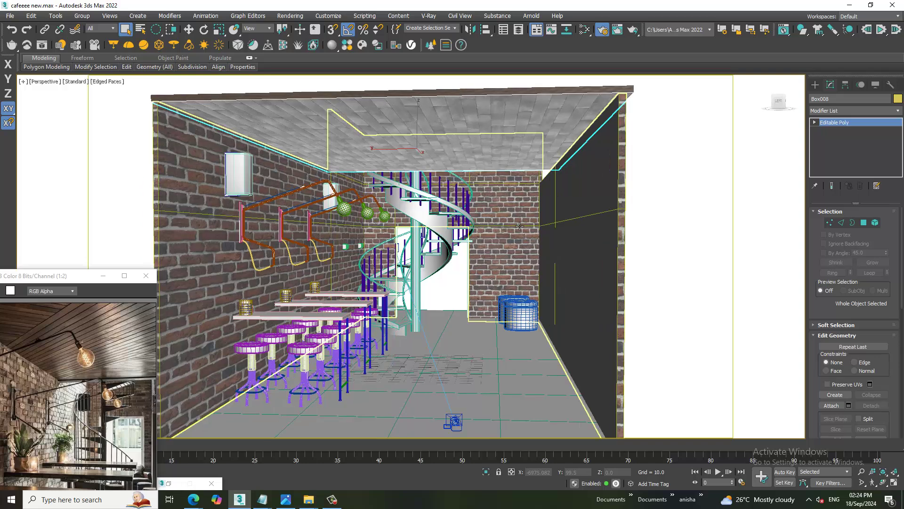
pyautogui.press('c')
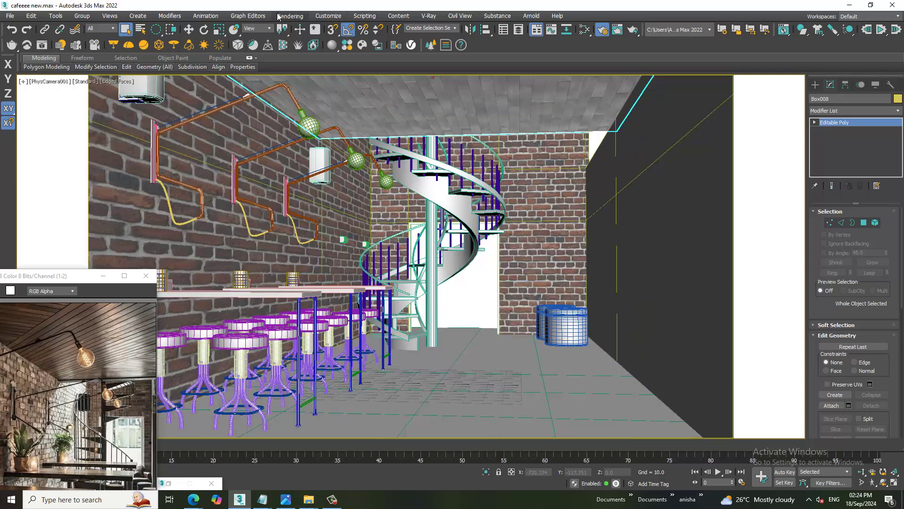
pyautogui.click(288, 16)
pyautogui.click(327, 63)
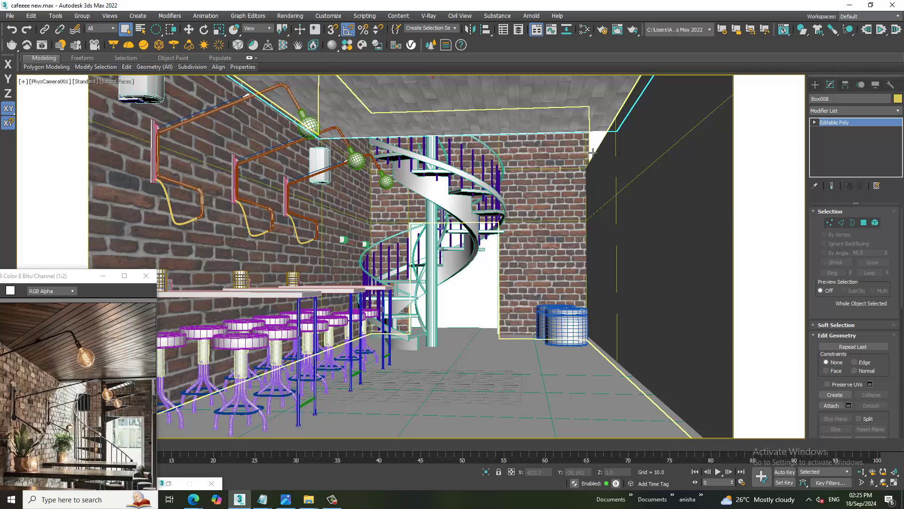
pyautogui.click(296, 16)
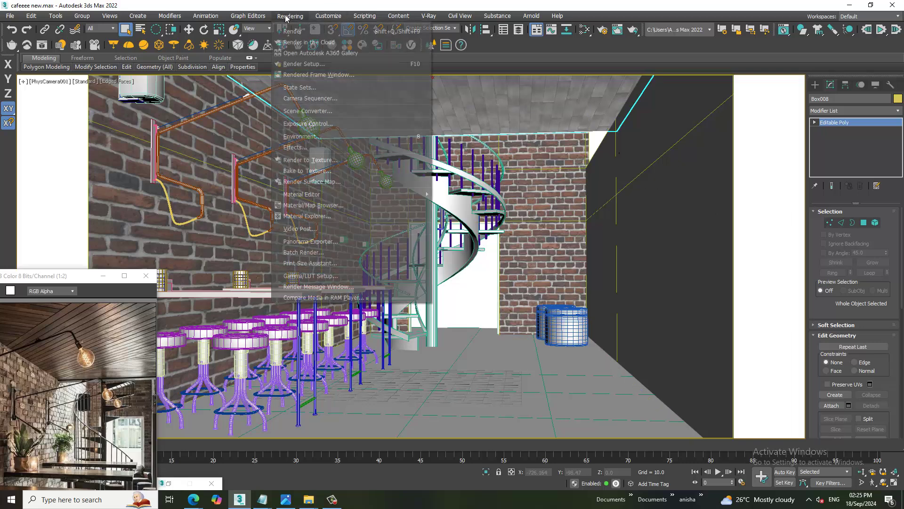
pyautogui.click(322, 65)
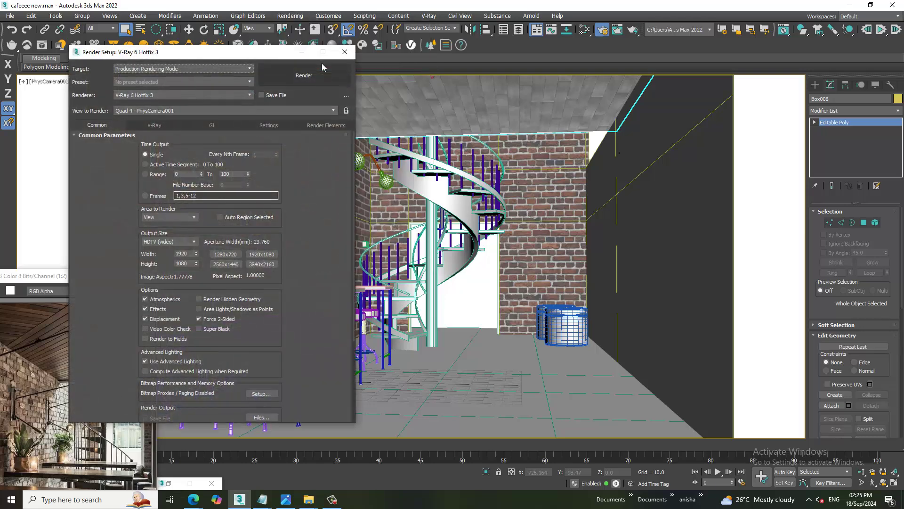
pyautogui.click(168, 127)
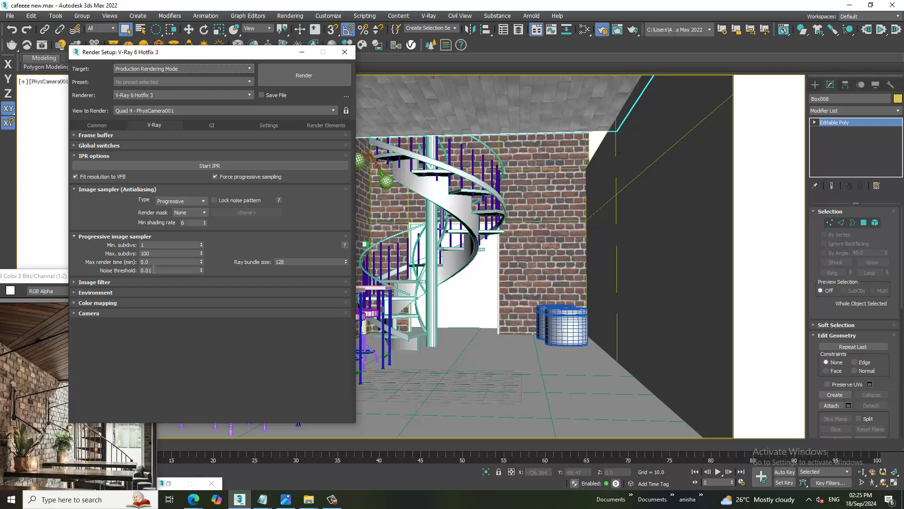
pyautogui.click(183, 203)
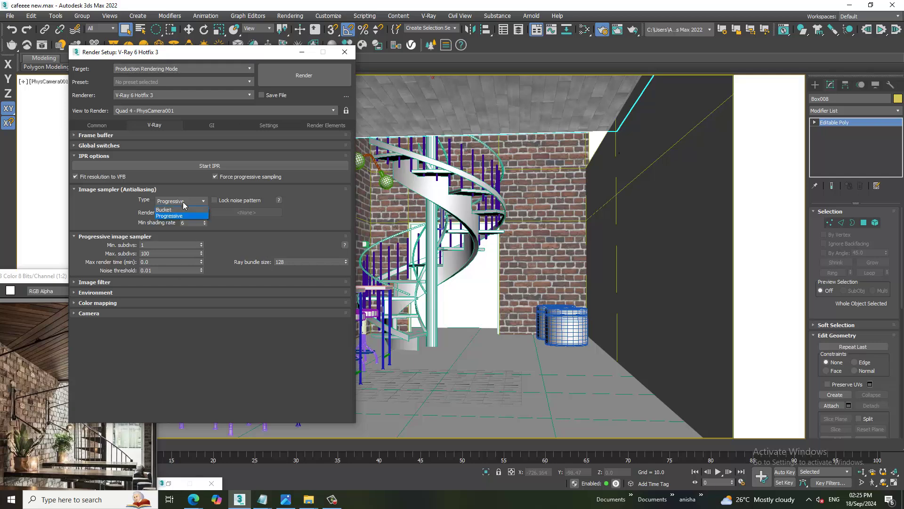
pyautogui.click(179, 210)
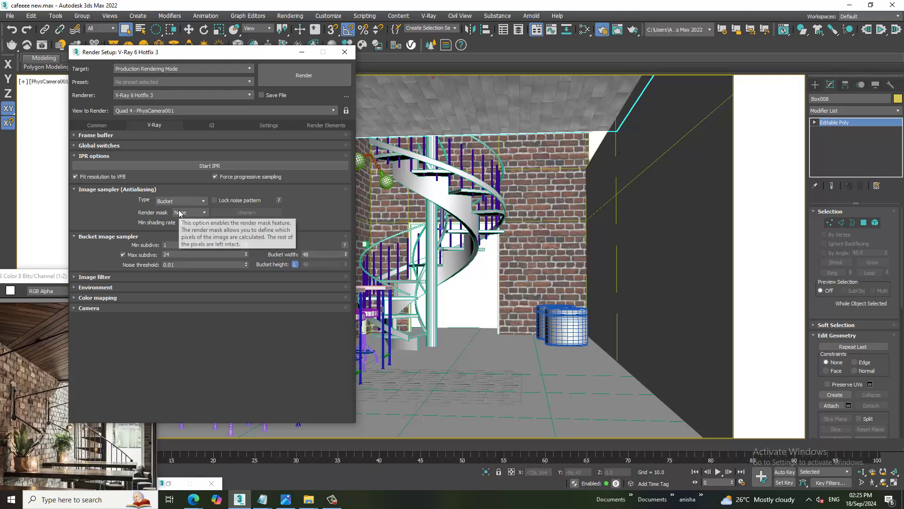
pyautogui.click(211, 125)
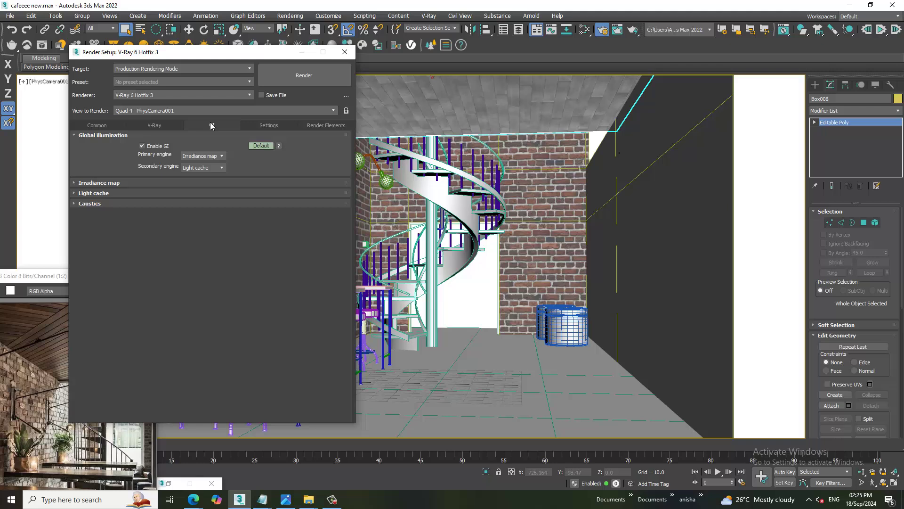
pyautogui.click(120, 186)
pyautogui.click(122, 184)
pyautogui.doubleClick(259, 206)
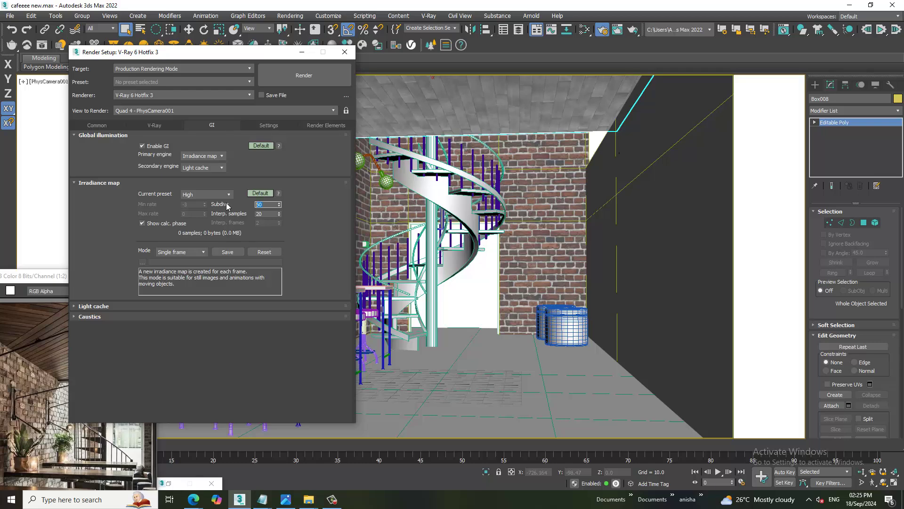
pyautogui.write('80')
pyautogui.press('Tab')
pyautogui.click(156, 126)
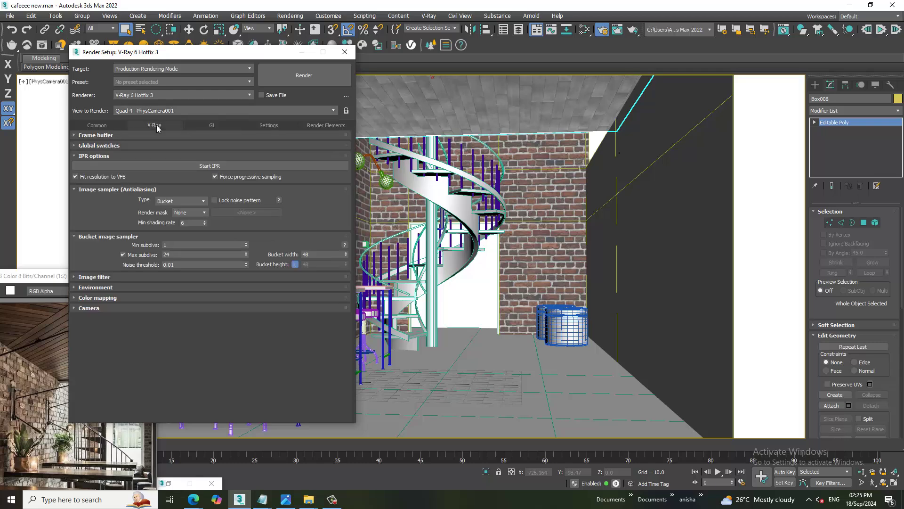
pyautogui.click(113, 277)
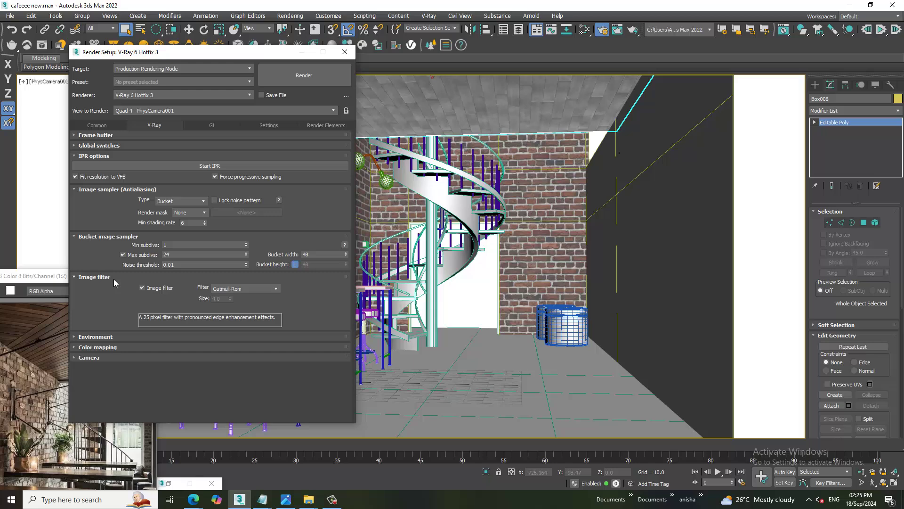
pyautogui.click(104, 337)
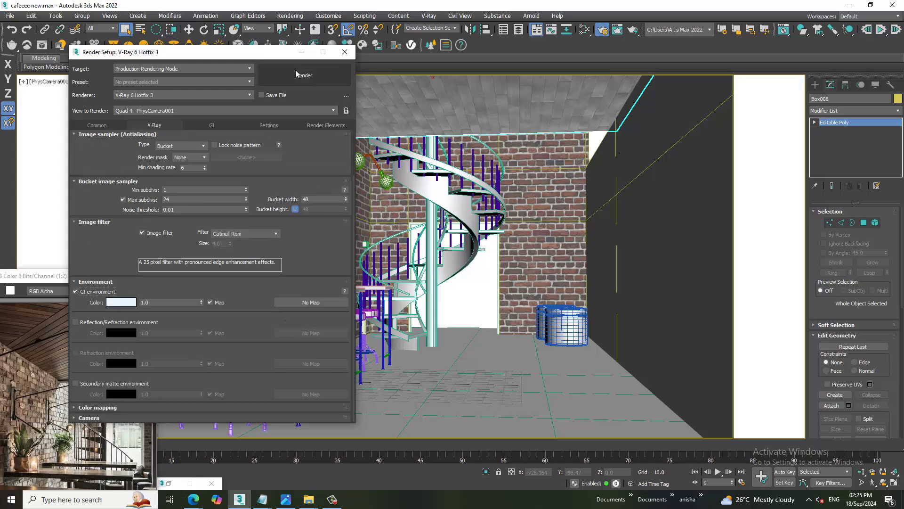
pyautogui.moveTo(188, 52); pyautogui.dragTo(347, 79)
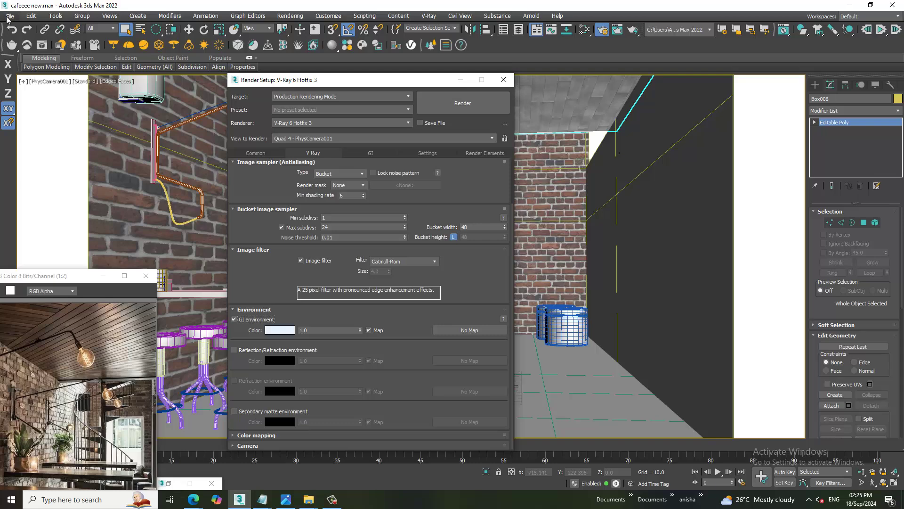
pyautogui.click(10, 16)
pyautogui.click(39, 82)
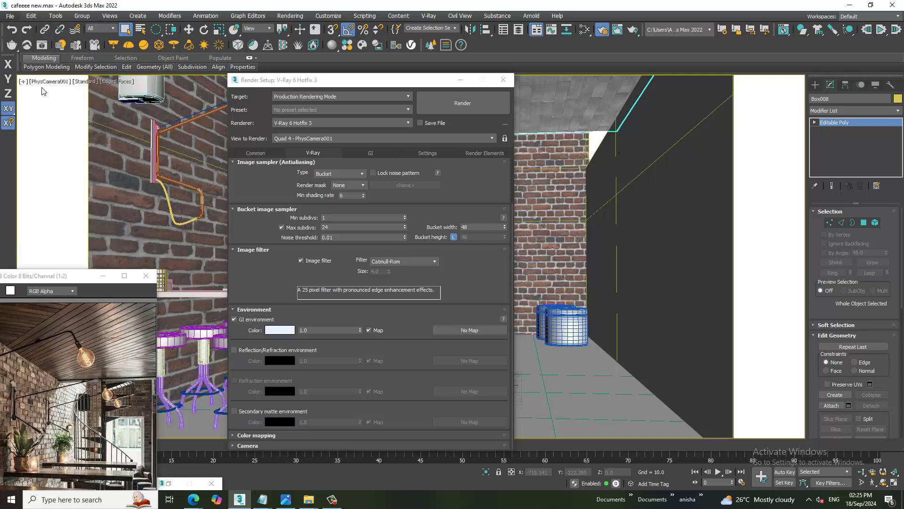
pyautogui.click(85, 81)
pyautogui.click(111, 105)
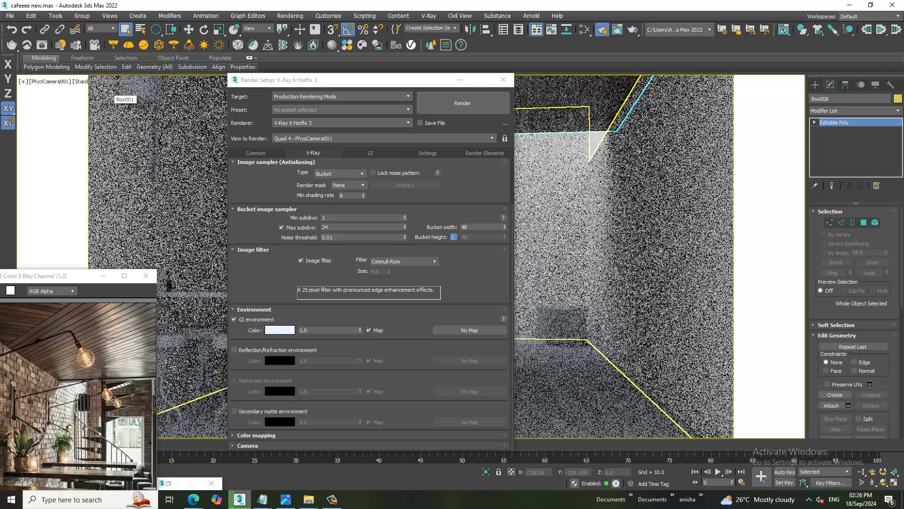
# Close Render Setup and return the camera view to Standard shaded display.
pyautogui.moveTo(335, 84)
pyautogui.mouseDown()
pyautogui.moveTo(569, 206)
pyautogui.moveTo(609, 287)
pyautogui.moveTo(367, 94)
pyautogui.mouseUp()
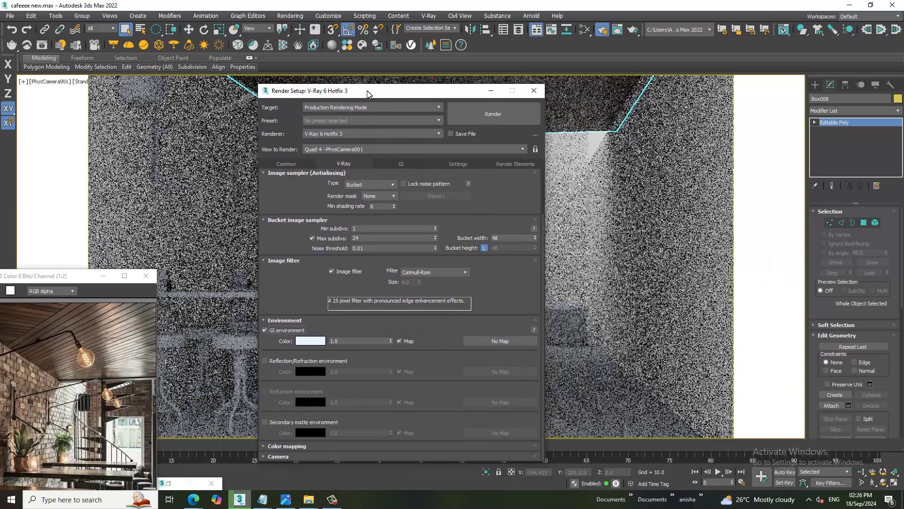
pyautogui.click(533, 91)
pyautogui.click(78, 80)
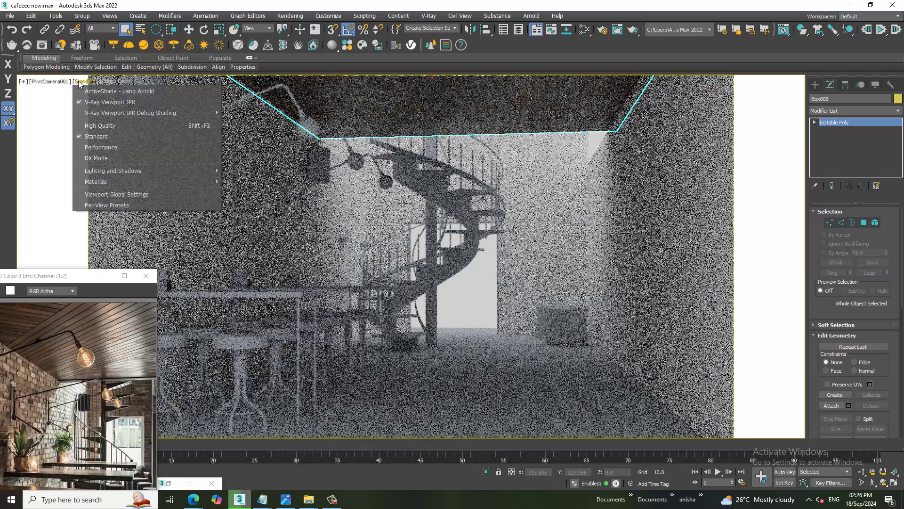
pyautogui.click(142, 100)
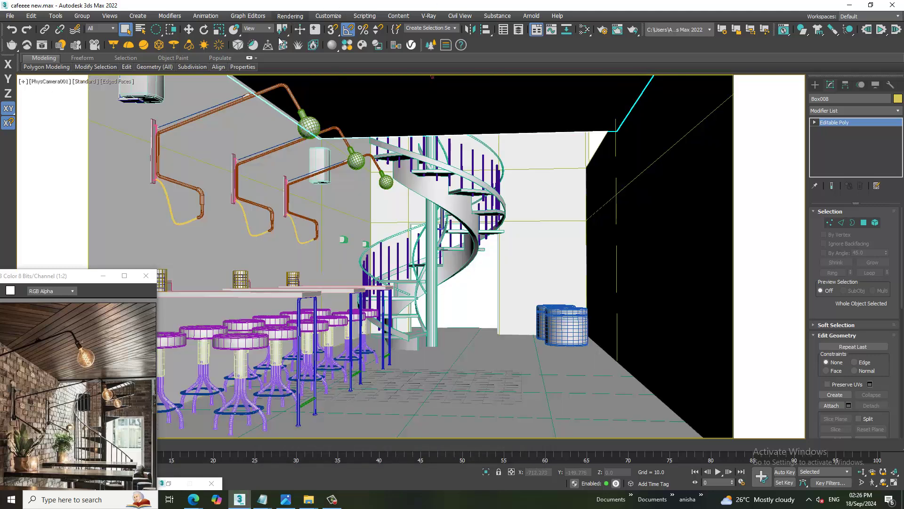
# Select Box001 and start a Rendering > Render of the camera view.
pyautogui.click(199, 218)
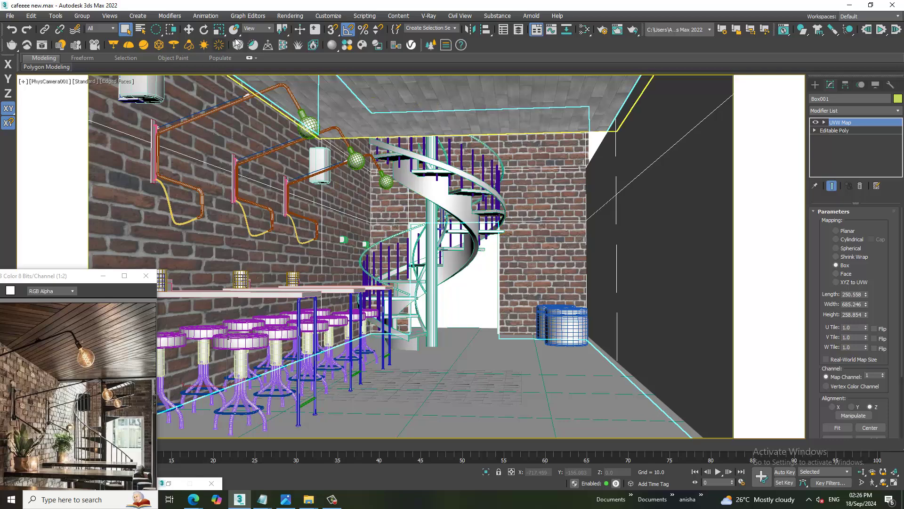
pyautogui.click(290, 16)
pyautogui.click(305, 31)
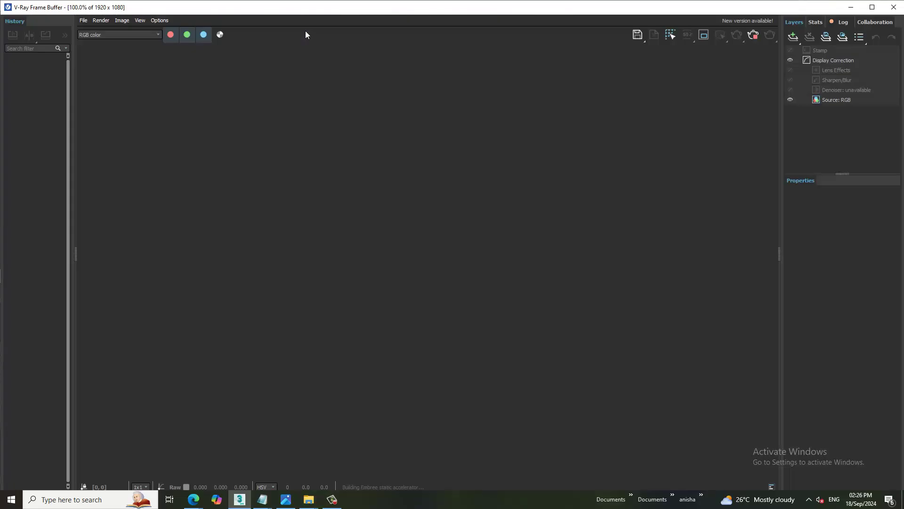
# Zoom in and out on the V-Ray Frame Buffer image to inspect the café render.
pyautogui.scroll(-3, 345, 281)
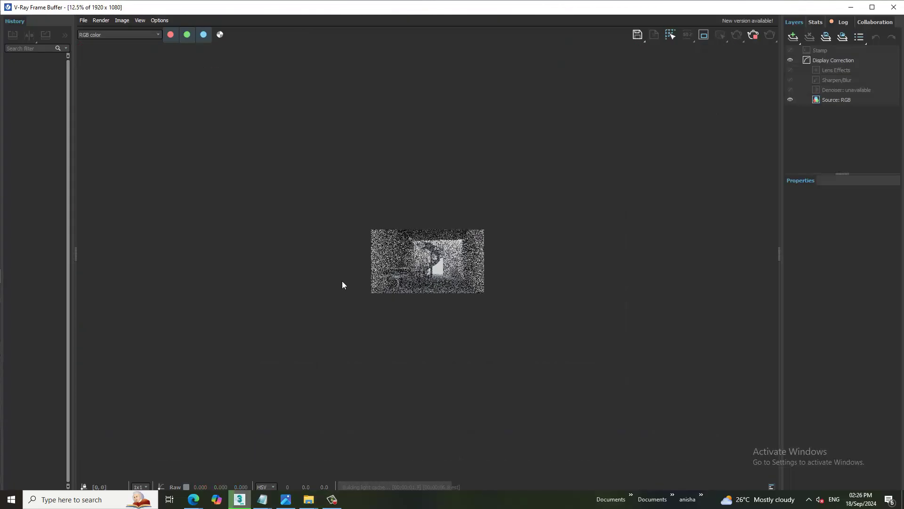
pyautogui.scroll(2, 342, 281)
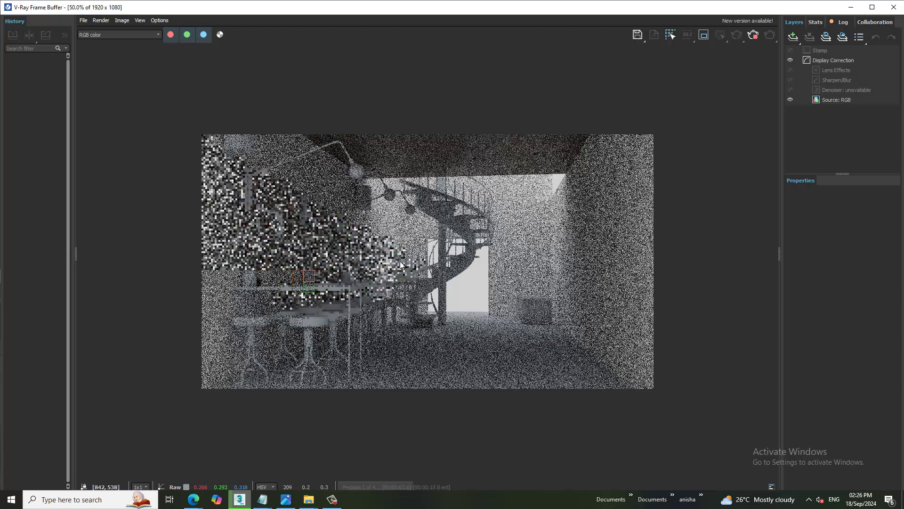
pyautogui.scroll(-1, 268, 306)
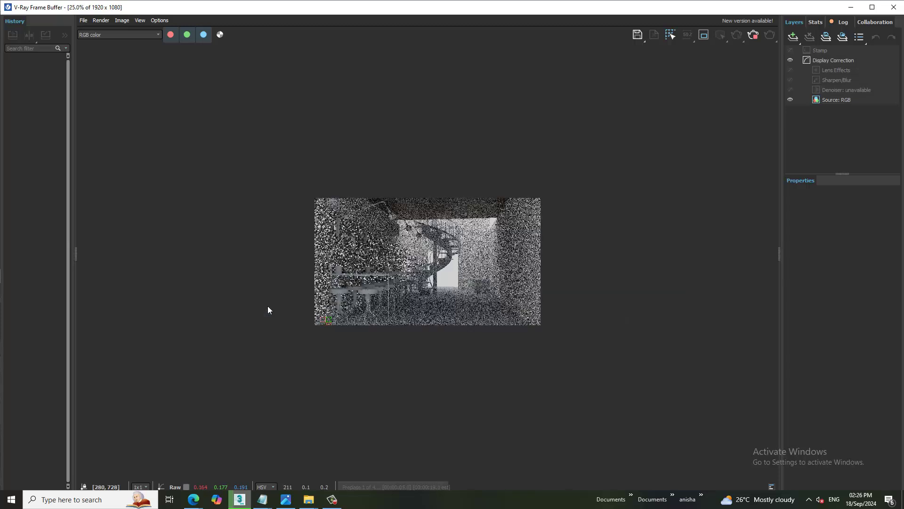
pyautogui.scroll(-1, 267, 306)
pyautogui.scroll(3, 287, 299)
pyautogui.scroll(-1, 271, 296)
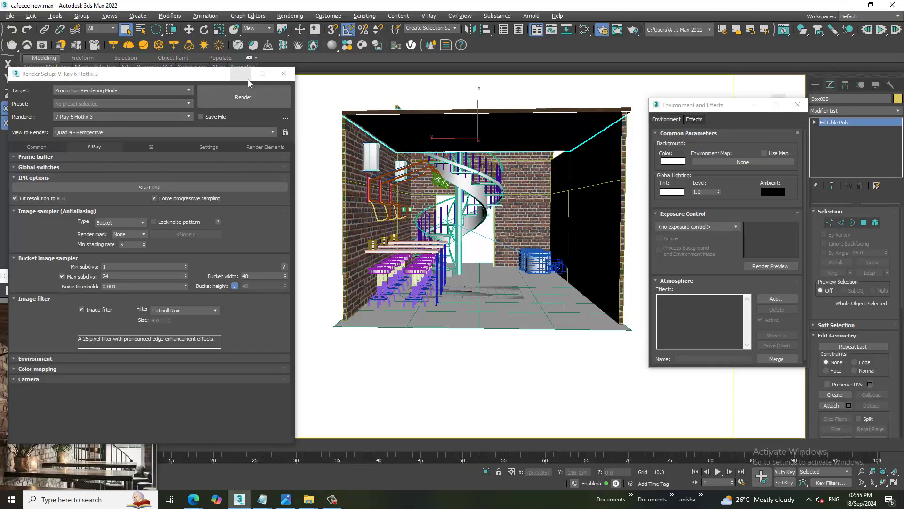
# Close Render Setup, switch to PhysCamera001 and render the camera view.
pyautogui.click(284, 73)
pyautogui.scroll(5, 478, 237)
pyautogui.press('c')
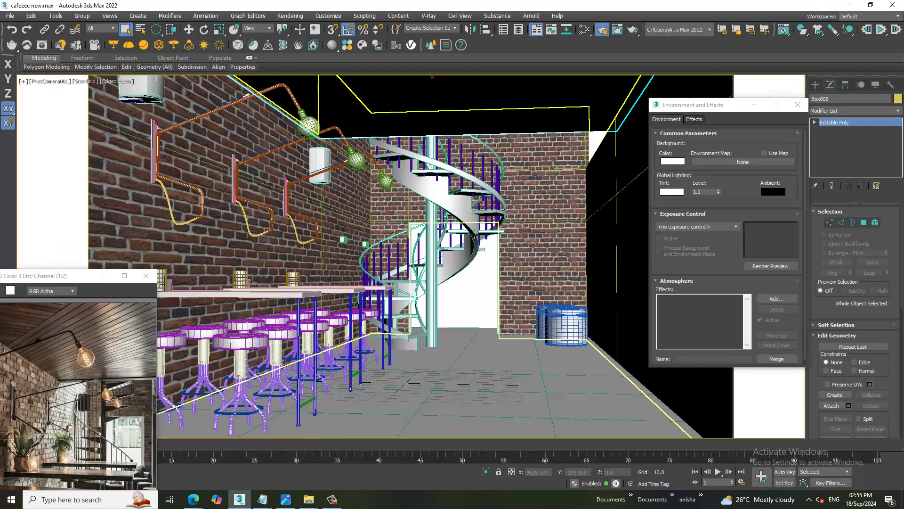
pyautogui.click(290, 16)
pyautogui.click(298, 33)
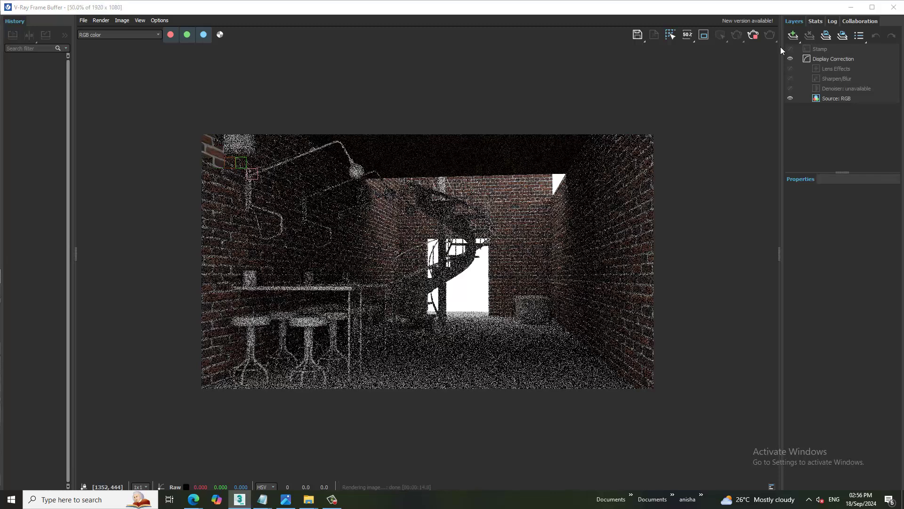
# Close the frame buffer and Environment dialog, then isolate Box001 with Alt+Q.
pyautogui.click(894, 7)
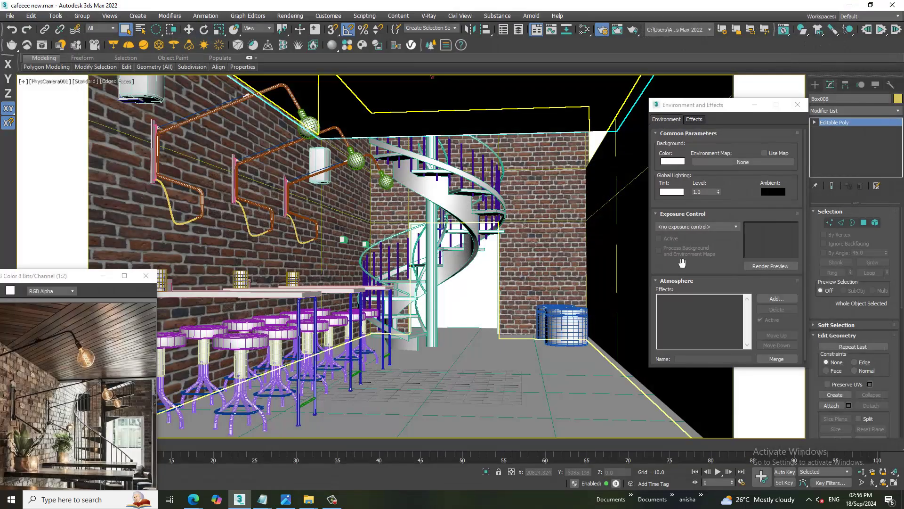
pyautogui.click(797, 106)
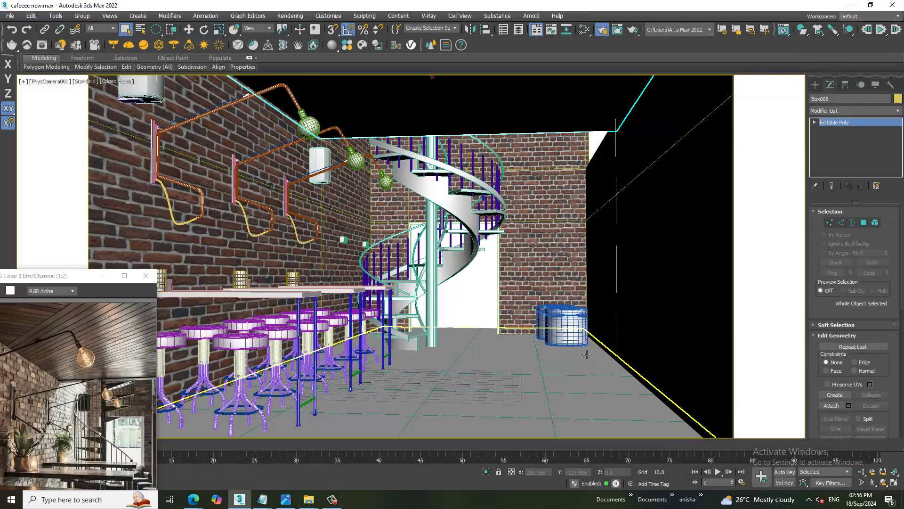
pyautogui.click(621, 151)
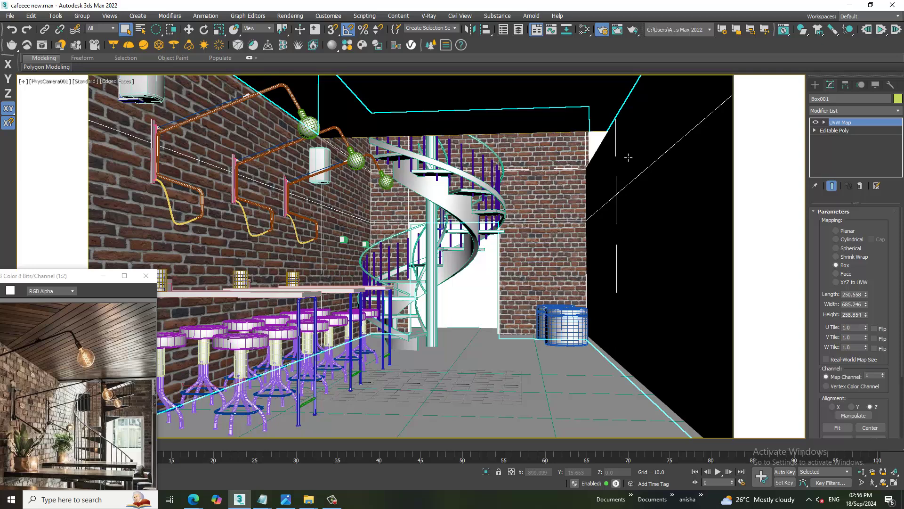
pyautogui.hotkey('alt', 'q')
# Convert the isolated room box Box001 to an Editable Poly.
pyautogui.press('p')
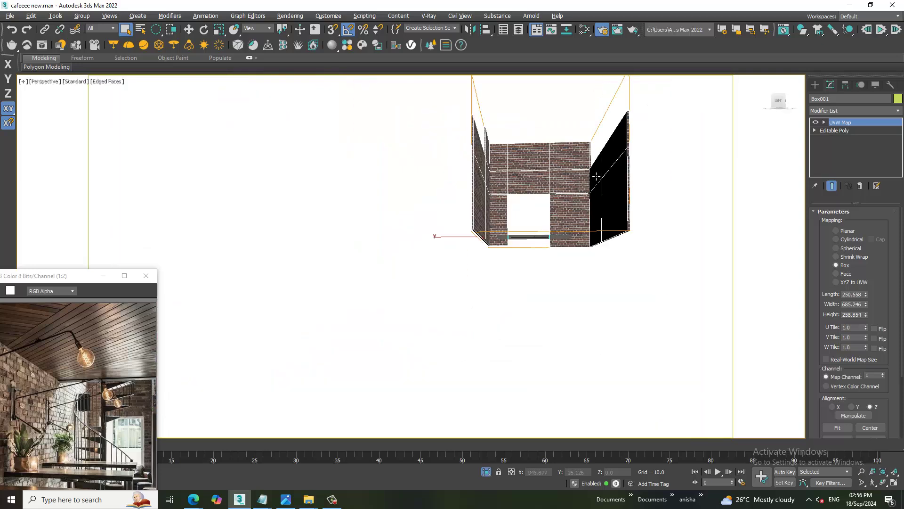
pyautogui.moveTo(624, 160)
pyautogui.keyDown('alt'); pyautogui.mouseDown(button='middle')
pyautogui.moveTo(638, 200)
pyautogui.moveTo(559, 193)
pyautogui.moveTo(584, 212)
pyautogui.moveTo(598, 204)
pyautogui.moveTo(584, 222)
pyautogui.mouseUp(button='middle'); pyautogui.keyUp('alt')
pyautogui.scroll(4, 613, 258)
pyautogui.keyDown('alt'); pyautogui.moveTo(612, 258); pyautogui.dragTo(584, 245, button='middle'); pyautogui.keyUp('alt')
pyautogui.rightClick(500, 204)
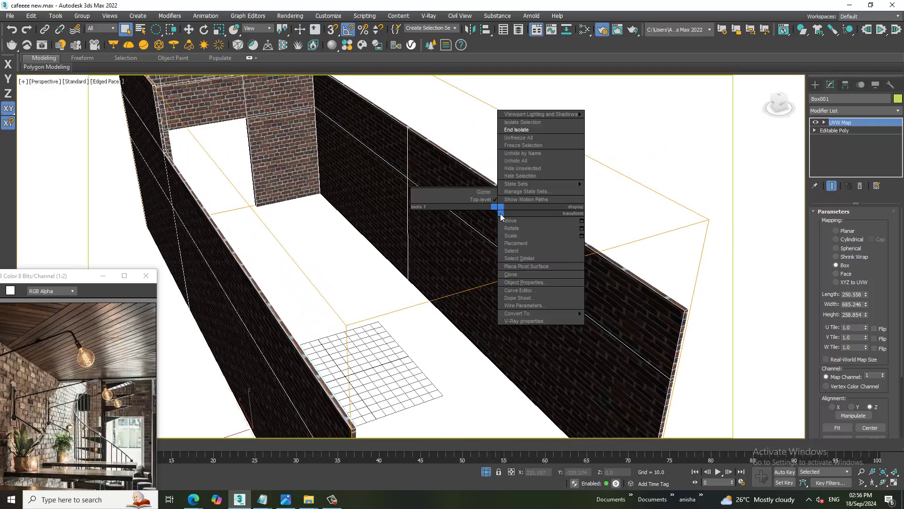
pyautogui.click(618, 322)
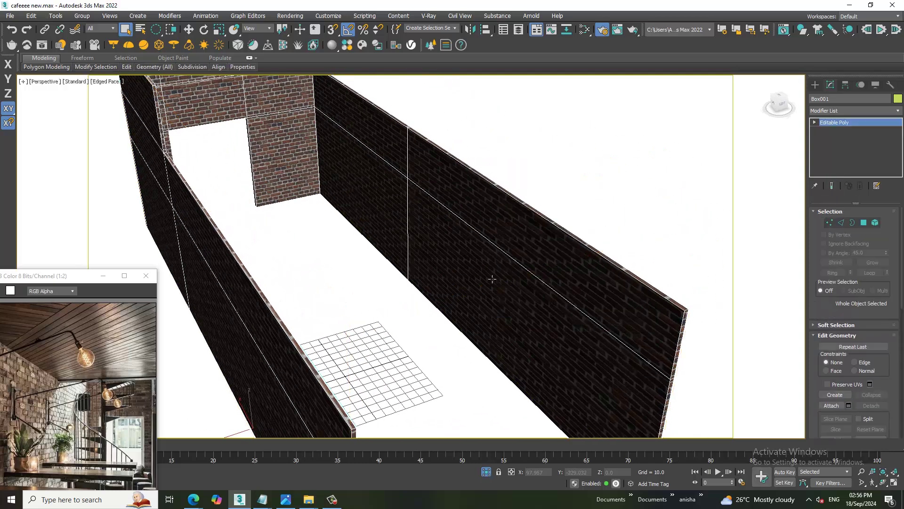
# Select the two upper polygons of the long wall and move them up in Z.
pyautogui.press('4')
pyautogui.click(649, 285)
pyautogui.scroll(-3, 612, 283)
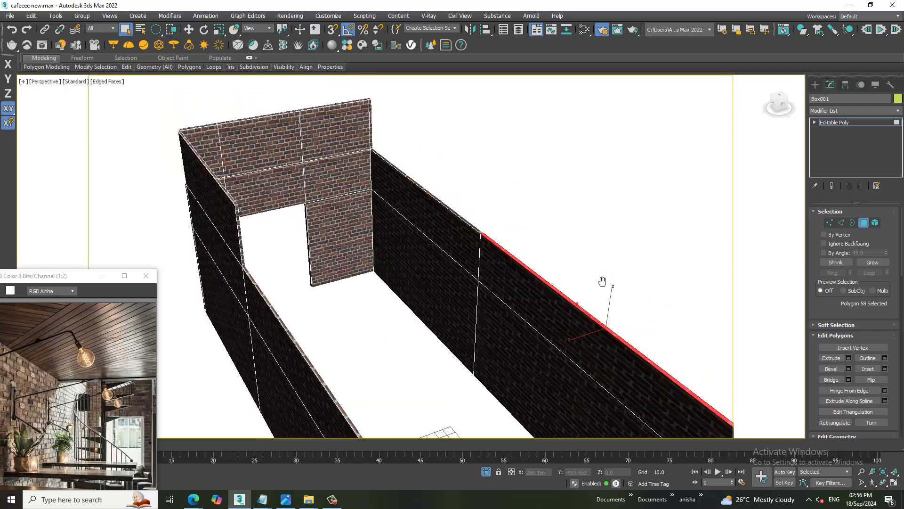
pyautogui.scroll(1, 496, 262)
pyautogui.keyDown('ctrl'); pyautogui.click(497, 267); pyautogui.keyUp('ctrl')
pyautogui.keyDown('alt'); pyautogui.moveTo(535, 270); pyautogui.dragTo(514, 225, button='middle'); pyautogui.keyUp('alt')
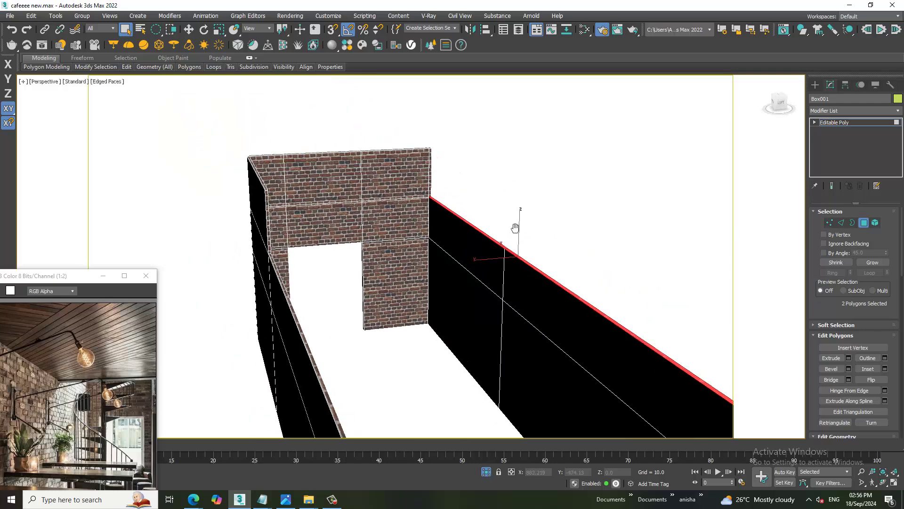
pyautogui.press('w')
pyautogui.moveTo(525, 175); pyautogui.dragTo(523, 153)
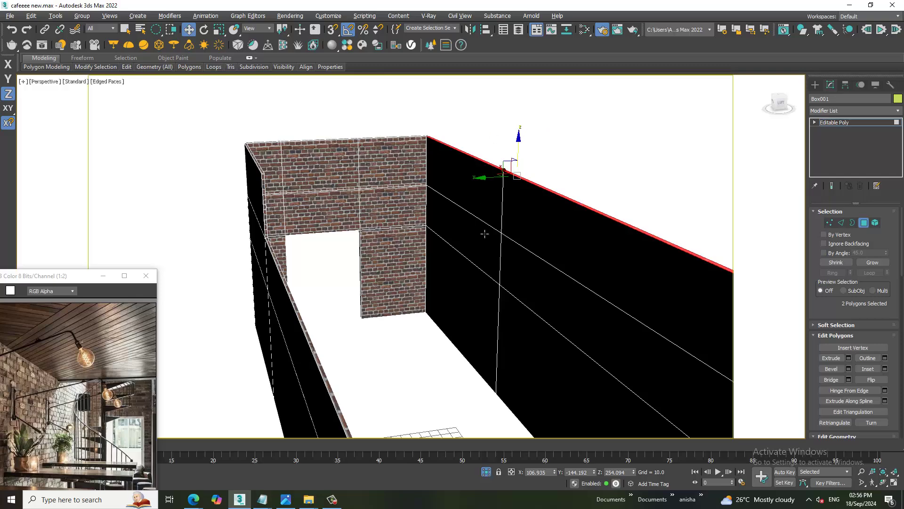
pyautogui.moveTo(485, 233)
pyautogui.keyDown('alt'); pyautogui.mouseDown(button='middle')
pyautogui.moveTo(534, 215)
pyautogui.moveTo(444, 228)
pyautogui.moveTo(475, 234)
pyautogui.mouseUp(button='middle'); pyautogui.keyUp('alt')
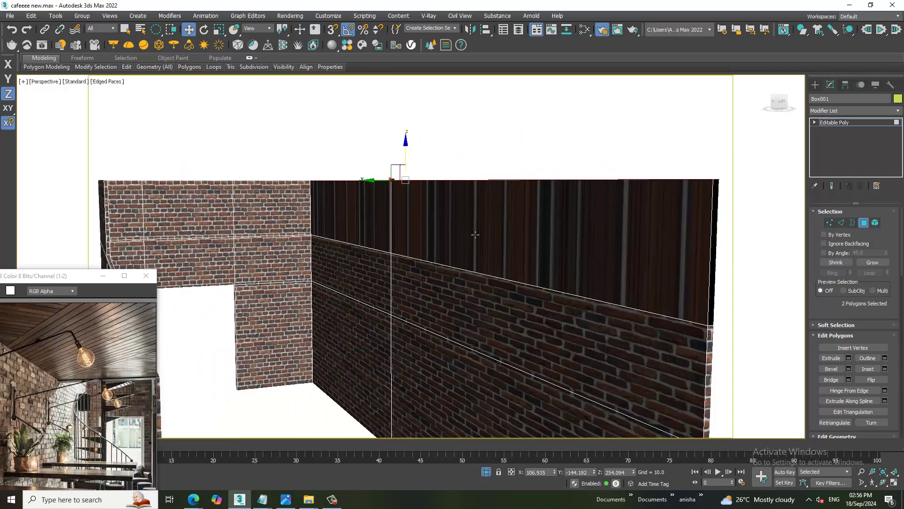
# Add a Box-type UVW Map modifier to the whole room box.
pyautogui.click(866, 111)
pyautogui.scroll(-5, 844, 219)
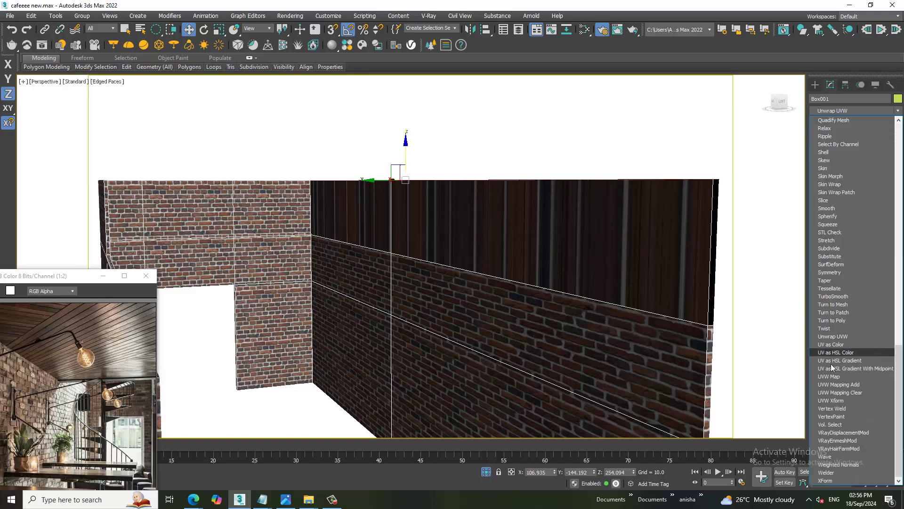
pyautogui.click(840, 377)
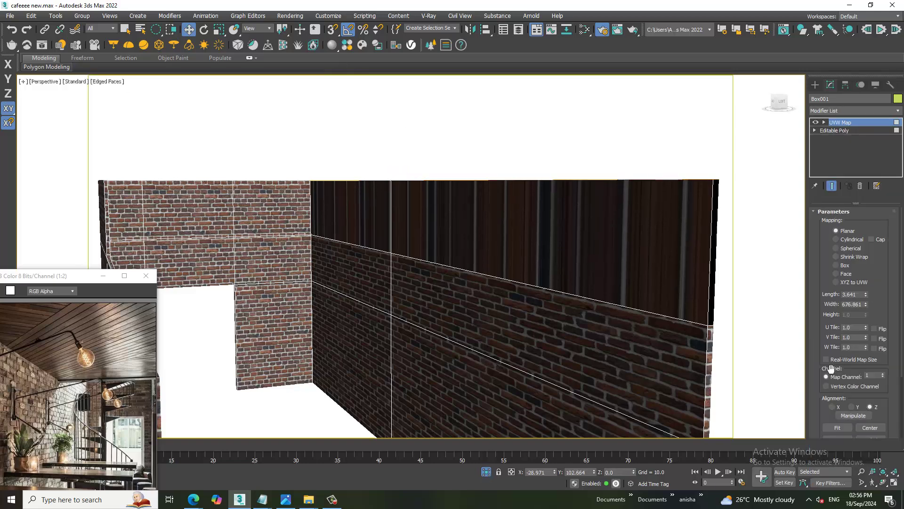
pyautogui.click(837, 265)
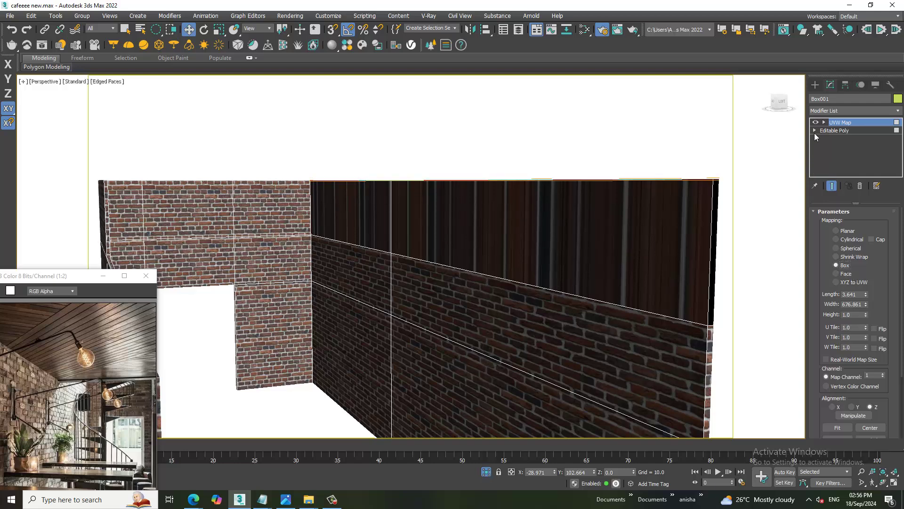
# Select the two upper wall-band polygons at the Editable Poly level.
pyautogui.click(815, 131)
pyautogui.click(843, 162)
pyautogui.click(585, 237)
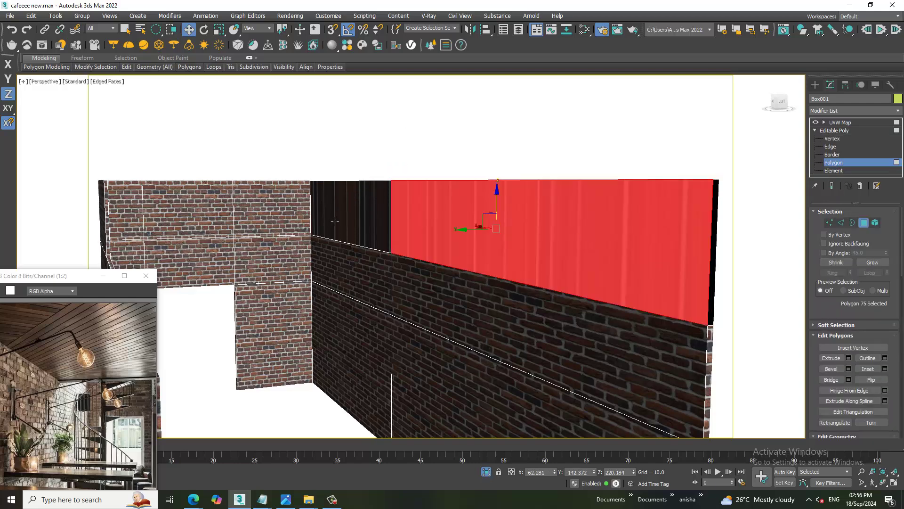
pyautogui.keyDown('ctrl'); pyautogui.click(335, 220); pyautogui.keyUp('ctrl')
pyautogui.click(841, 122)
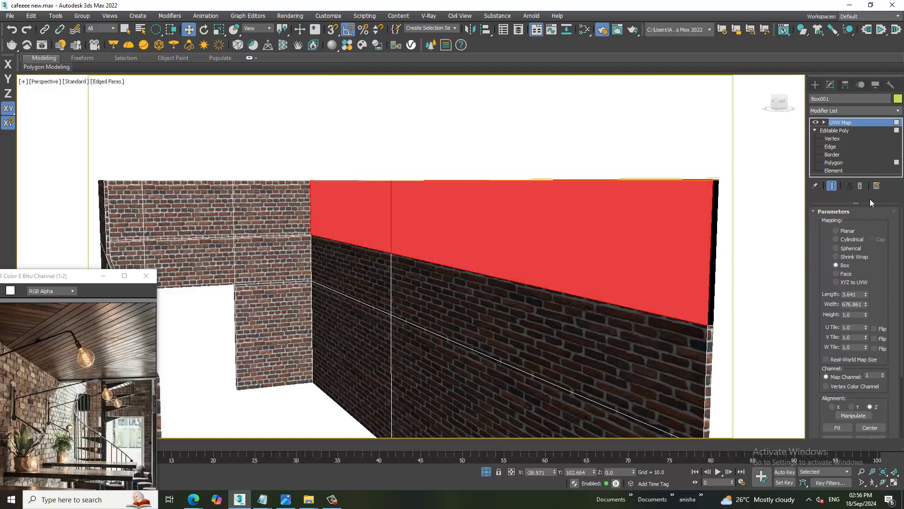
pyautogui.click(834, 130)
# Add a second Box UVW Map to the band with mapping height 290.268.
pyautogui.click(852, 111)
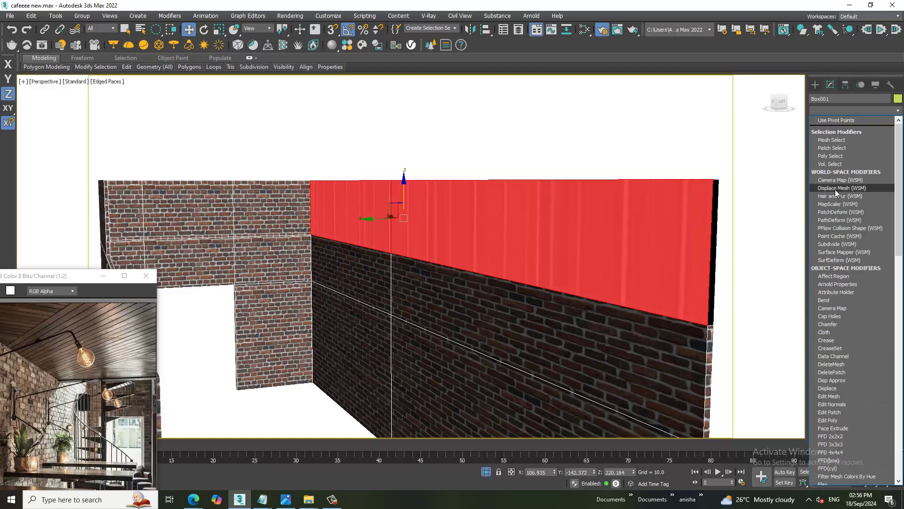
pyautogui.press('u')
pyautogui.click(834, 377)
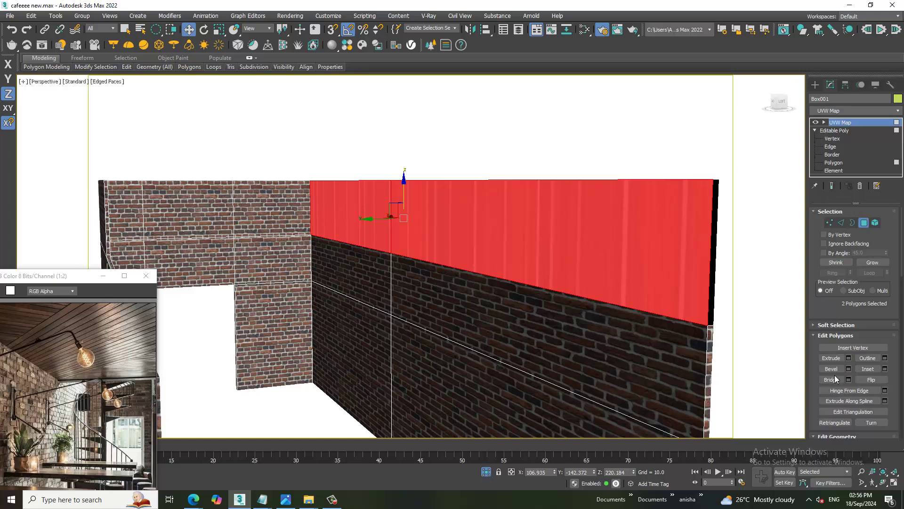
pyautogui.click(836, 266)
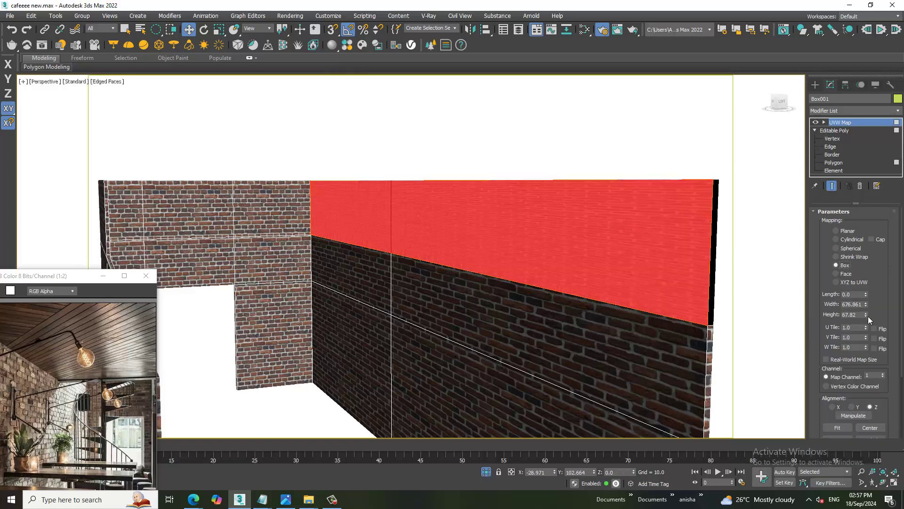
pyautogui.moveTo(866, 314); pyautogui.dragTo(619, 128)
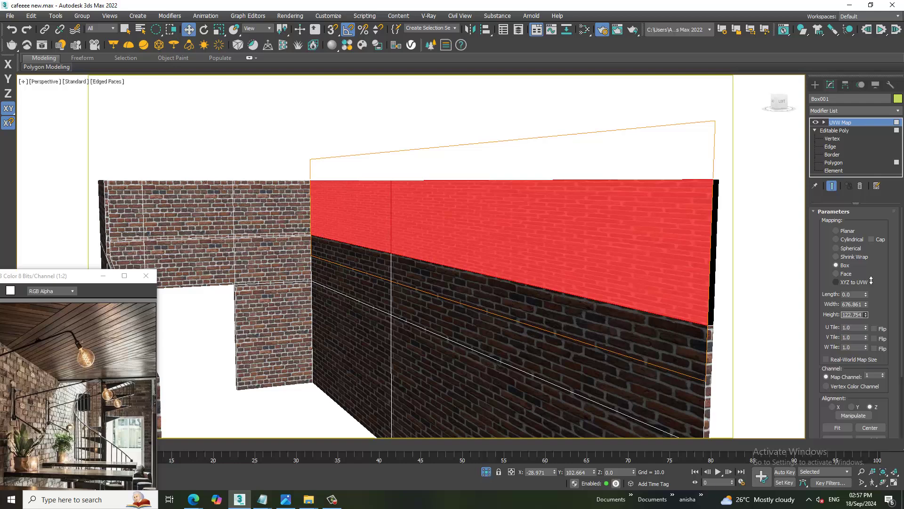
pyautogui.click(618, 128)
pyautogui.moveTo(618, 125)
pyautogui.keyDown('alt'); pyautogui.mouseDown(button='middle')
pyautogui.moveTo(559, 309)
pyautogui.moveTo(642, 247)
pyautogui.moveTo(573, 252)
pyautogui.mouseUp(button='middle'); pyautogui.keyUp('alt')
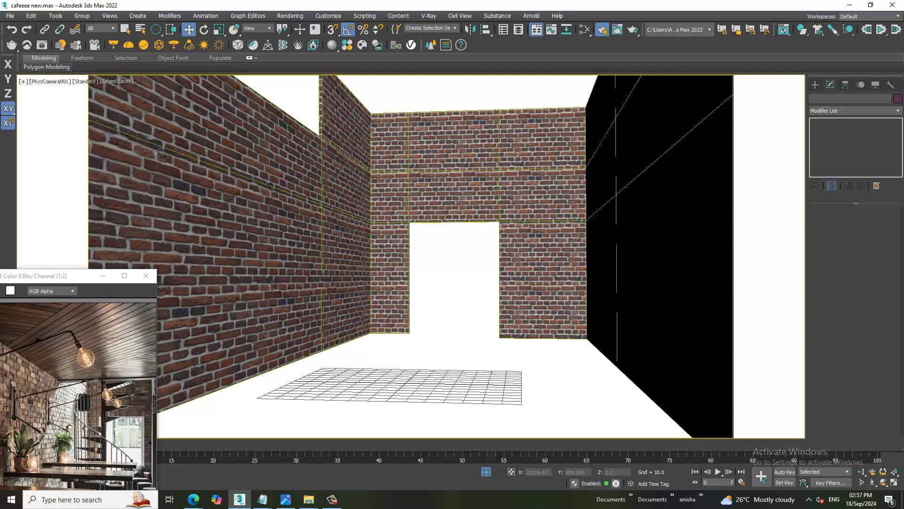
# Unhide all objects and select the floor plane.
pyautogui.rightClick(416, 269)
pyautogui.click(450, 201)
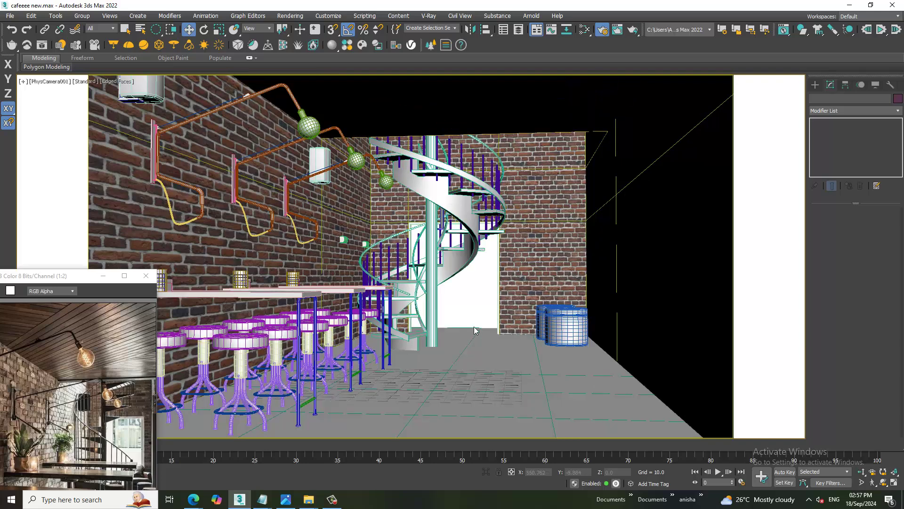
pyautogui.click(487, 328)
# Open the Slate Material Editor and add a new VRayMtl, Material #5.
pyautogui.press('m')
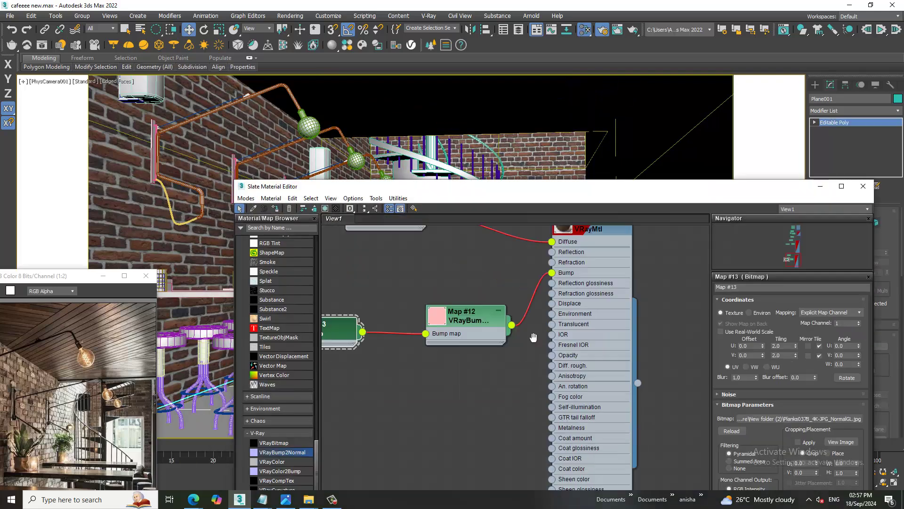
pyautogui.moveTo(488, 323); pyautogui.dragTo(486, 112, button='middle')
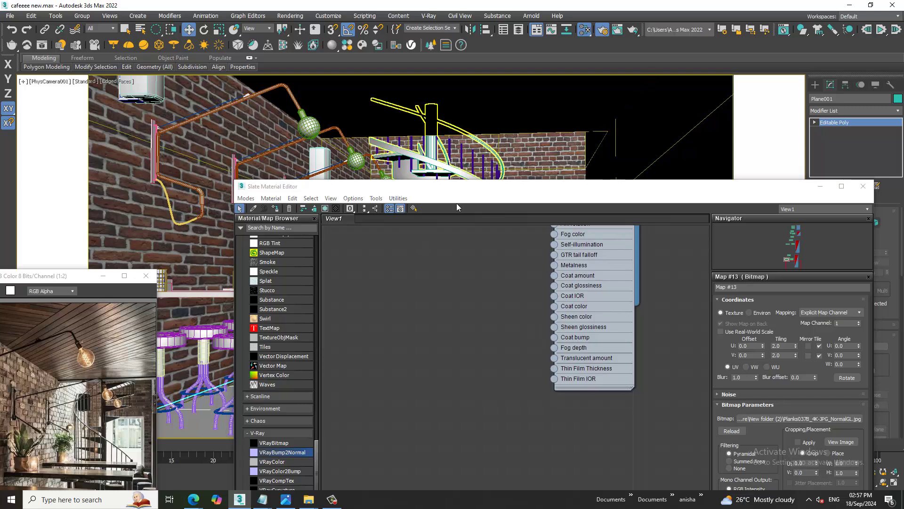
pyautogui.moveTo(456, 186); pyautogui.dragTo(438, 107)
pyautogui.moveTo(490, 311); pyautogui.dragTo(483, 285, button='middle')
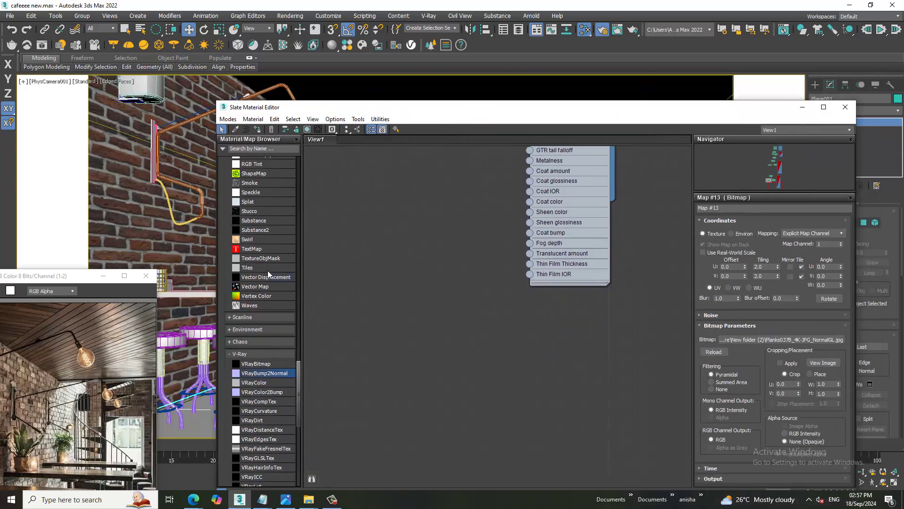
pyautogui.scroll(5, 269, 269)
pyautogui.scroll(3, 263, 264)
pyautogui.scroll(3, 264, 265)
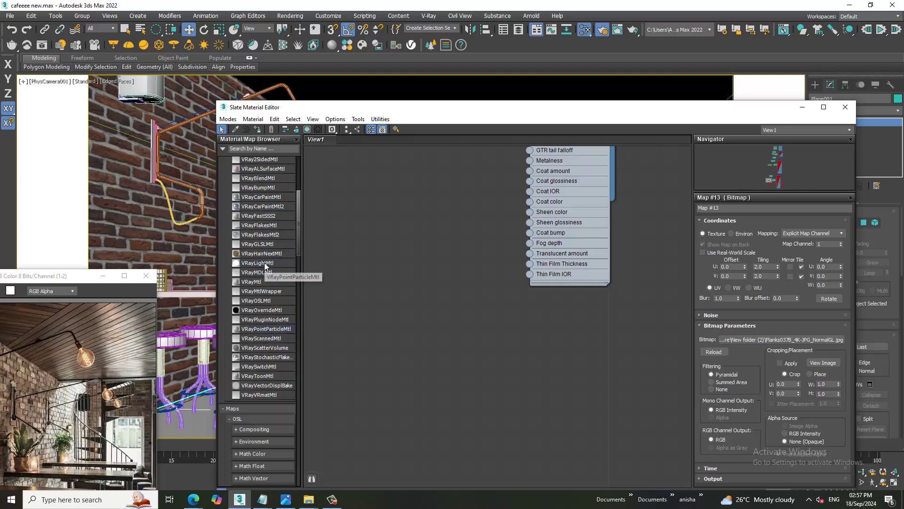
pyautogui.moveTo(262, 282); pyautogui.dragTo(556, 346)
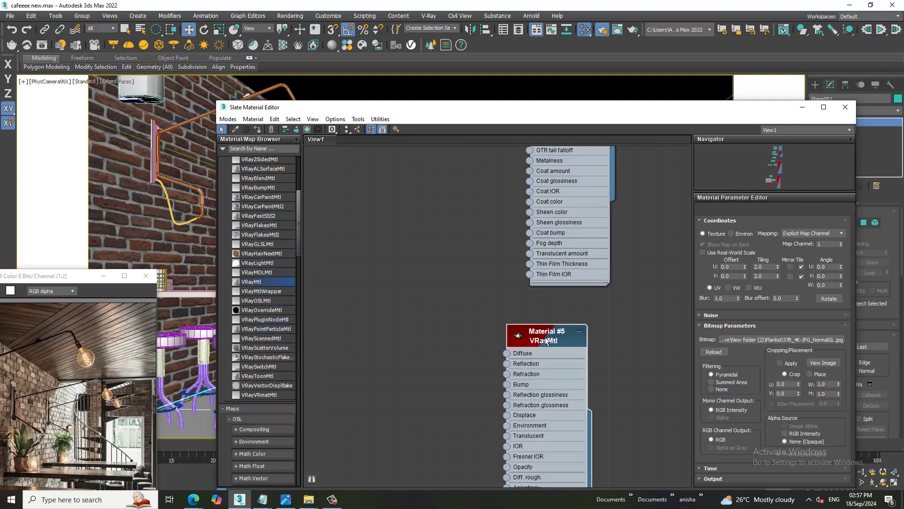
pyautogui.doubleClick(545, 343)
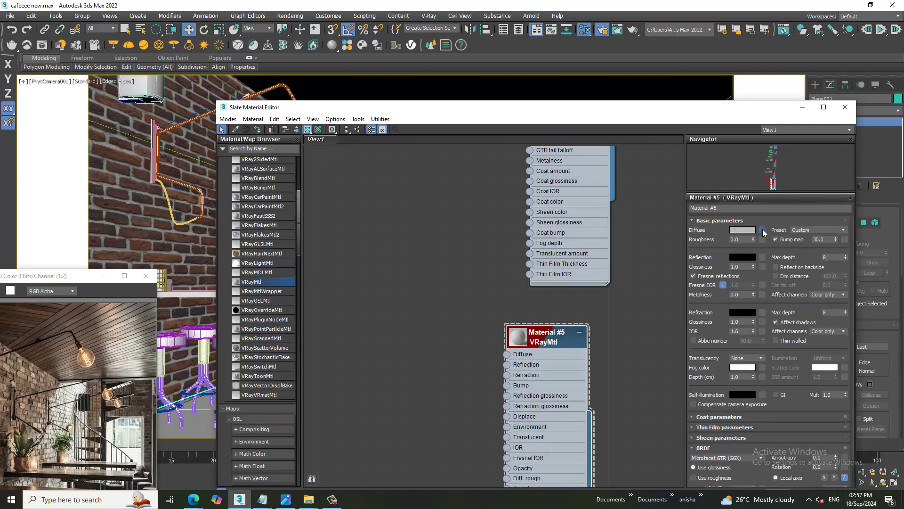
# Load PavingStones126B_4K-JPG_Color.jpg as a Bitmap in Material #5's Diffuse slot.
pyautogui.click(762, 230)
pyautogui.doubleClick(544, 327)
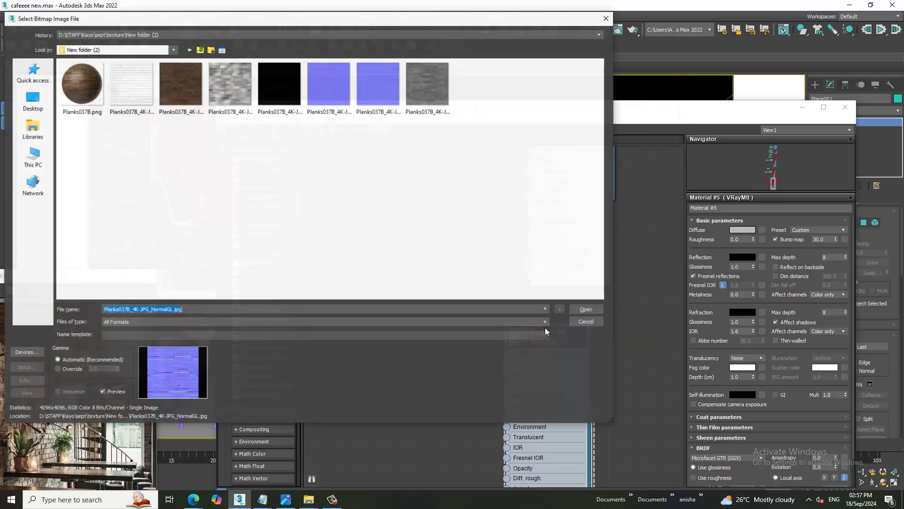
pyautogui.click(200, 51)
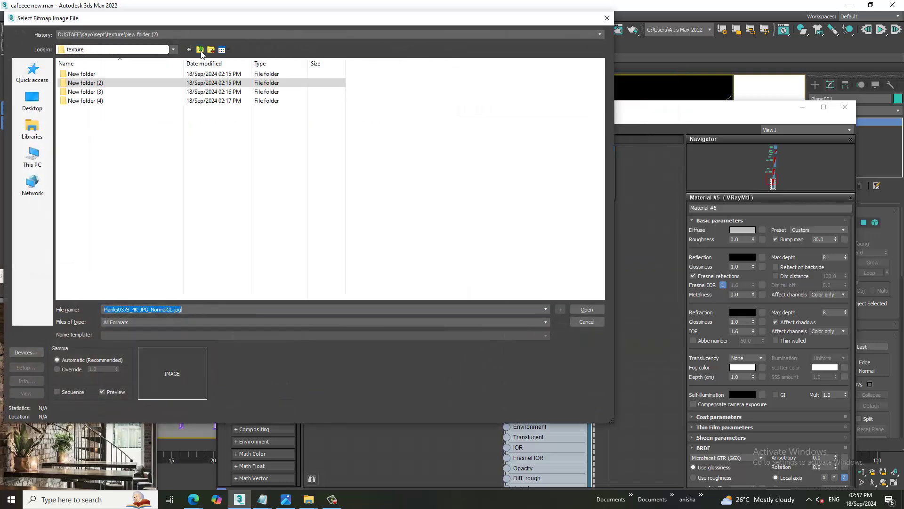
pyautogui.press('Down')
pyautogui.press('Return')
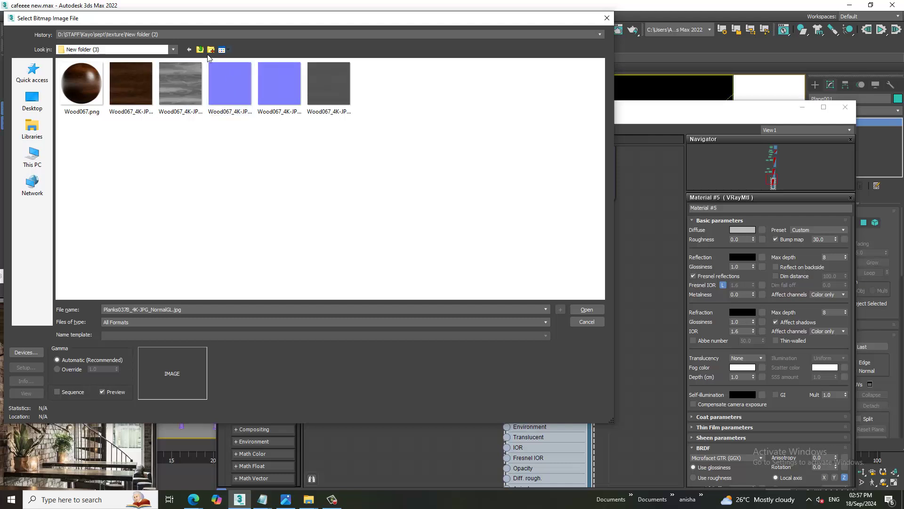
pyautogui.click(200, 49)
pyautogui.doubleClick(114, 102)
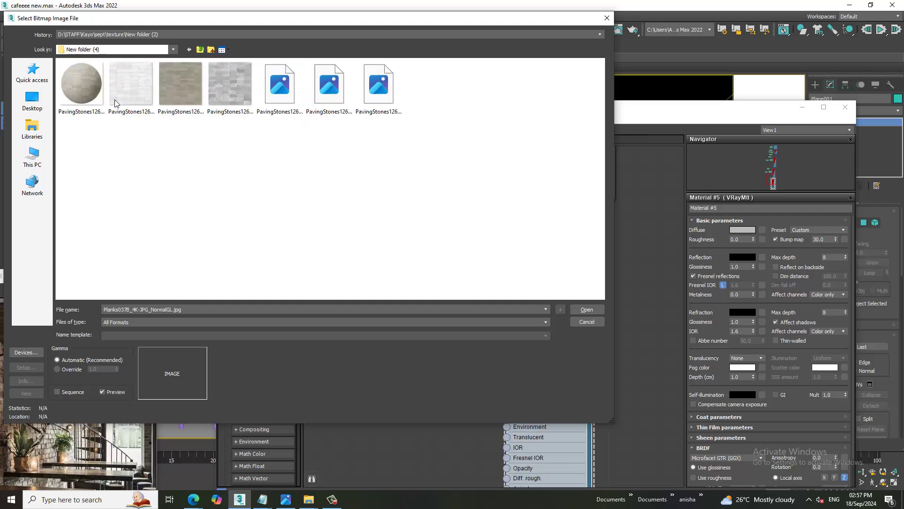
pyautogui.click(172, 91)
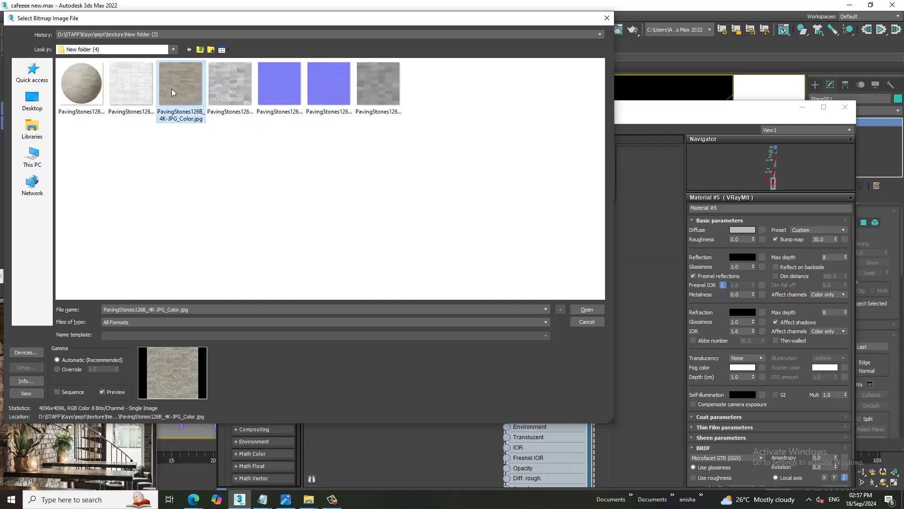
pyautogui.doubleClick(172, 89)
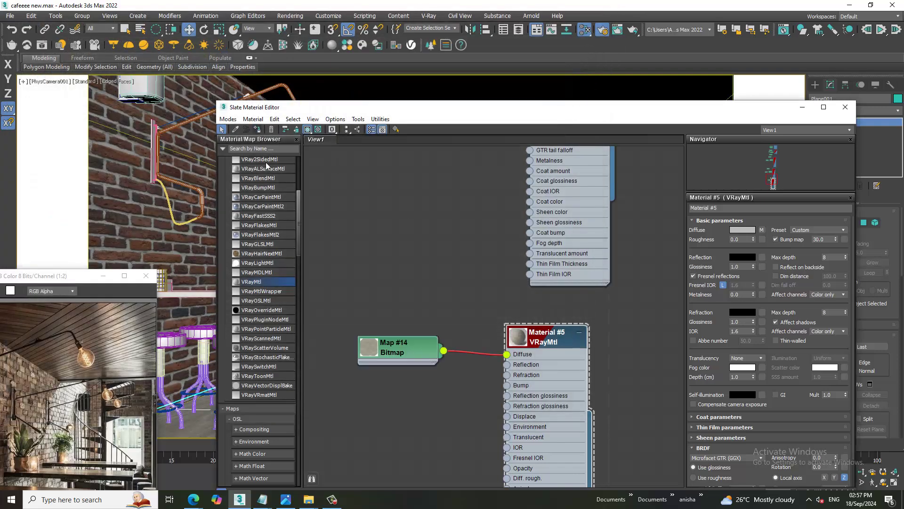
# Hide the material editor and isolate the floor plane in the Perspective view.
pyautogui.click(802, 107)
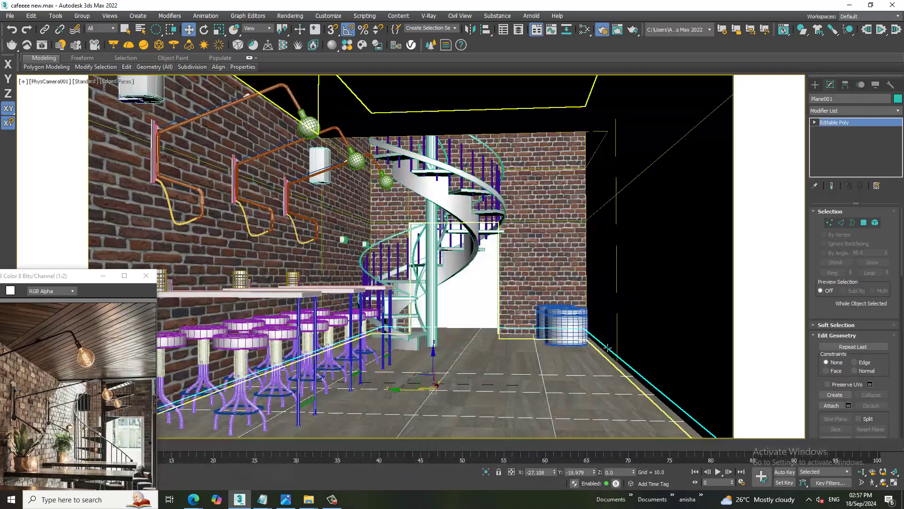
pyautogui.press('p')
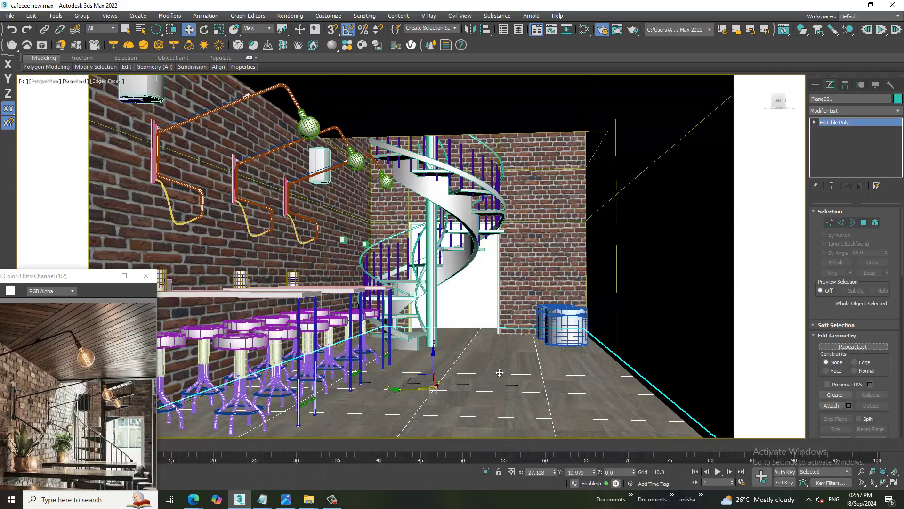
pyautogui.scroll(-10, 500, 353)
pyautogui.keyDown('alt'); pyautogui.moveTo(523, 365); pyautogui.dragTo(514, 359, button='middle'); pyautogui.keyUp('alt')
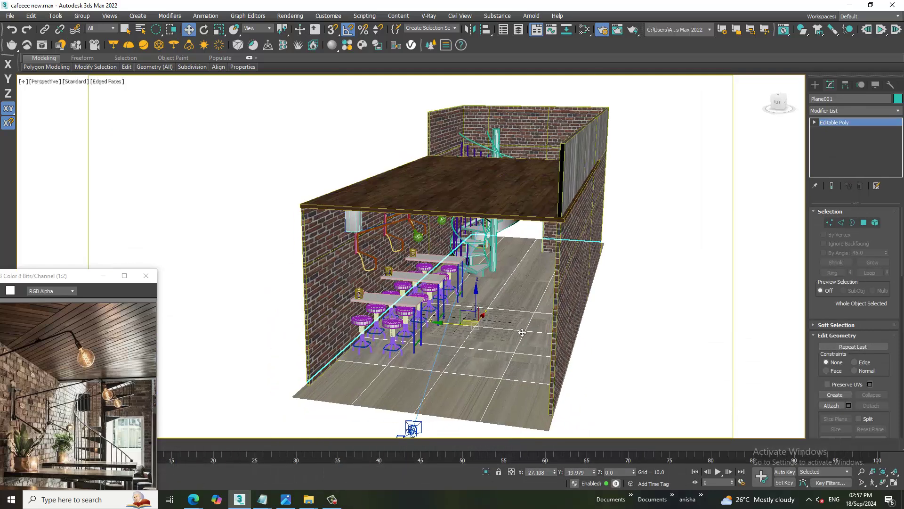
pyautogui.hotkey('alt', 'q')
pyautogui.scroll(2, 548, 301)
pyautogui.scroll(3, 541, 299)
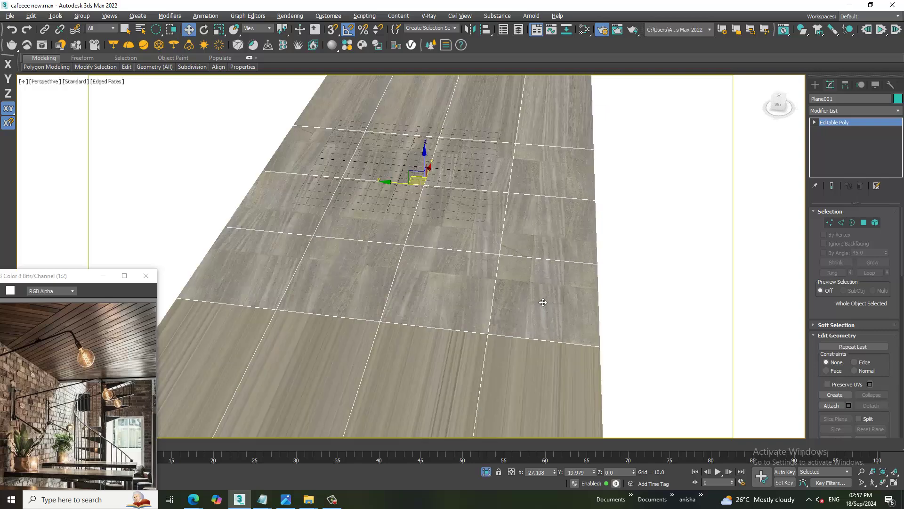
# Add a UVW Map modifier to the floor with Box mapping and width 390.493.
pyautogui.click(864, 114)
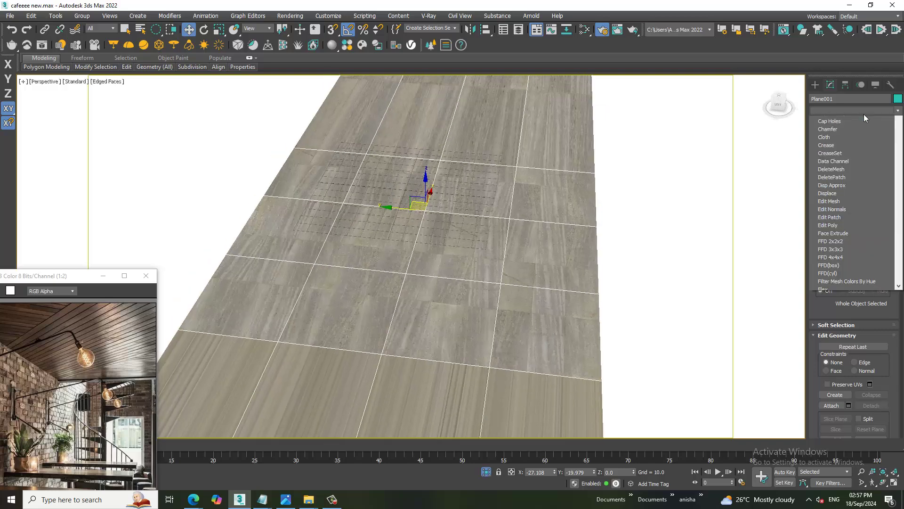
pyautogui.press('u')
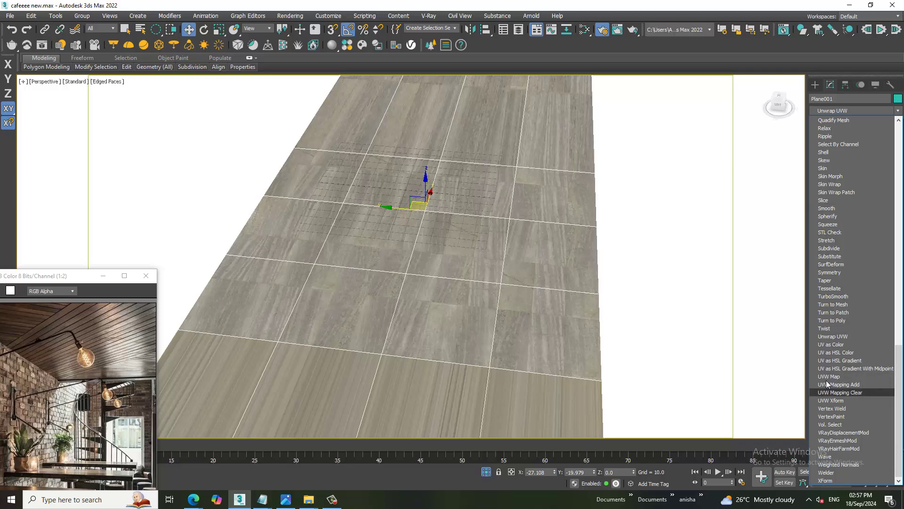
pyautogui.click(828, 376)
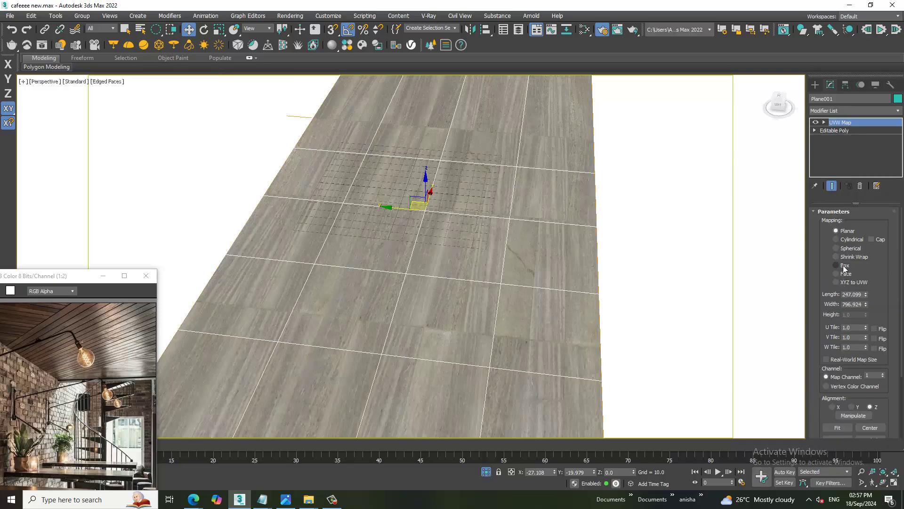
pyautogui.click(837, 265)
pyautogui.moveTo(868, 305); pyautogui.dragTo(873, 331)
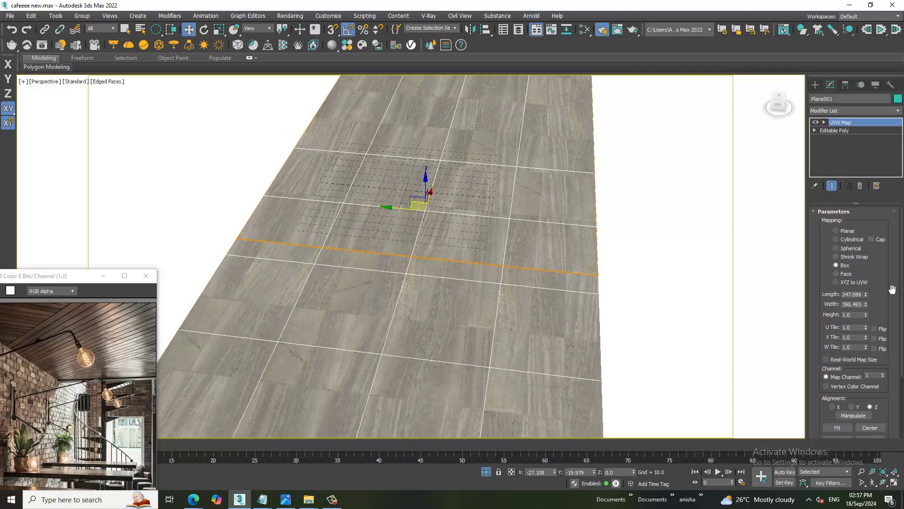
# Reopen the Slate editor and add a VRayBump2Normal node for the floor material's Bump.
pyautogui.press('m')
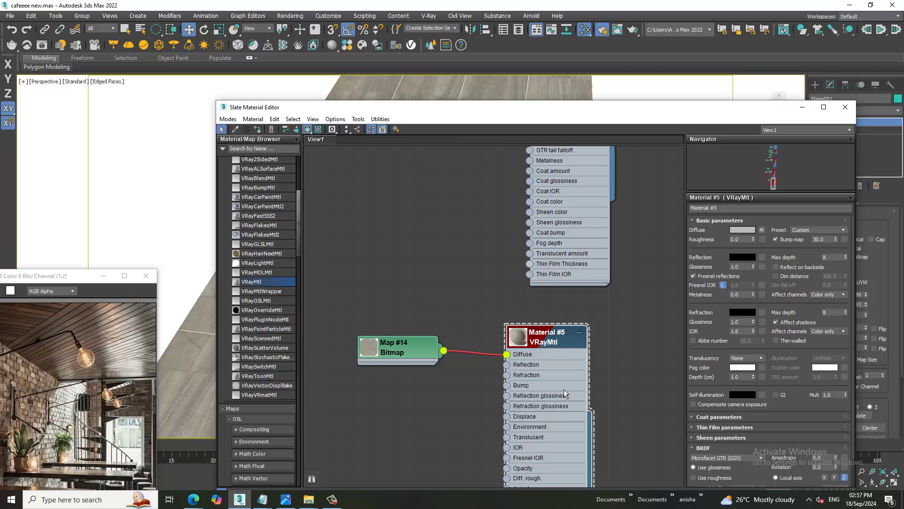
pyautogui.moveTo(564, 393); pyautogui.dragTo(584, 299, button='middle')
pyautogui.scroll(-5, 270, 390)
pyautogui.scroll(-5, 270, 390)
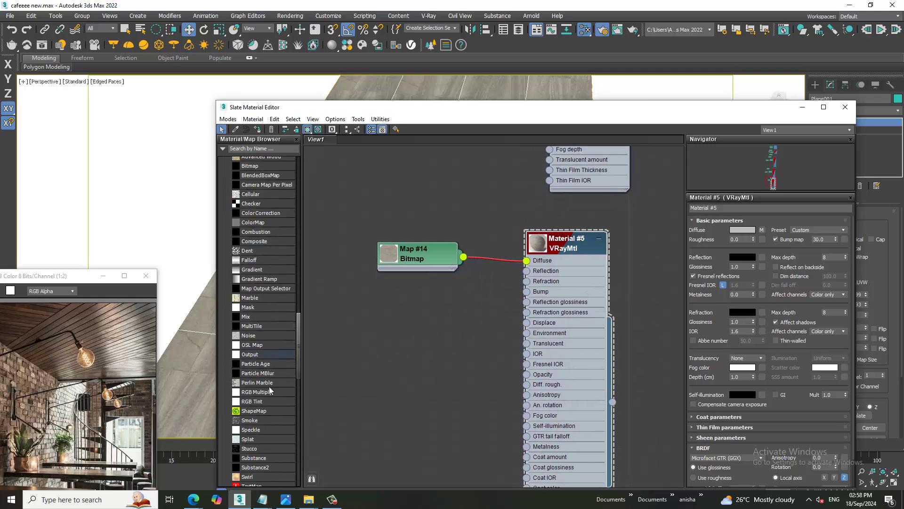
pyautogui.scroll(-3, 270, 390)
pyautogui.scroll(-3, 271, 400)
pyautogui.scroll(-2, 271, 446)
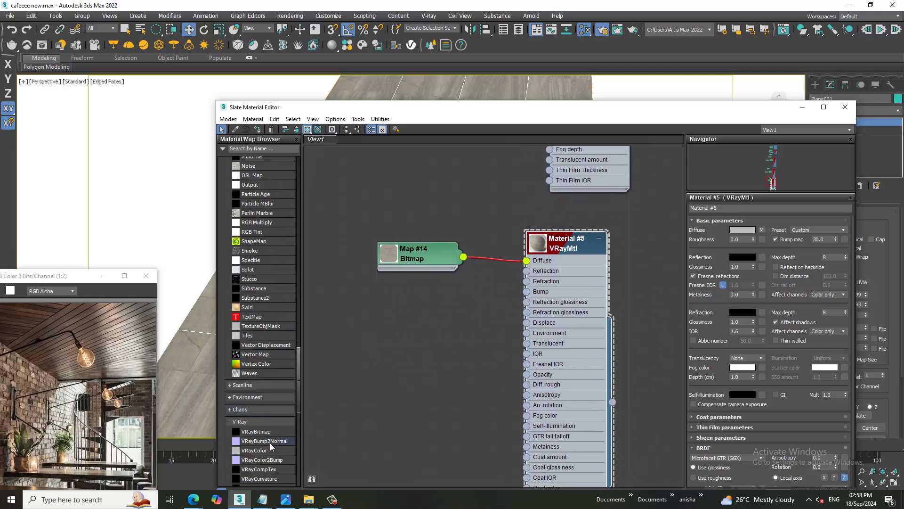
pyautogui.click(269, 443)
pyautogui.moveTo(431, 347); pyautogui.dragTo(527, 290)
# Set Material #5's reflection colour to grey 65.
pyautogui.click(556, 242)
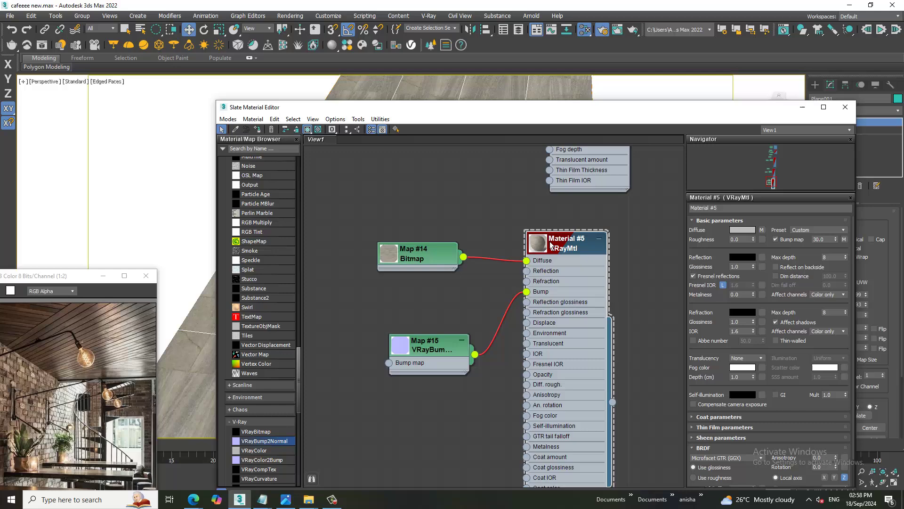
pyautogui.click(732, 258)
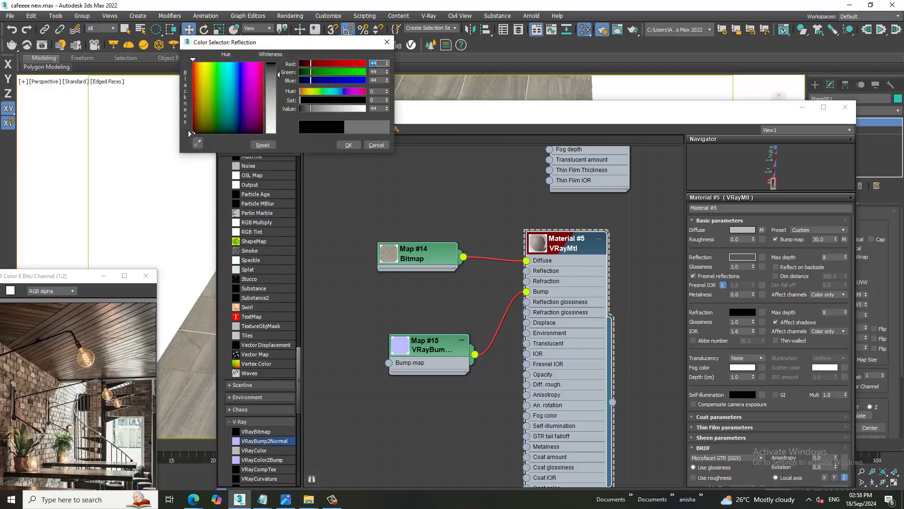
pyautogui.moveTo(280, 68); pyautogui.dragTo(280, 81)
pyautogui.click(350, 146)
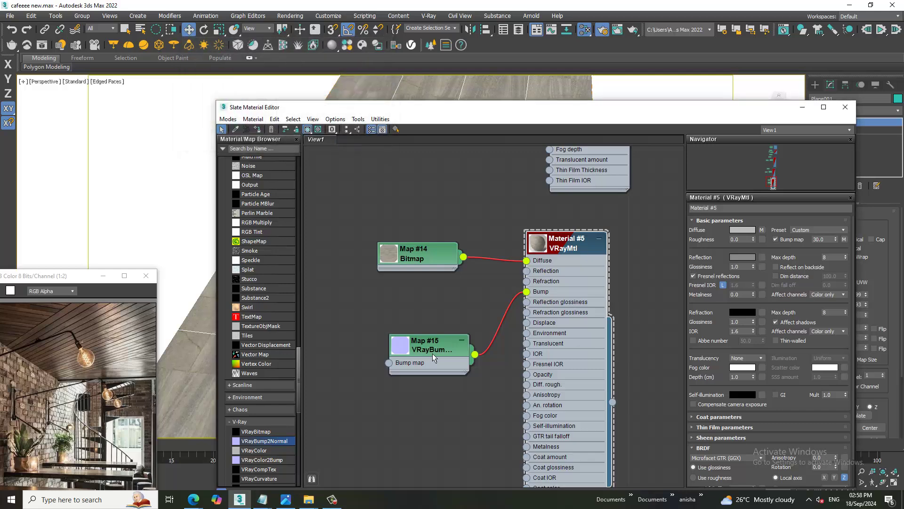
# Load the PavingStones NormalGL bitmap as the VRayBump2Normal's bump map, then review Material #5.
pyautogui.click(434, 355)
pyautogui.click(814, 231)
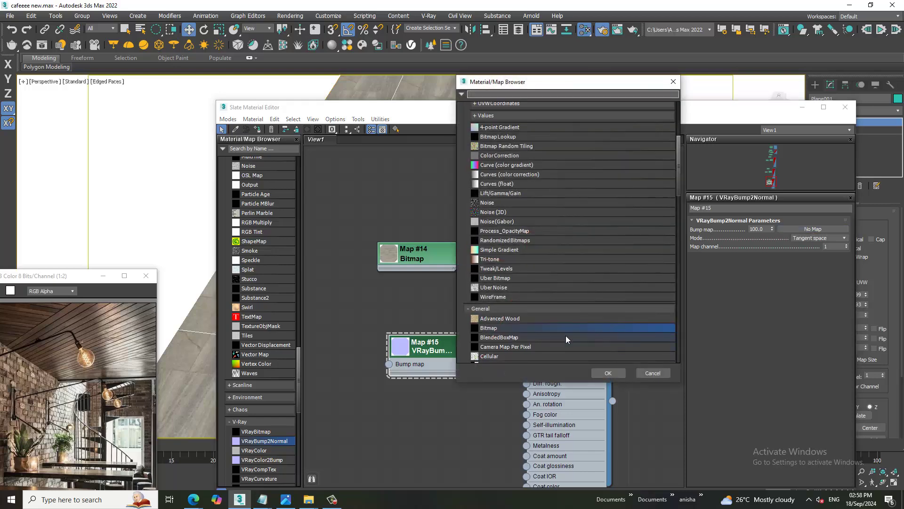
pyautogui.doubleClick(562, 327)
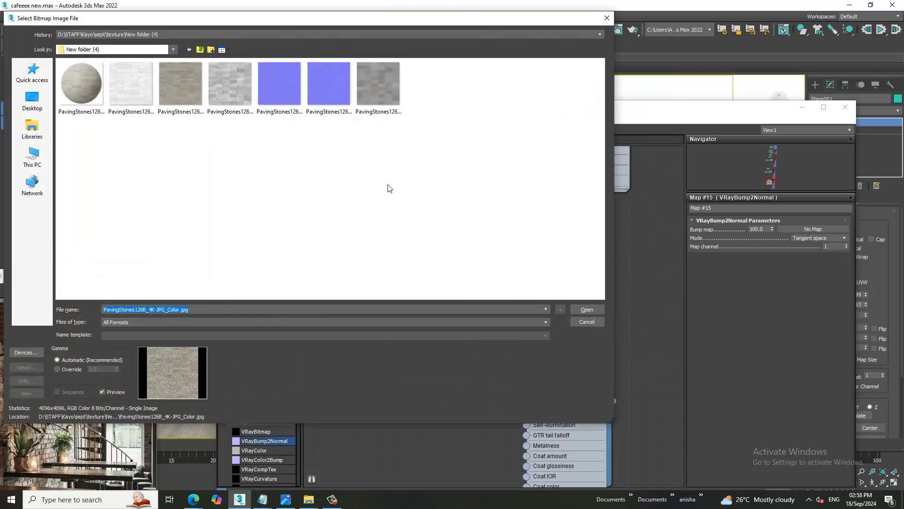
pyautogui.click(338, 88)
pyautogui.doubleClick(338, 88)
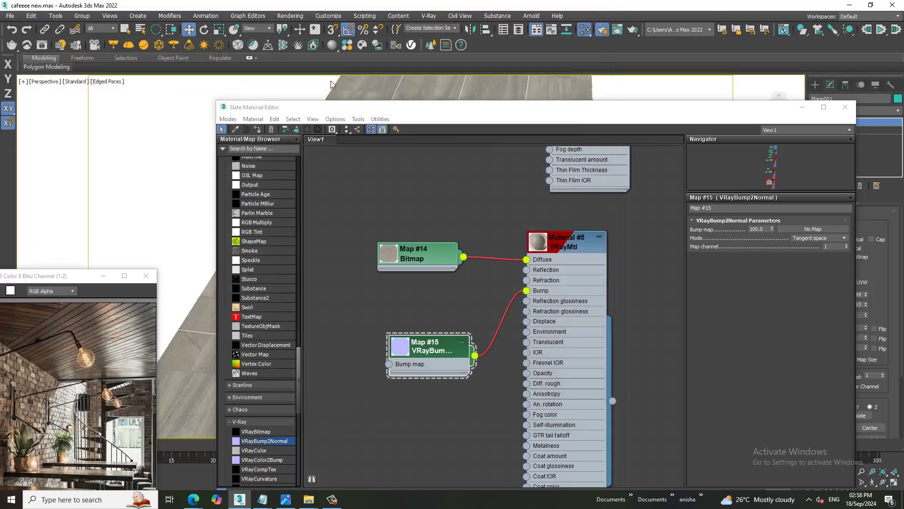
pyautogui.doubleClick(561, 246)
pyautogui.doubleClick(453, 257)
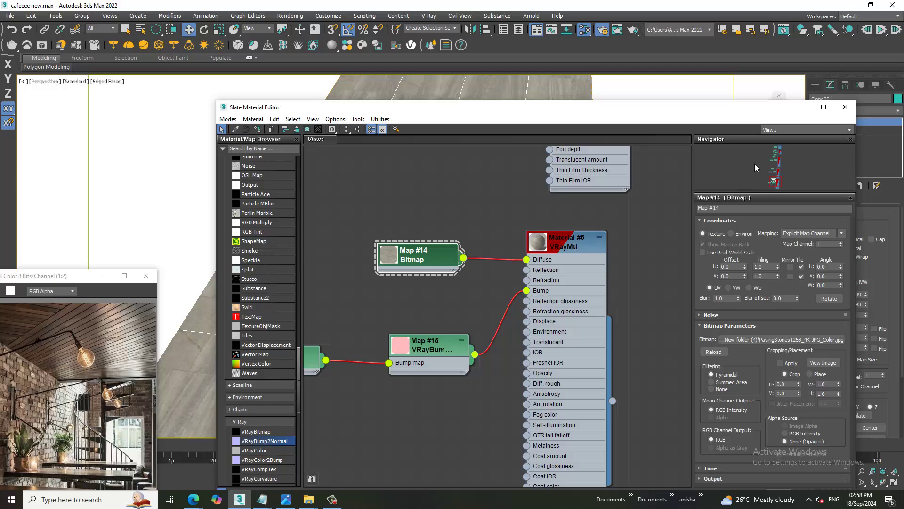
pyautogui.click(802, 107)
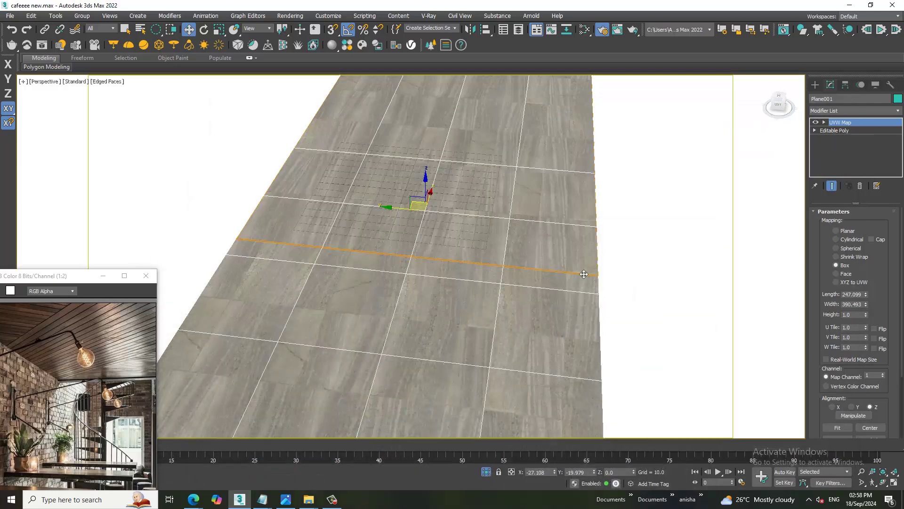
# End the floor isolation so the whole café shows, and view it through the camera.
pyautogui.moveTo(618, 290)
pyautogui.keyDown('alt'); pyautogui.mouseDown(button='middle')
pyautogui.moveTo(603, 246)
pyautogui.moveTo(624, 302)
pyautogui.moveTo(609, 288)
pyautogui.moveTo(696, 320)
pyautogui.mouseUp(button='middle'); pyautogui.keyUp('alt')
pyautogui.rightClick(695, 219)
pyautogui.click(713, 140)
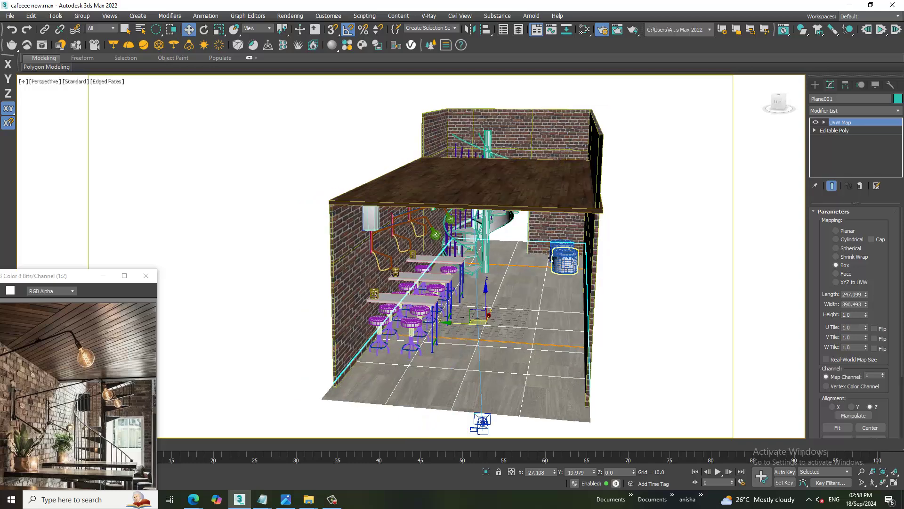
pyautogui.press('c')
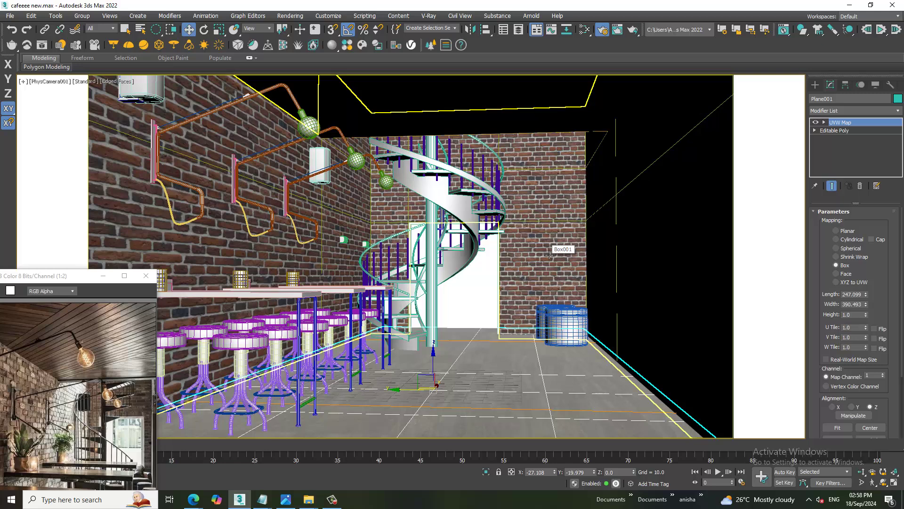
# Deselect the floor and orbit the Perspective view in close on the stools and stairs.
pyautogui.click(488, 296)
pyautogui.press('p')
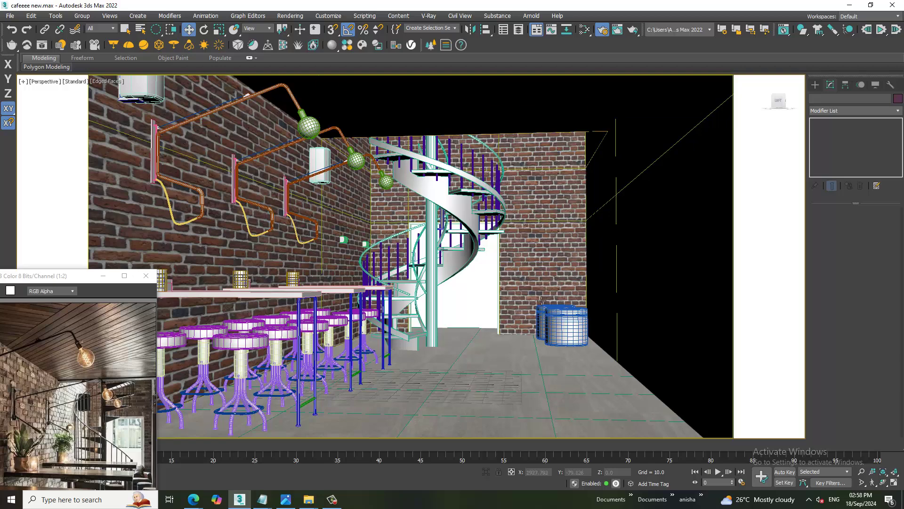
pyautogui.scroll(-10, 542, 300)
pyautogui.moveTo(541, 300)
pyautogui.keyDown('alt'); pyautogui.mouseDown(button='middle')
pyautogui.moveTo(567, 318)
pyautogui.moveTo(571, 268)
pyautogui.moveTo(524, 254)
pyautogui.moveTo(436, 285)
pyautogui.moveTo(426, 277)
pyautogui.mouseUp(button='middle'); pyautogui.keyUp('alt')
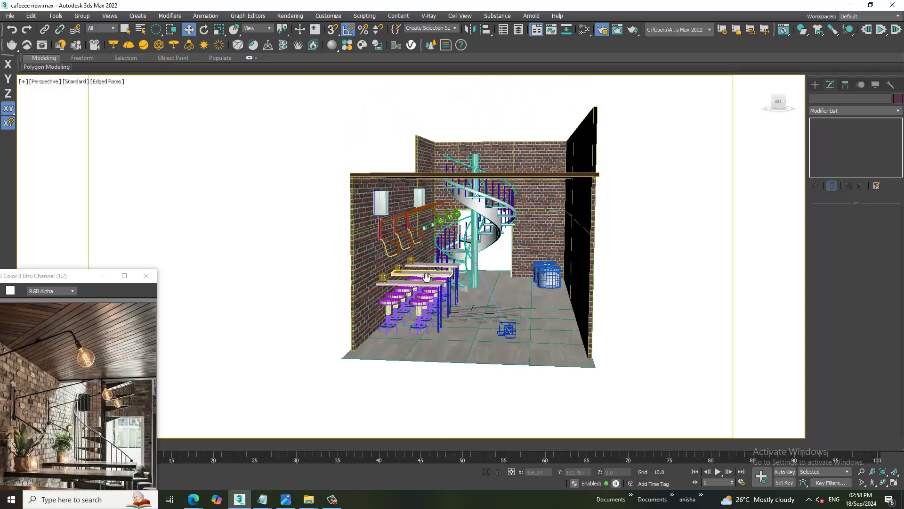
pyautogui.scroll(5, 426, 277)
pyautogui.moveTo(41, 277)
pyautogui.mouseDown()
pyautogui.moveTo(242, 118)
pyautogui.moveTo(159, 101)
pyautogui.mouseUp()
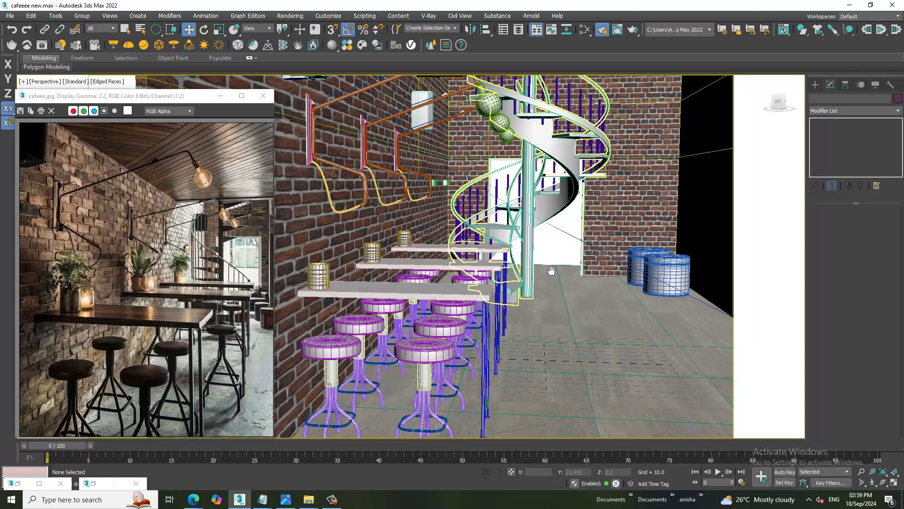
# Orbit to face the wall pipes and select the pipe group.
pyautogui.moveTo(479, 222)
pyautogui.keyDown('alt'); pyautogui.mouseDown(button='middle')
pyautogui.moveTo(440, 220)
pyautogui.moveTo(504, 268)
pyautogui.mouseUp(button='middle'); pyautogui.keyUp('alt')
pyautogui.scroll(5, 440, 220)
pyautogui.click(441, 221)
pyautogui.scroll(-2, 505, 268)
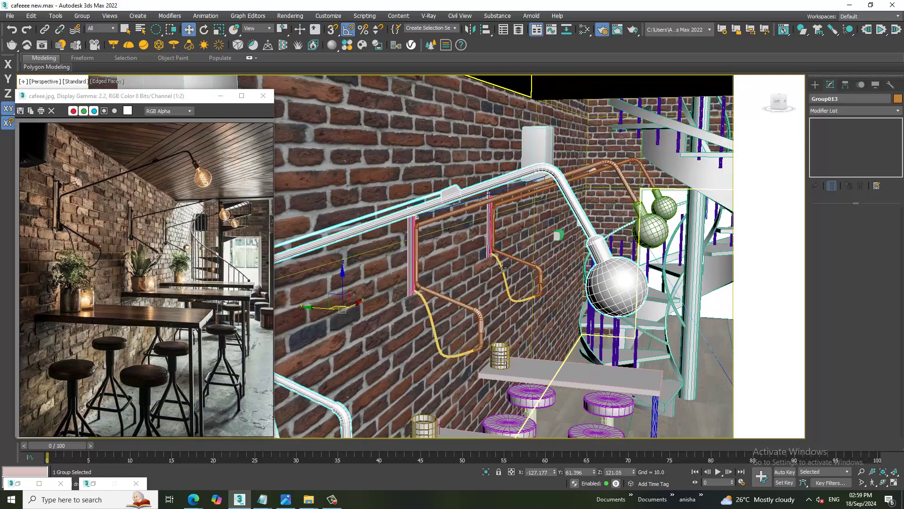
pyautogui.scroll(-5, 513, 268)
pyautogui.scroll(2, 522, 270)
pyautogui.scroll(2, 527, 272)
pyautogui.scroll(3, 526, 272)
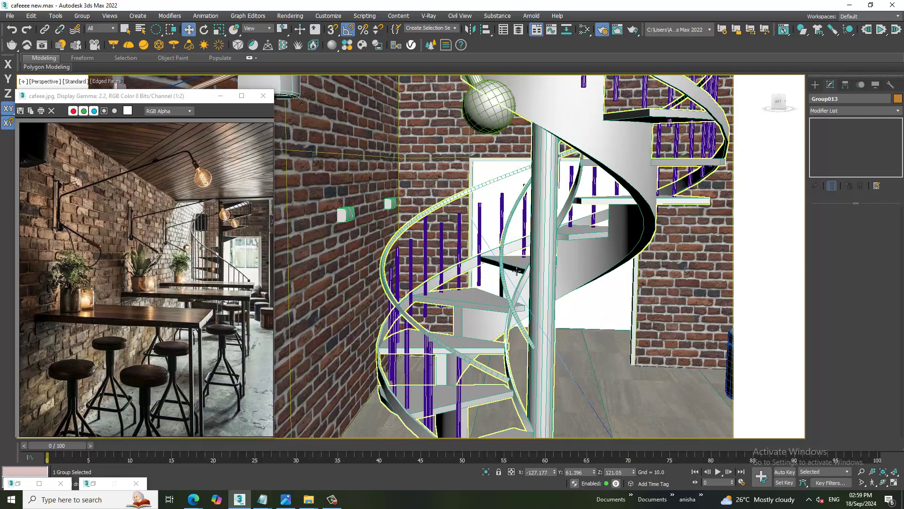
pyautogui.scroll(-4, 527, 272)
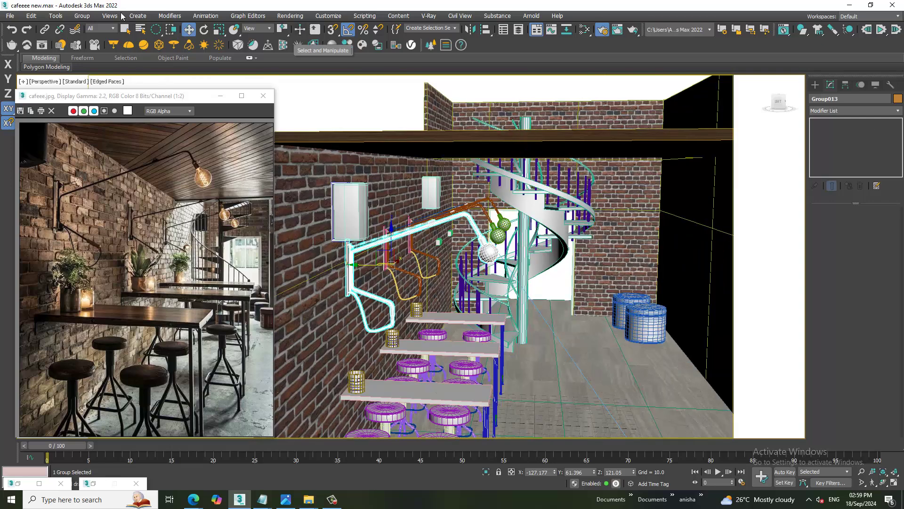
# Ungroup the wall pipes into separate objects and select the single pipe Line004.
pyautogui.click(79, 17)
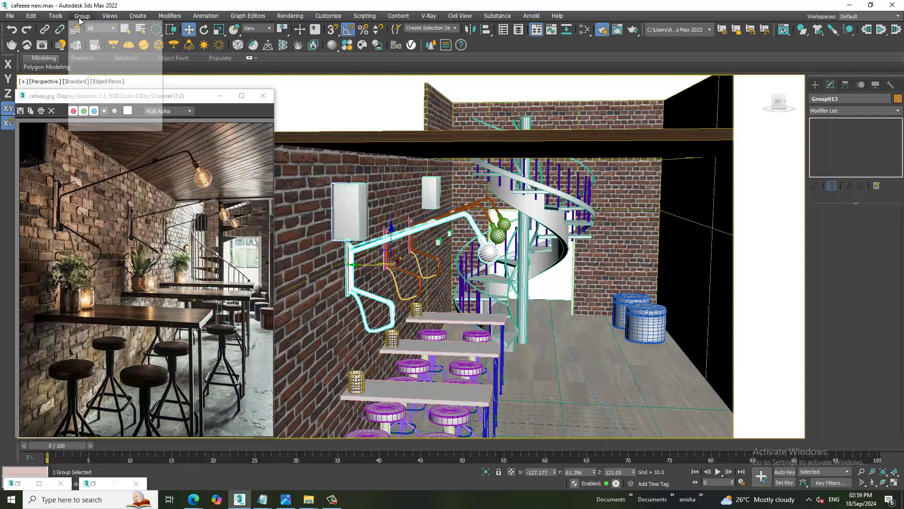
pyautogui.click(100, 43)
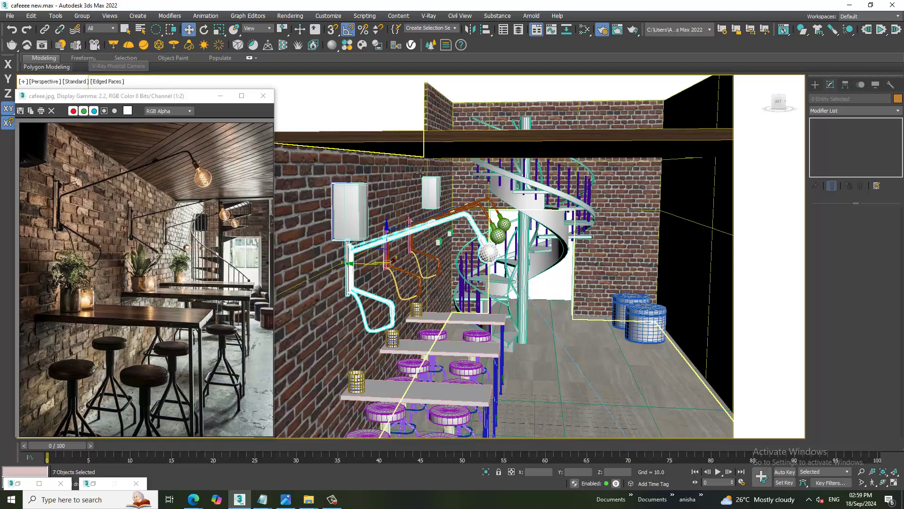
pyautogui.click(368, 104)
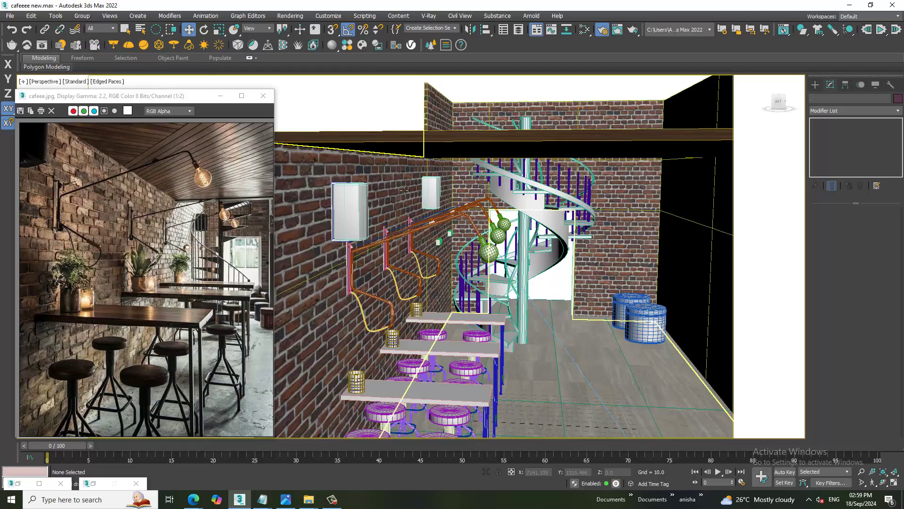
pyautogui.click(405, 238)
pyautogui.moveTo(405, 238)
pyautogui.keyDown('alt'); pyautogui.mouseDown(button='middle')
pyautogui.moveTo(504, 237)
pyautogui.moveTo(424, 264)
pyautogui.mouseUp(button='middle'); pyautogui.keyUp('alt')
pyautogui.scroll(3, 503, 238)
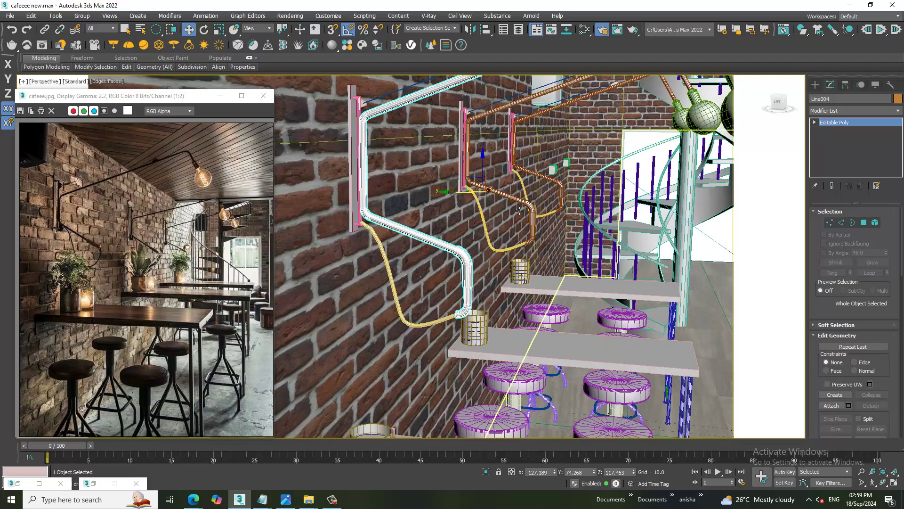
# Add a new VRayMtl to the Slate graph and name it metal.
pyautogui.press('m')
pyautogui.moveTo(546, 395); pyautogui.dragTo(546, 295, button='middle')
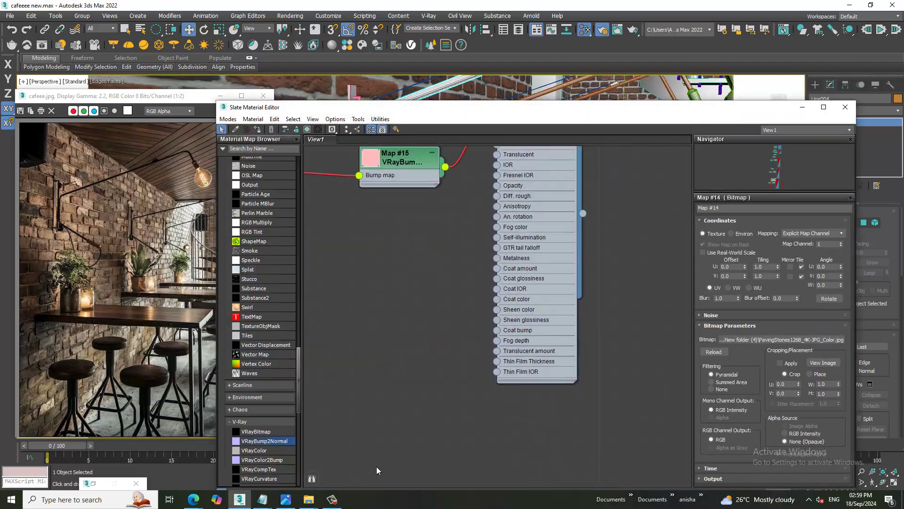
pyautogui.moveTo(518, 377); pyautogui.dragTo(470, 157, button='middle')
pyautogui.scroll(10, 279, 346)
pyautogui.scroll(2, 279, 346)
pyautogui.scroll(8, 280, 346)
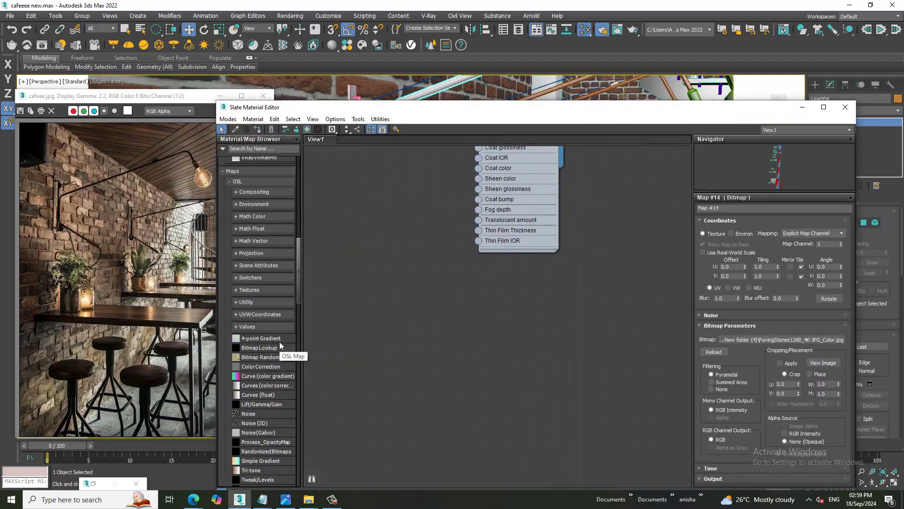
pyautogui.scroll(10, 280, 345)
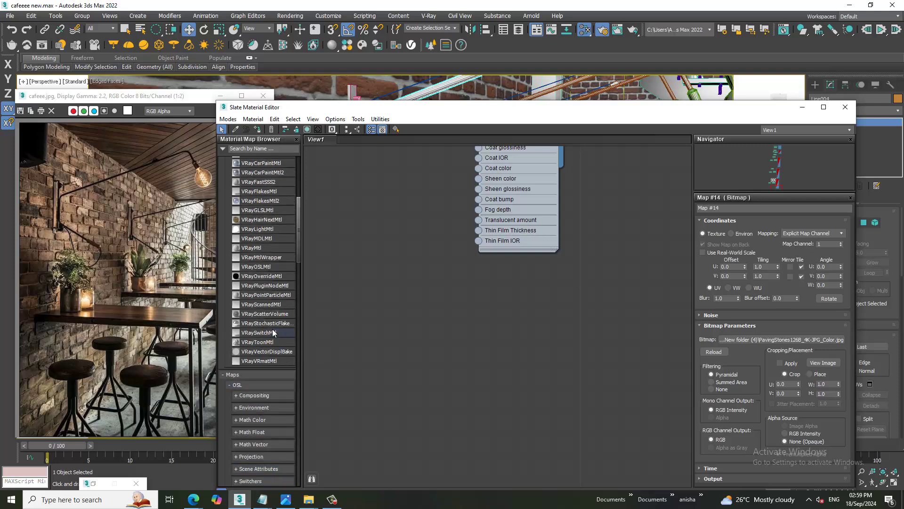
pyautogui.scroll(7, 280, 345)
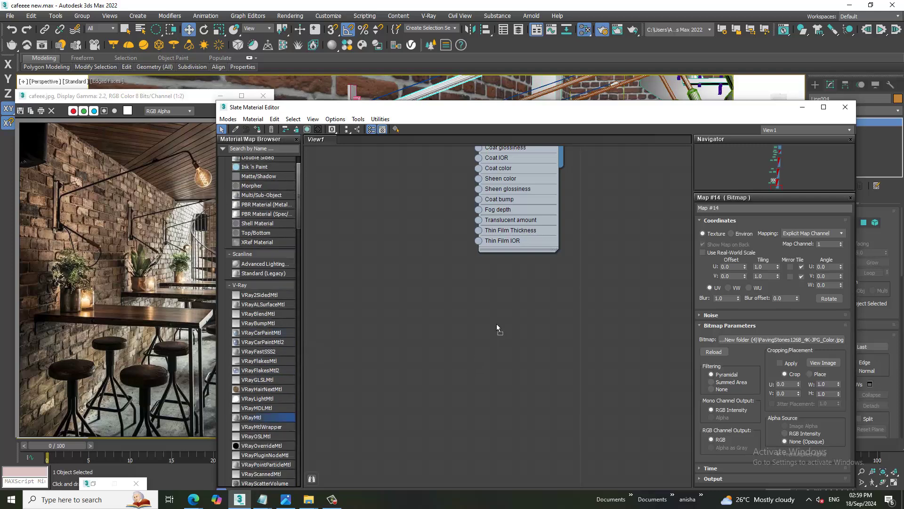
pyautogui.moveTo(257, 418); pyautogui.dragTo(499, 325)
pyautogui.click(743, 212)
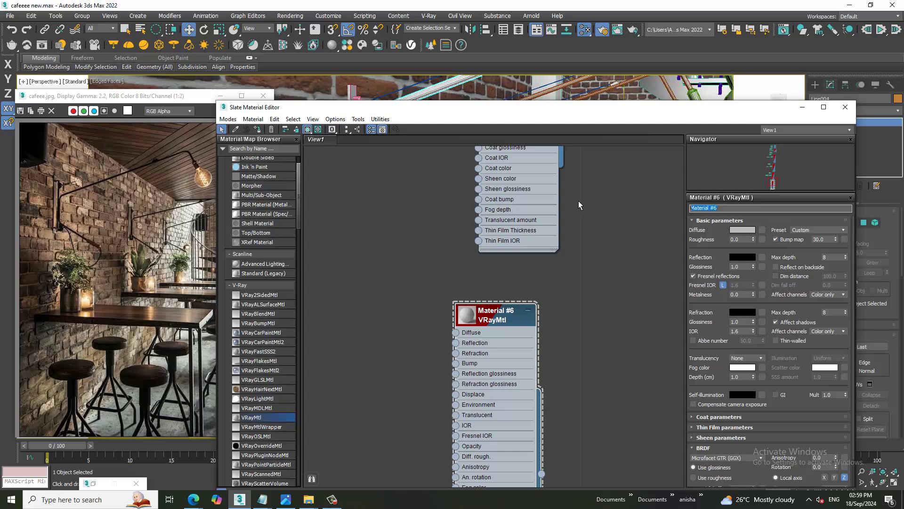
pyautogui.write('metal')
# Set the metal material's diffuse colour to black and enlarge its preview sphere.
pyautogui.click(741, 229)
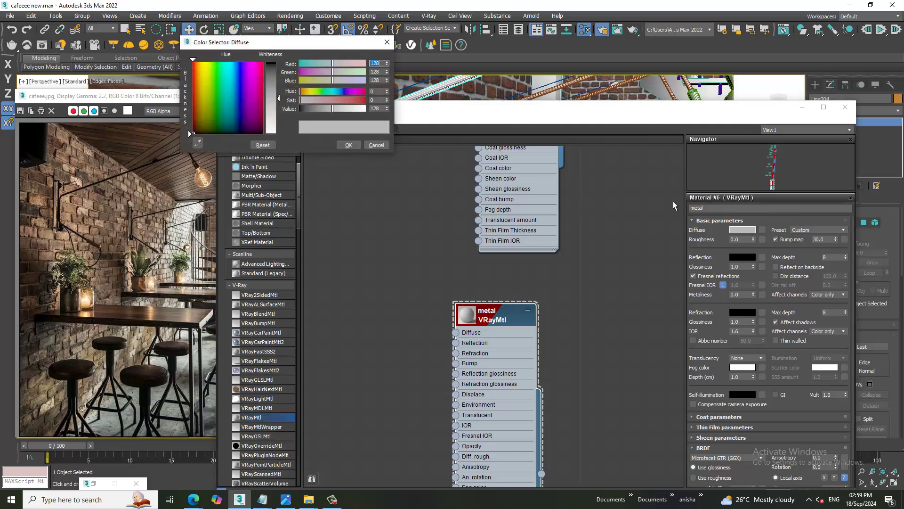
pyautogui.moveTo(270, 91); pyautogui.dragTo(271, 63)
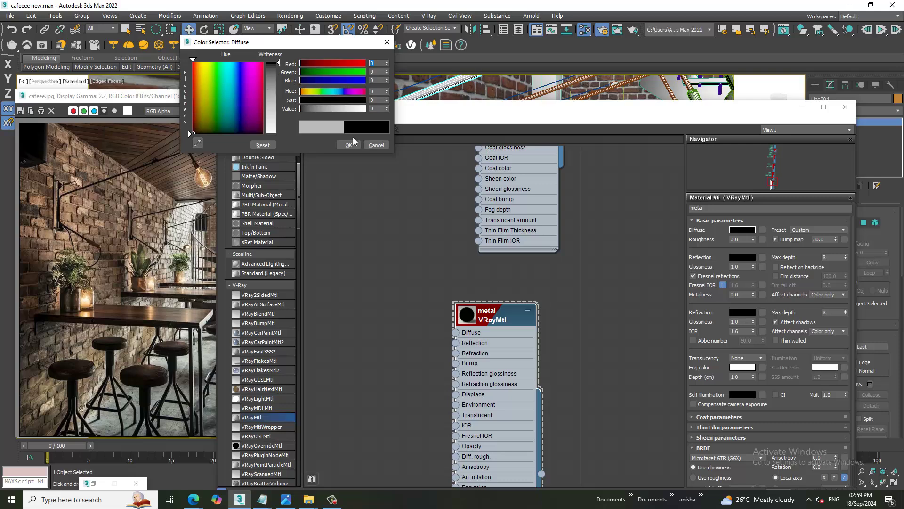
pyautogui.click(348, 145)
pyautogui.scroll(1, 466, 318)
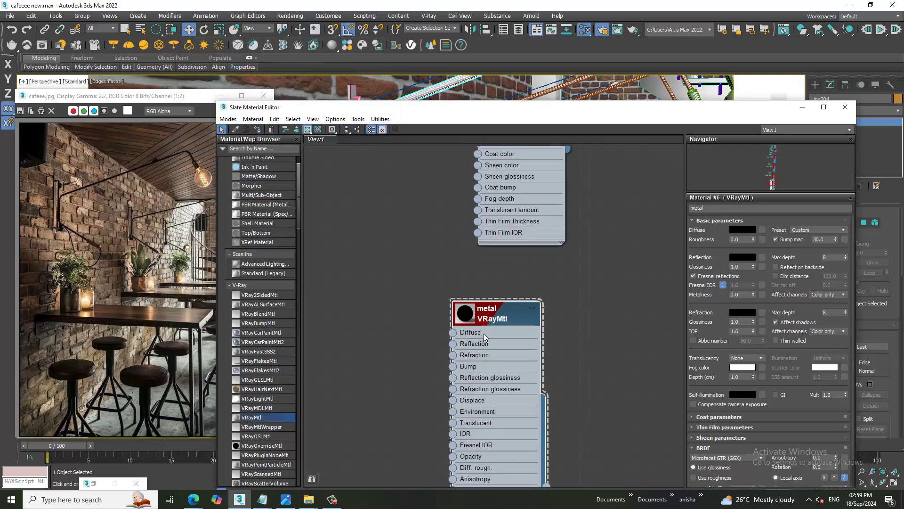
pyautogui.scroll(1, 467, 318)
pyautogui.doubleClick(466, 316)
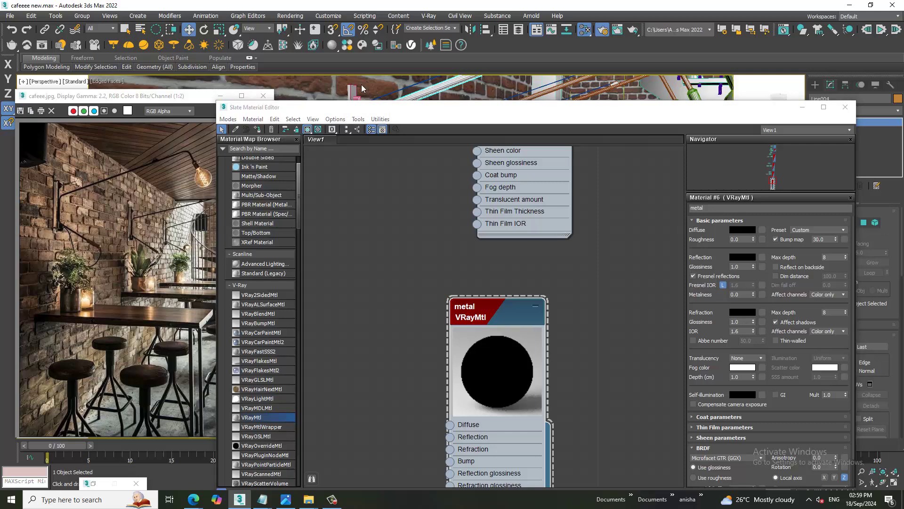
# Give metal a near-white reflection, glossiness 0.68, and an unlocked Fresnel IOR raised to 2.0.
pyautogui.click(738, 257)
pyautogui.moveTo(271, 64); pyautogui.dragTo(271, 136)
pyautogui.press('Return')
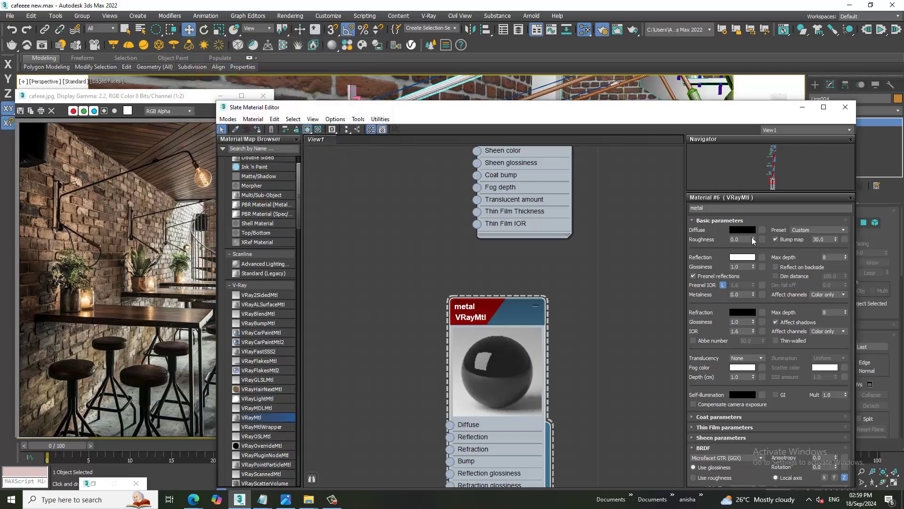
pyautogui.moveTo(753, 267); pyautogui.dragTo(754, 285)
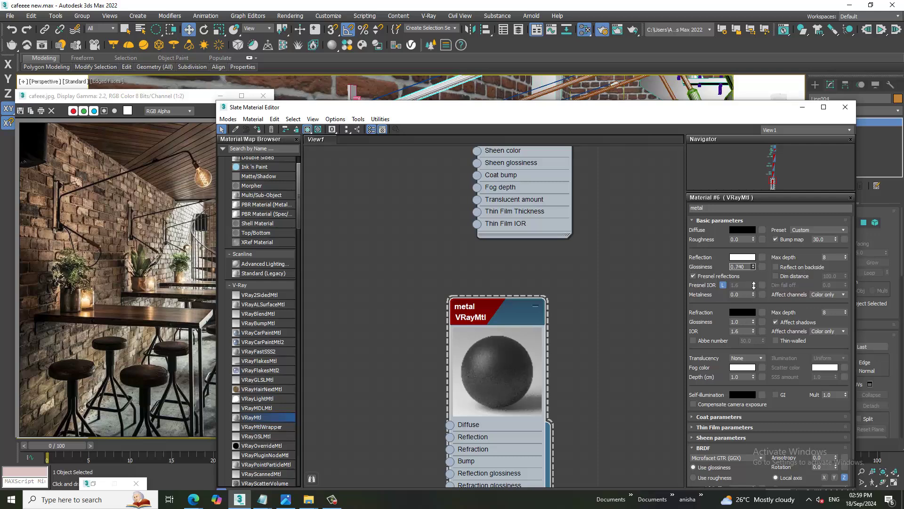
pyautogui.click(722, 285)
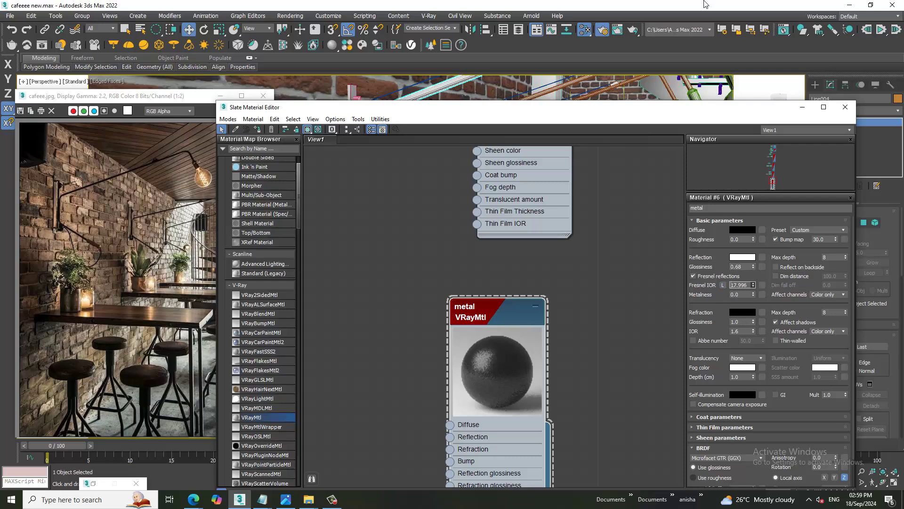
pyautogui.moveTo(705, 5); pyautogui.dragTo(699, 244)
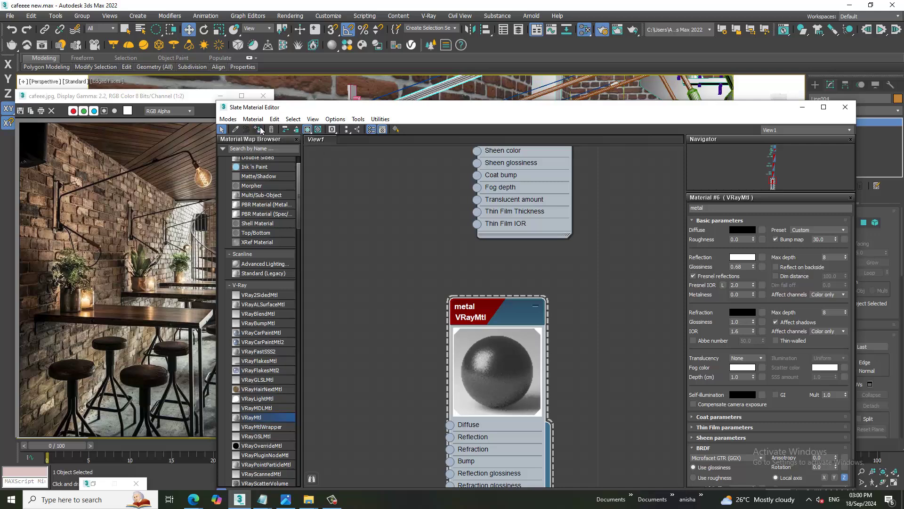
# Hide the material editor, frame the room, and switch the viewport to Default Shading.
pyautogui.click(802, 108)
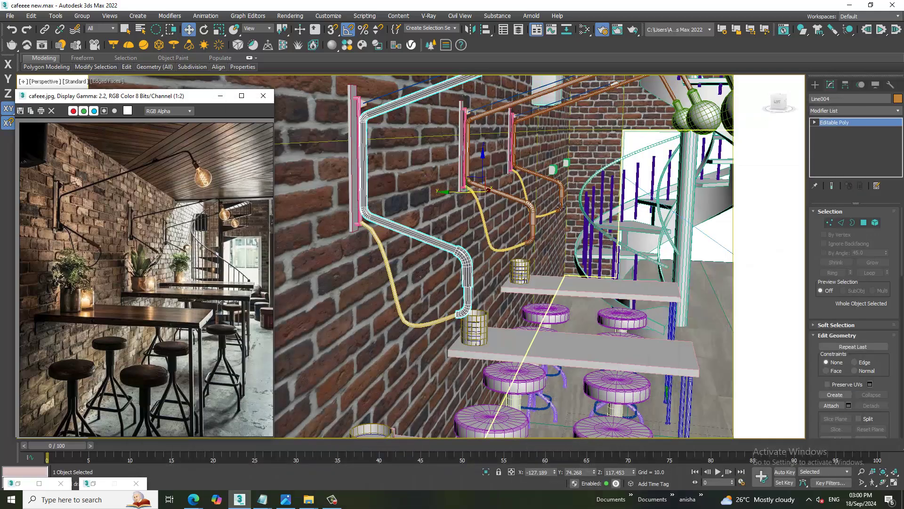
pyautogui.keyDown('alt'); pyautogui.moveTo(561, 207); pyautogui.dragTo(502, 211, button='middle'); pyautogui.keyUp('alt')
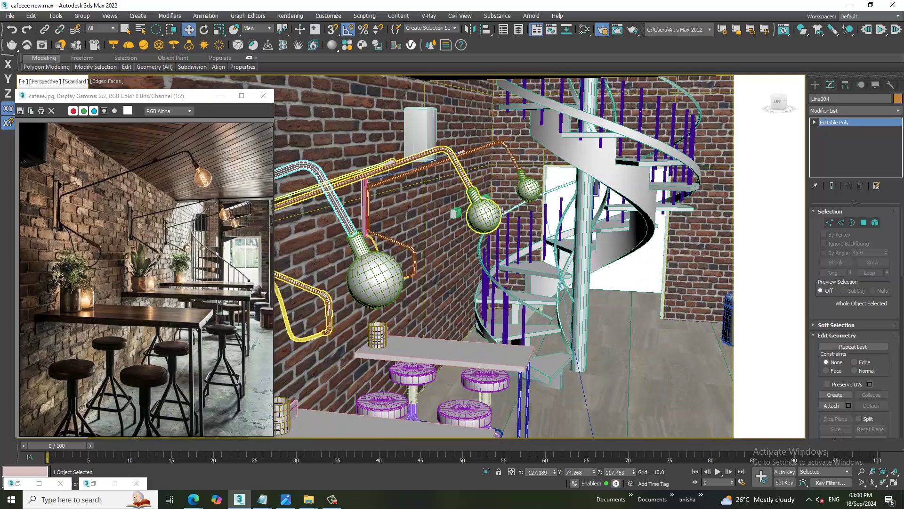
pyautogui.scroll(-10, 502, 211)
pyautogui.hotkey('ctrl', 'd')
pyautogui.scroll(10, 414, 222)
pyautogui.press('F4')
pyautogui.scroll(3, 414, 222)
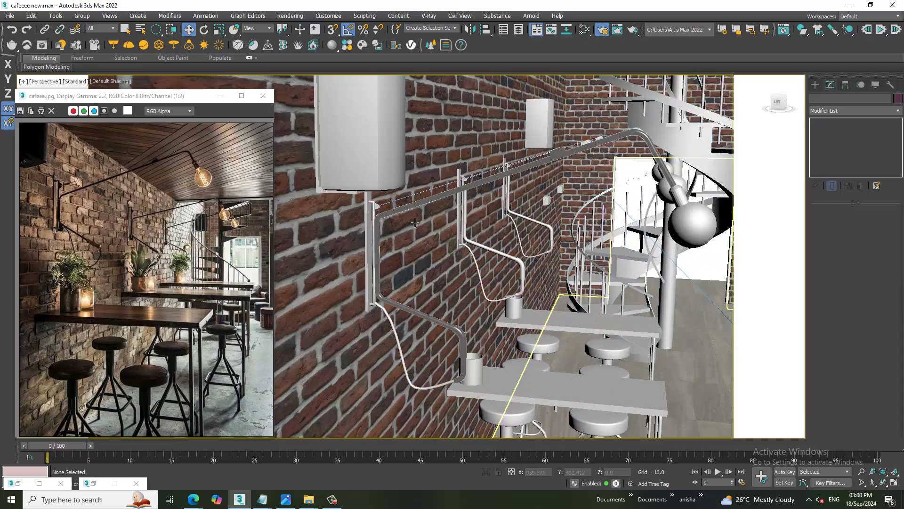
pyautogui.scroll(3, 414, 222)
pyautogui.scroll(3, 423, 210)
# Select the wall rail Line004 and render the current view.
pyautogui.click(430, 202)
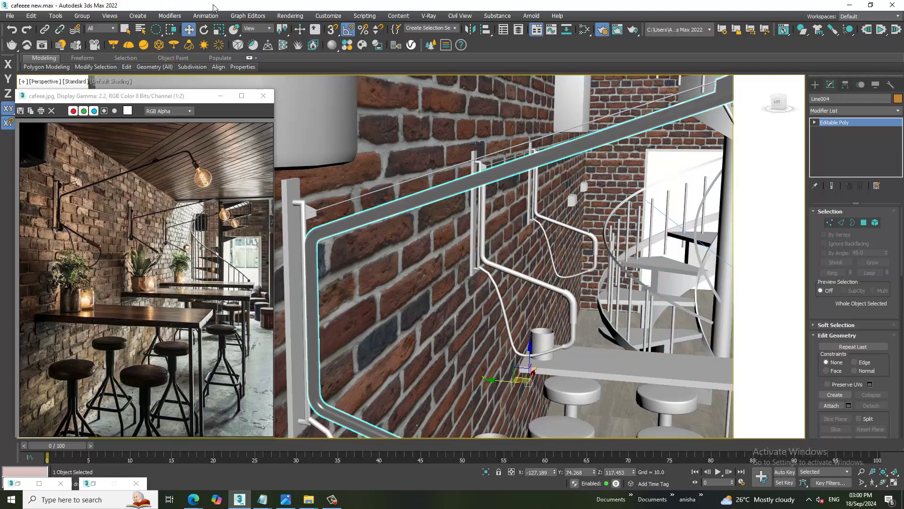
pyautogui.click(290, 16)
pyautogui.click(303, 31)
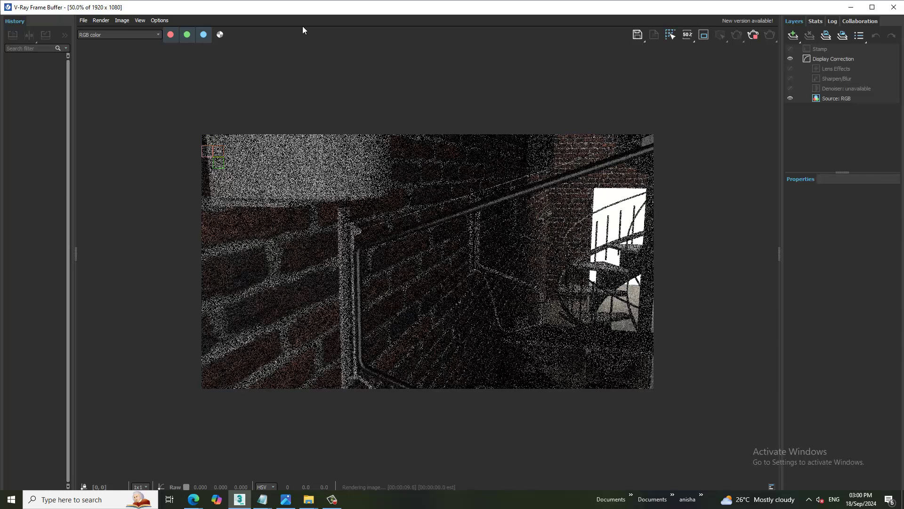
# Close the render and select the vertical post, top cable, other rail piece and bottom rail together.
pyautogui.click(893, 7)
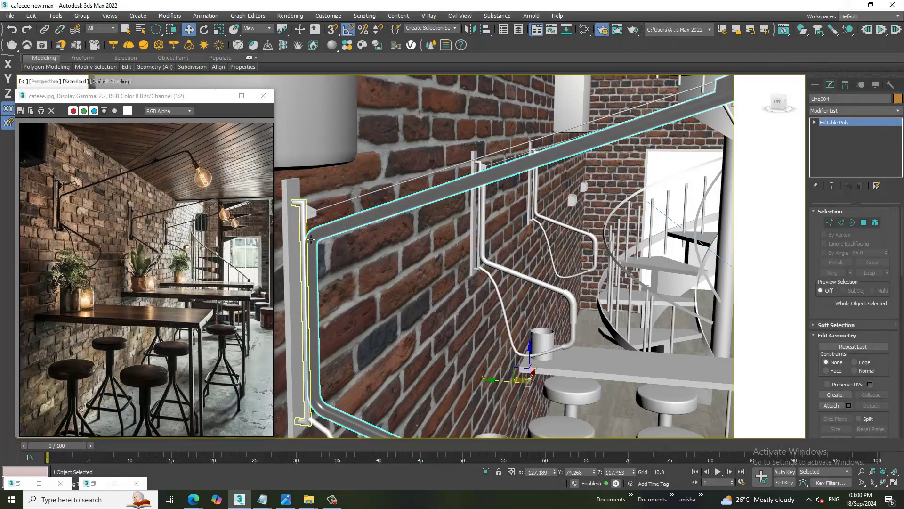
pyautogui.click(311, 217)
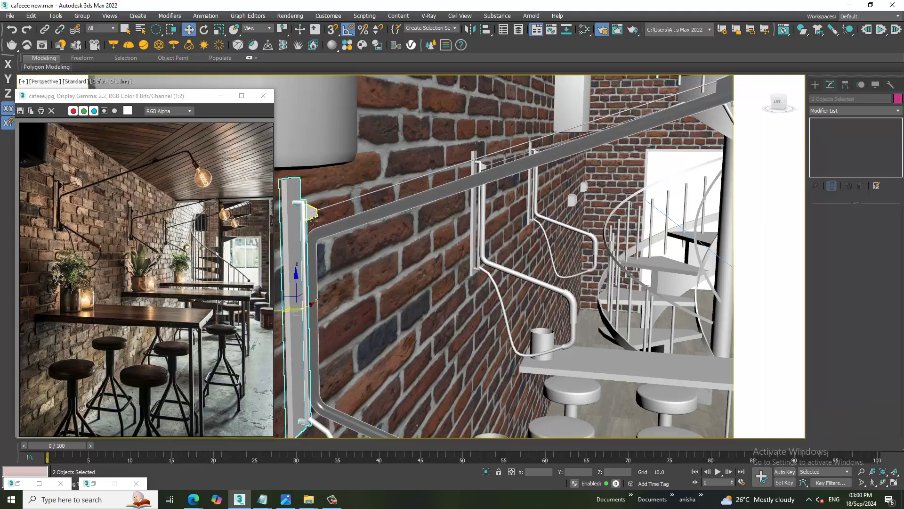
pyautogui.keyDown('ctrl'); pyautogui.click(325, 214); pyautogui.keyUp('ctrl')
pyautogui.keyDown('ctrl'); pyautogui.click(333, 211); pyautogui.keyUp('ctrl')
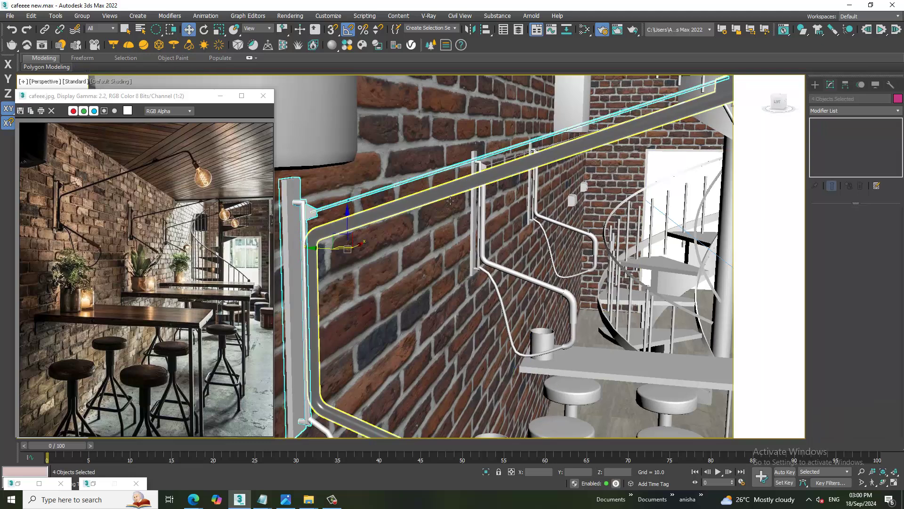
pyautogui.keyDown('ctrl'); pyautogui.click(322, 432); pyautogui.keyUp('ctrl')
pyautogui.scroll(-5, 459, 359)
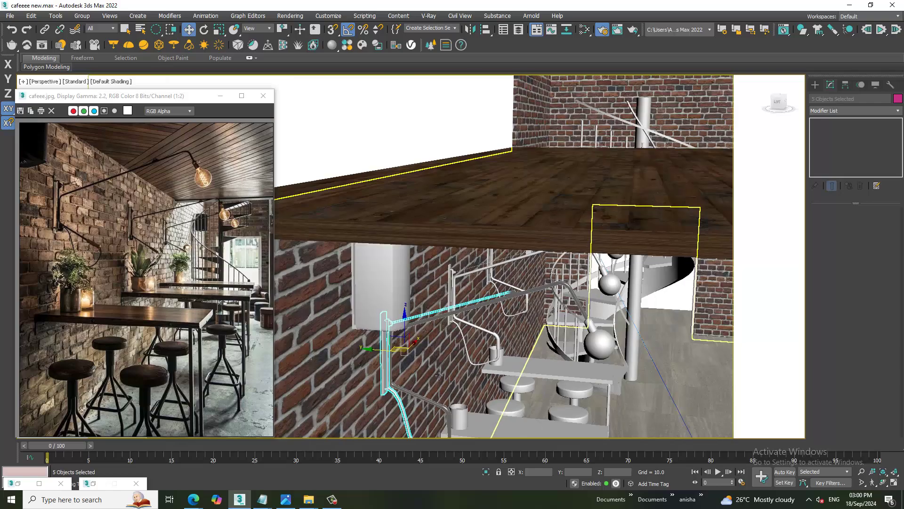
pyautogui.scroll(2, 459, 359)
pyautogui.scroll(1, 459, 359)
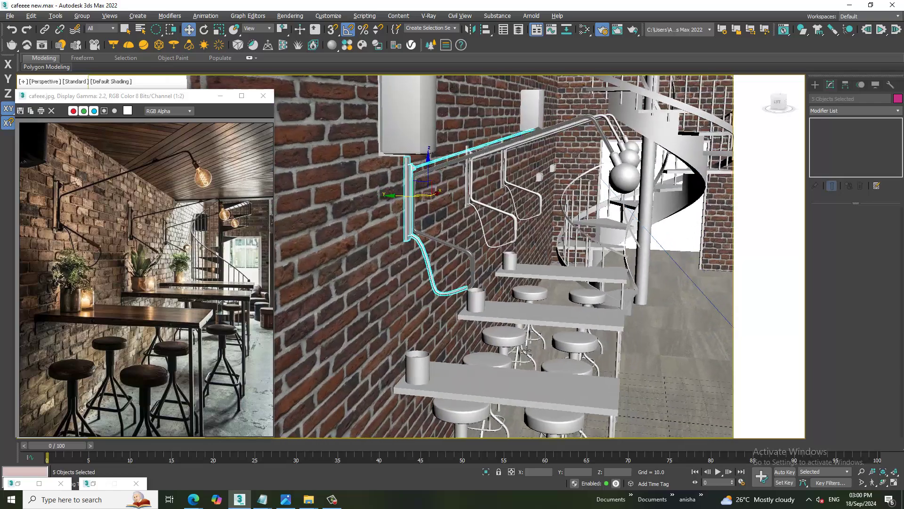
pyautogui.scroll(1, 518, 377)
pyautogui.scroll(1, 434, 239)
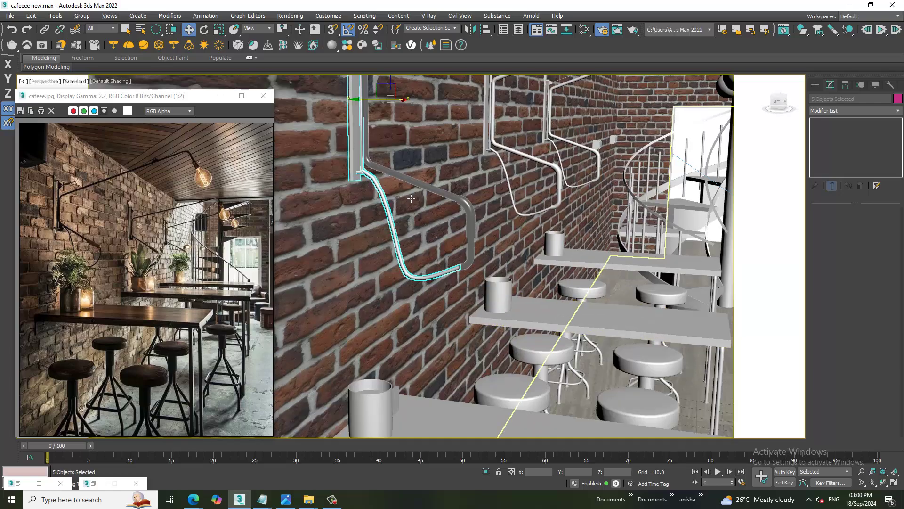
pyautogui.scroll(3, 380, 171)
# Briefly open the Slate Material Editor for the selected rail pieces, then hide it.
pyautogui.press('m')
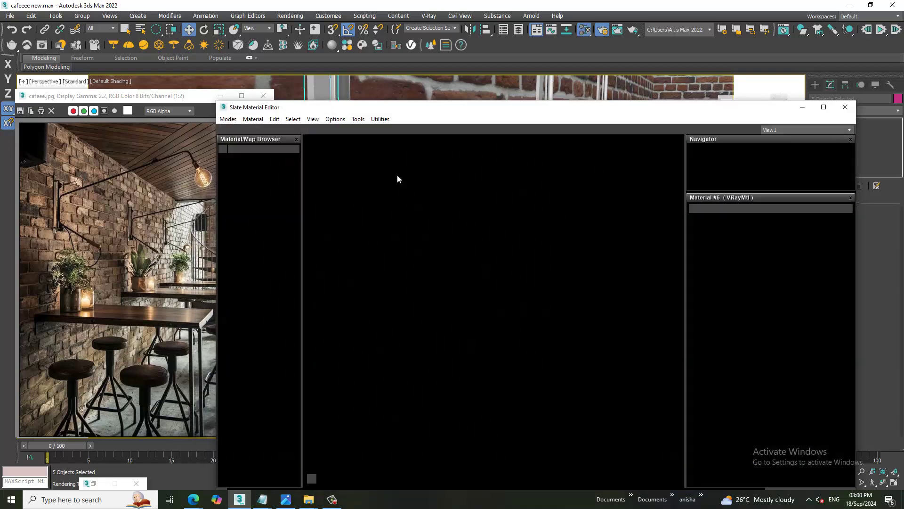
pyautogui.click(802, 107)
pyautogui.scroll(2, 504, 175)
pyautogui.scroll(2, 471, 142)
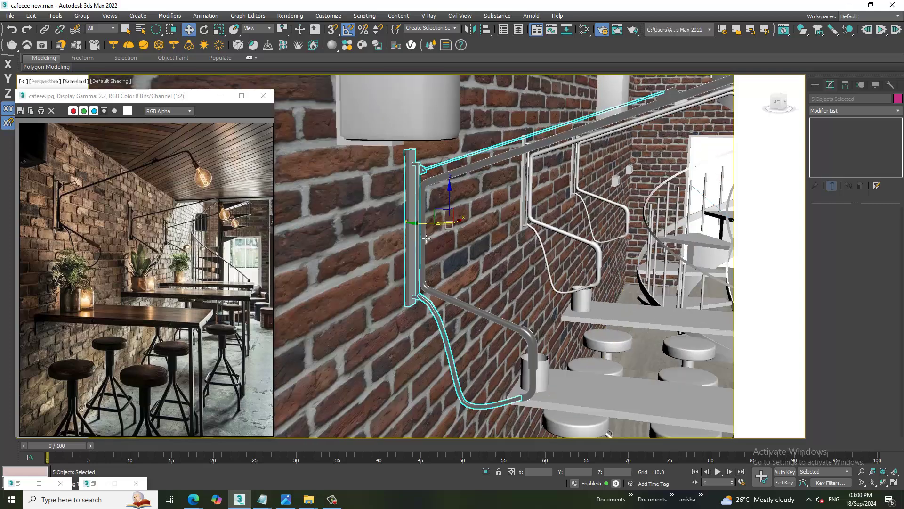
pyautogui.click(290, 16)
# Render a V-Ray test of the brick wall and railing, zoom in to inspect it, then close it.
pyautogui.click(300, 33)
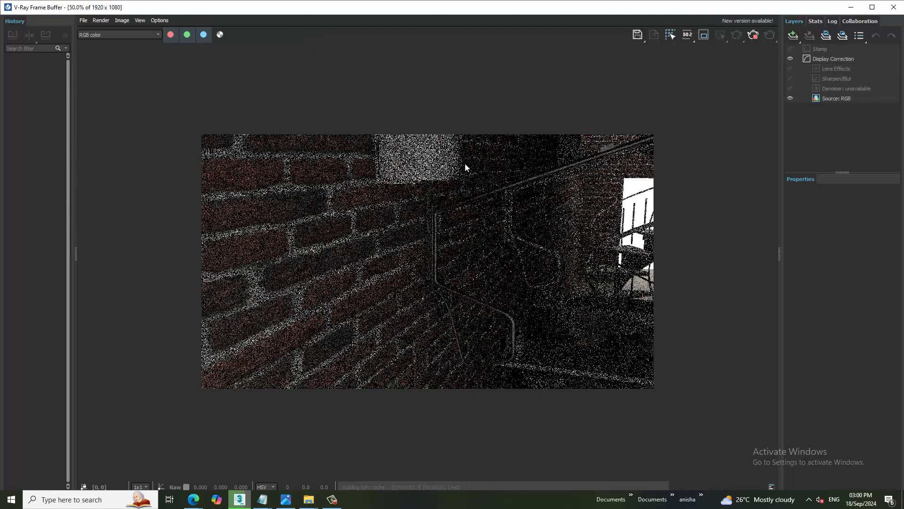
pyautogui.scroll(1, 452, 283)
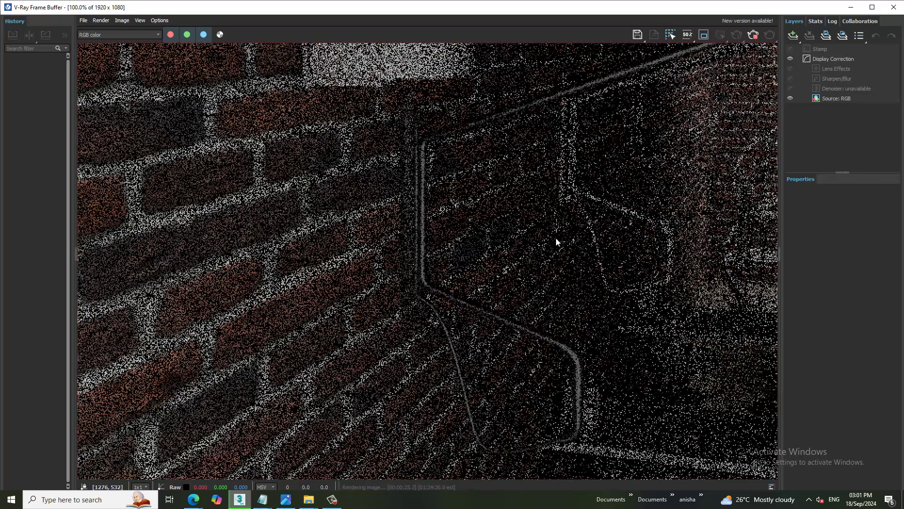
pyautogui.scroll(2, 463, 230)
pyautogui.scroll(-4, 463, 231)
pyautogui.scroll(2, 458, 243)
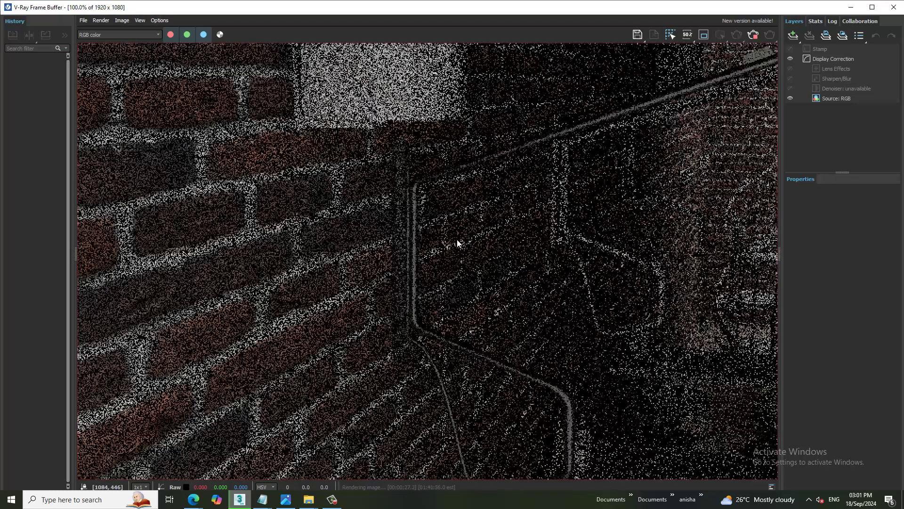
pyautogui.click(894, 7)
pyautogui.scroll(-3, 450, 282)
pyautogui.keyDown('alt'); pyautogui.moveTo(450, 283); pyautogui.dragTo(459, 287, button='middle'); pyautogui.keyUp('alt')
# Select both wall-lamp groups and open them for editing with Group > Open.
pyautogui.scroll(2, 450, 296)
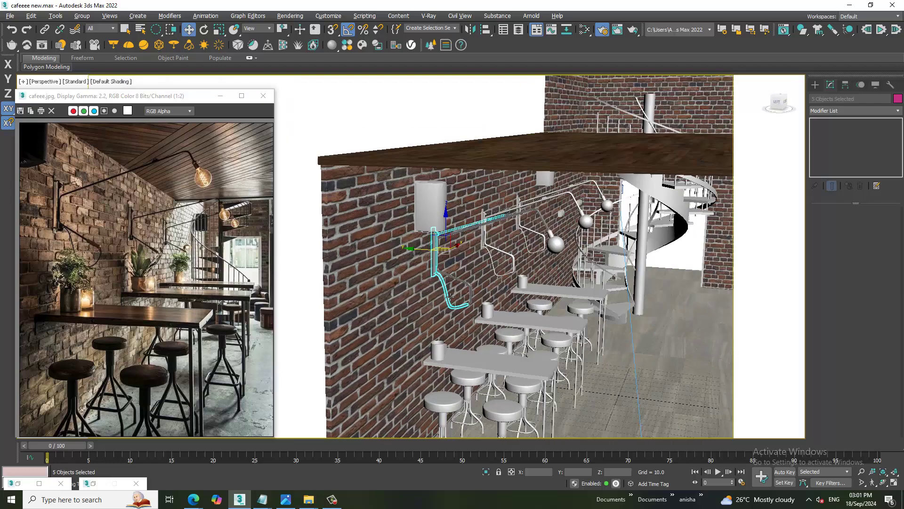
pyautogui.scroll(3, 450, 296)
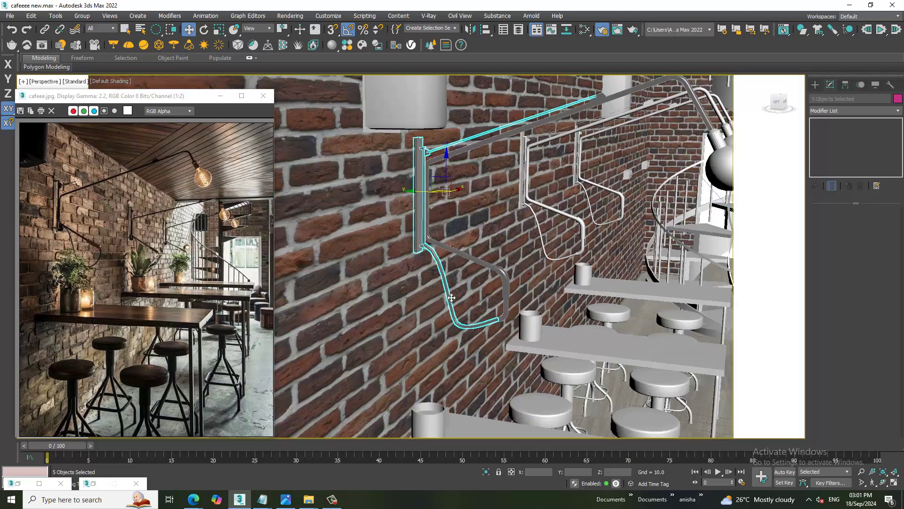
pyautogui.click(549, 210)
pyautogui.scroll(-3, 550, 211)
pyautogui.keyDown('alt'); pyautogui.moveTo(549, 211); pyautogui.dragTo(580, 219, button='middle'); pyautogui.keyUp('alt')
pyautogui.keyDown('ctrl'); pyautogui.click(579, 219); pyautogui.keyUp('ctrl')
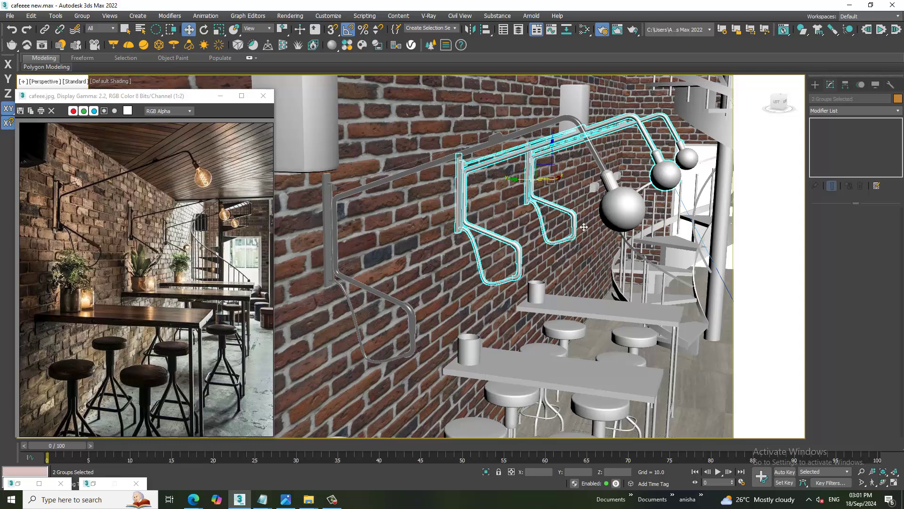
pyautogui.click(80, 17)
pyautogui.click(92, 41)
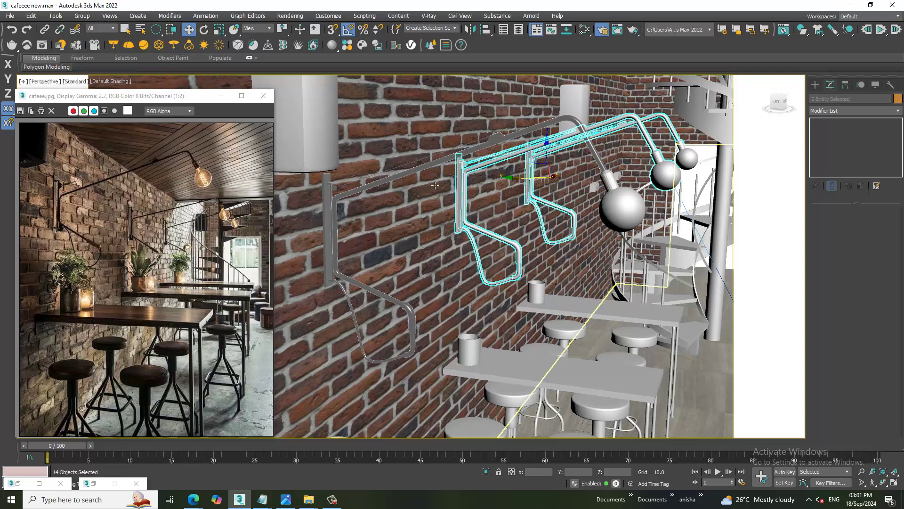
# Ctrl-select the first lamp's wall plate, upper pipe and large pipes.
pyautogui.click(456, 186)
pyautogui.keyDown('ctrl'); pyautogui.click(463, 177); pyautogui.keyUp('ctrl')
pyautogui.scroll(3, 464, 177)
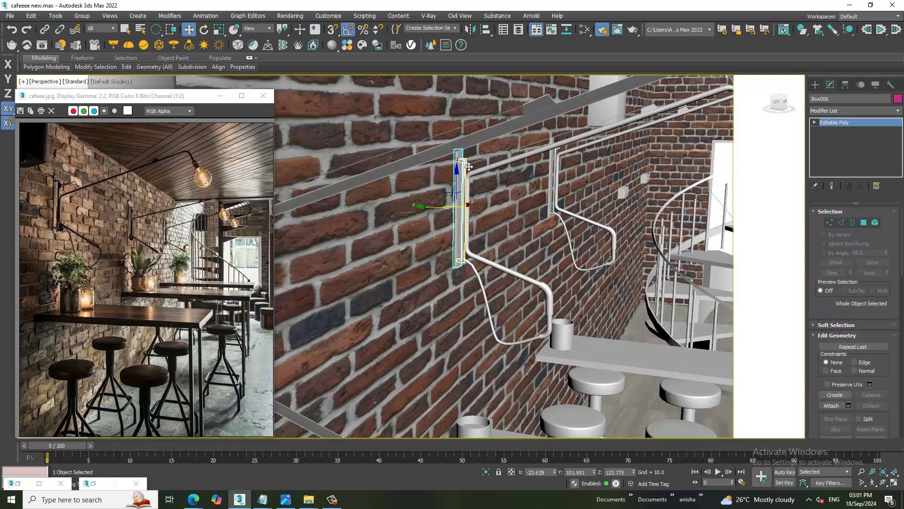
pyautogui.keyDown('ctrl'); pyautogui.click(480, 165); pyautogui.keyUp('ctrl')
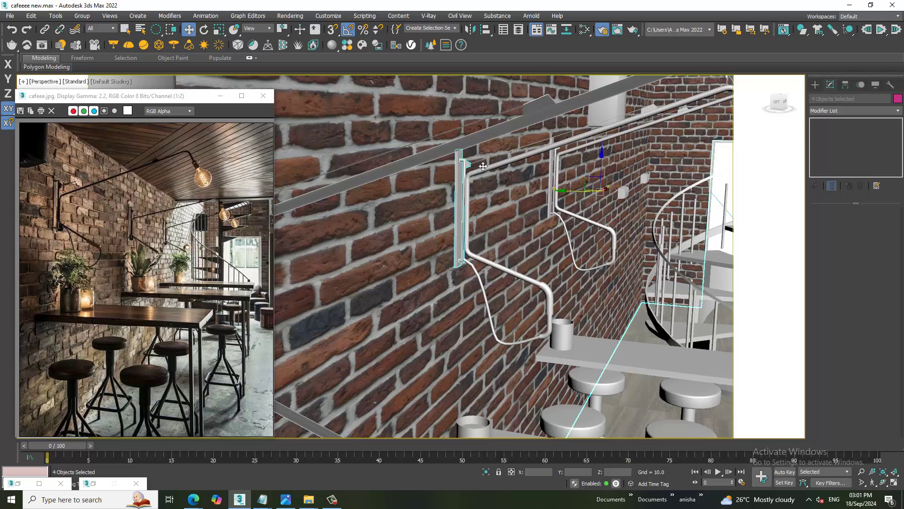
pyautogui.keyDown('alt'); pyautogui.click(483, 166); pyautogui.keyUp('alt')
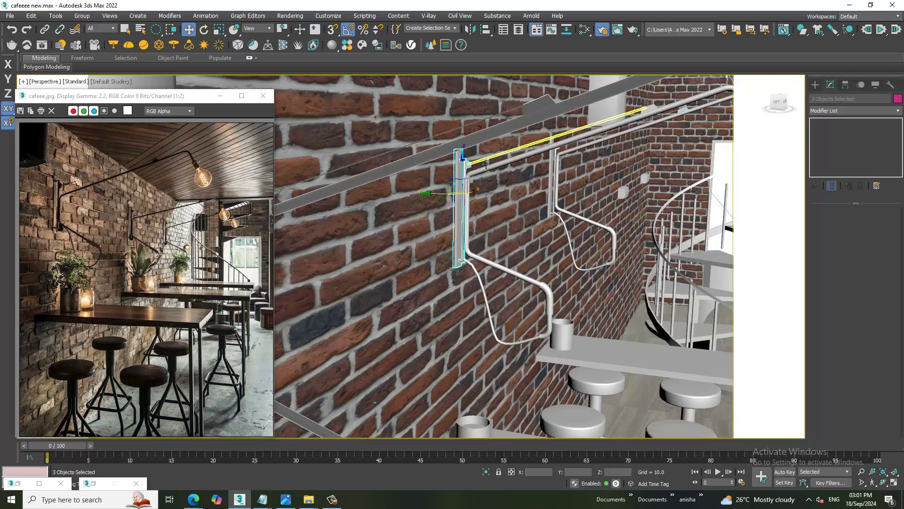
pyautogui.keyDown('ctrl'); pyautogui.click(487, 164); pyautogui.keyUp('ctrl')
pyautogui.scroll(3, 487, 221)
pyautogui.keyDown('ctrl'); pyautogui.click(478, 288); pyautogui.keyUp('ctrl')
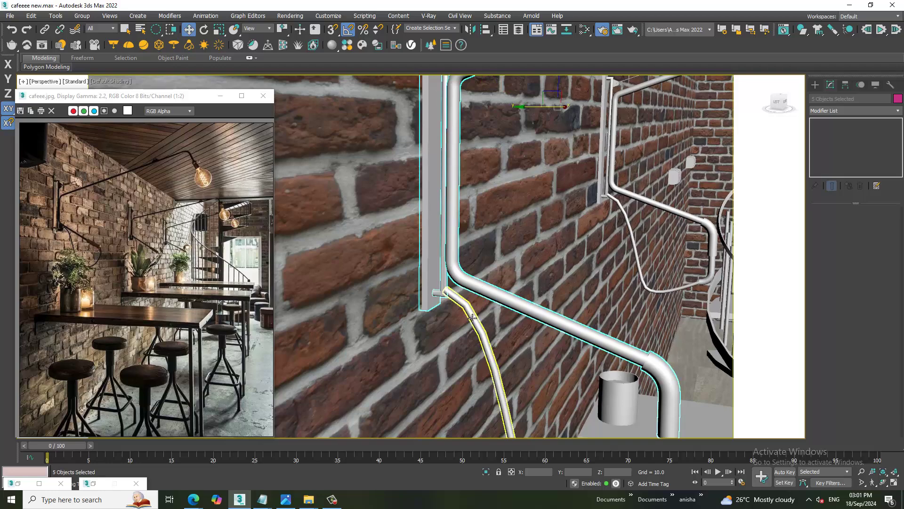
pyautogui.keyDown('ctrl'); pyautogui.click(473, 319); pyautogui.keyUp('ctrl')
pyautogui.scroll(-4, 570, 212)
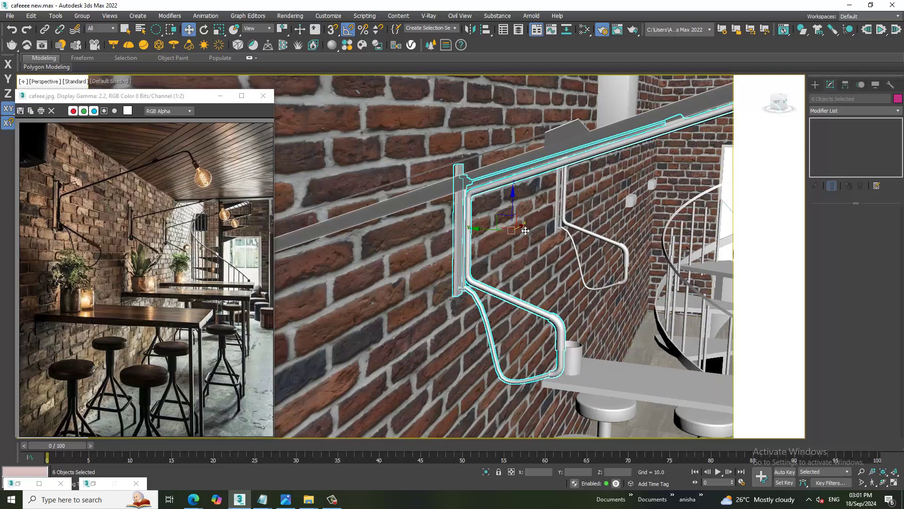
pyautogui.scroll(-3, 542, 217)
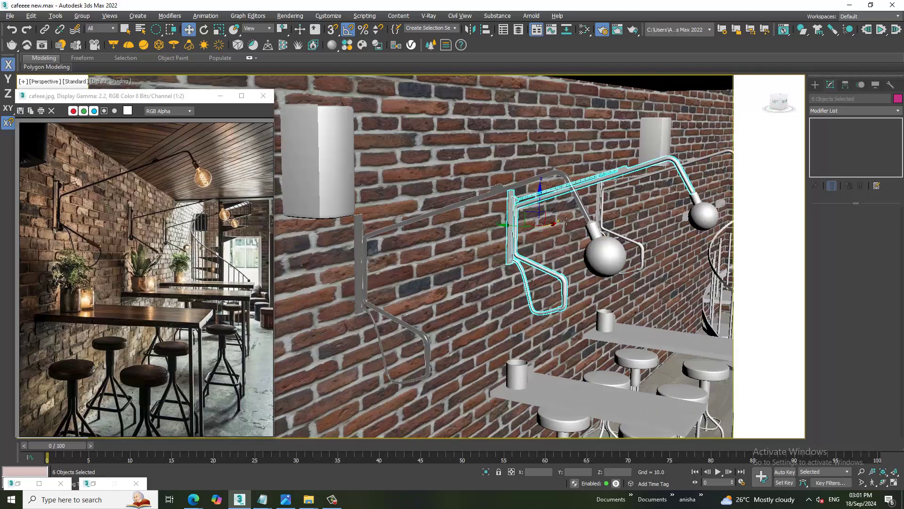
# Add the other lamp's upper pipes, wall bracket and hanging cable, undoing an accidental move.
pyautogui.moveTo(518, 226)
pyautogui.mouseDown(button='middle')
pyautogui.moveTo(462, 240)
pyautogui.moveTo(452, 198)
pyautogui.mouseUp(button='middle')
pyautogui.hotkey('shift', 'z')
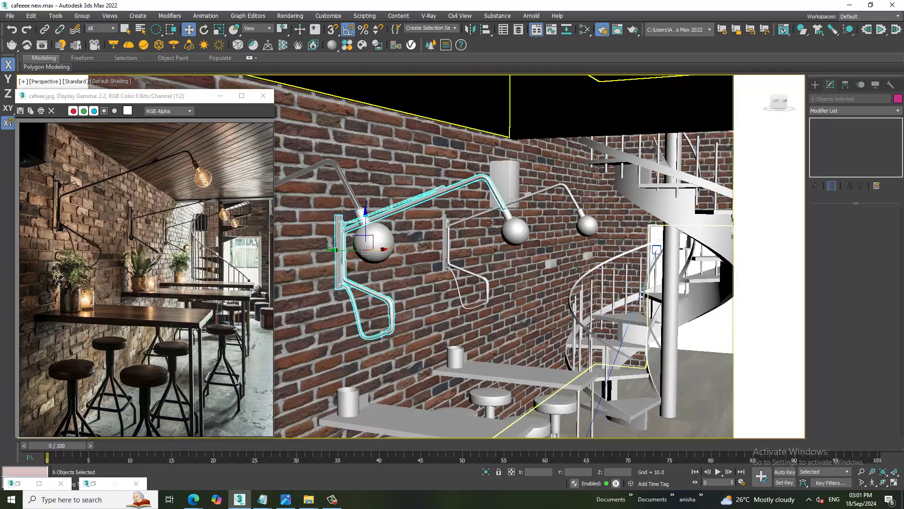
pyautogui.scroll(5, 440, 229)
pyautogui.keyDown('ctrl'); pyautogui.click(433, 218); pyautogui.keyUp('ctrl')
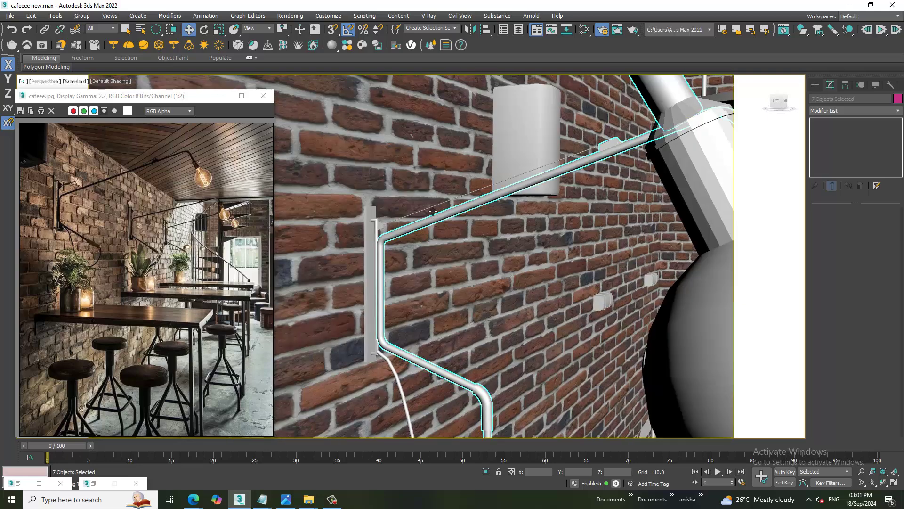
pyautogui.keyDown('ctrl'); pyautogui.click(433, 212); pyautogui.keyUp('ctrl')
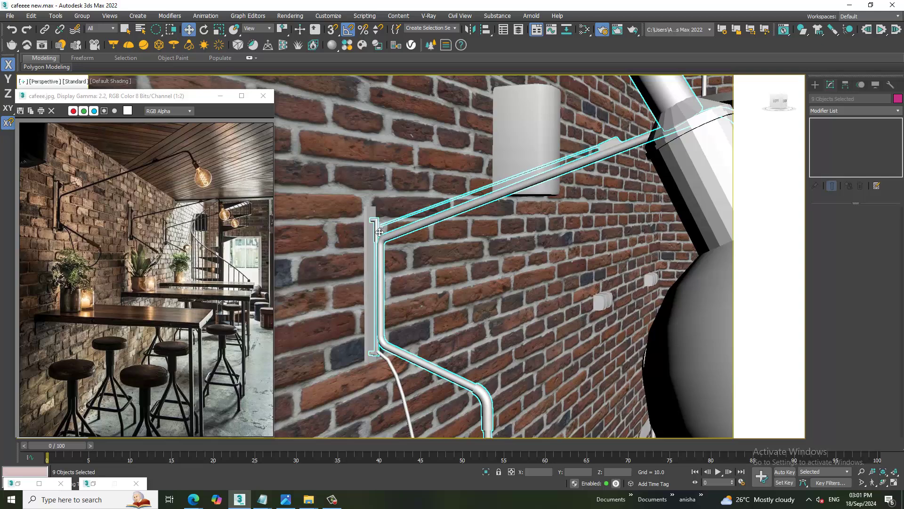
pyautogui.keyDown('ctrl'); pyautogui.click(374, 221); pyautogui.keyUp('ctrl')
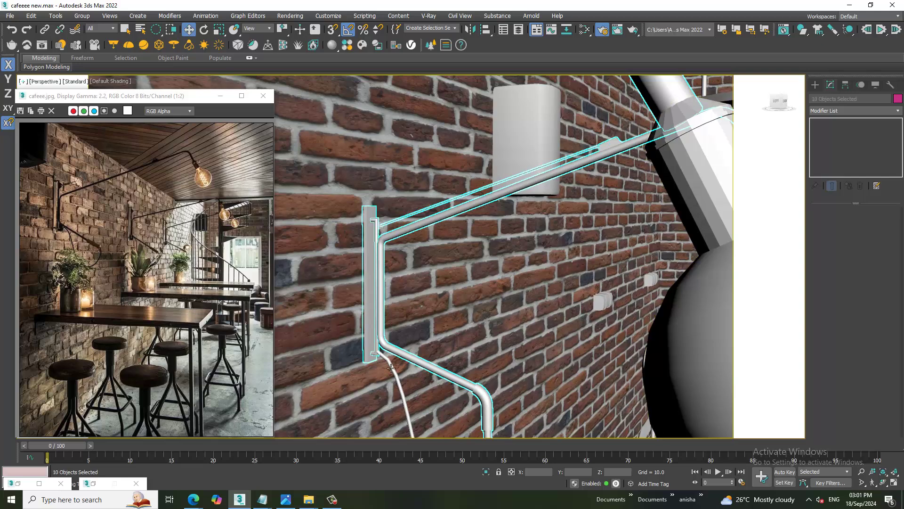
pyautogui.keyDown('ctrl'); pyautogui.click(393, 366); pyautogui.keyUp('ctrl')
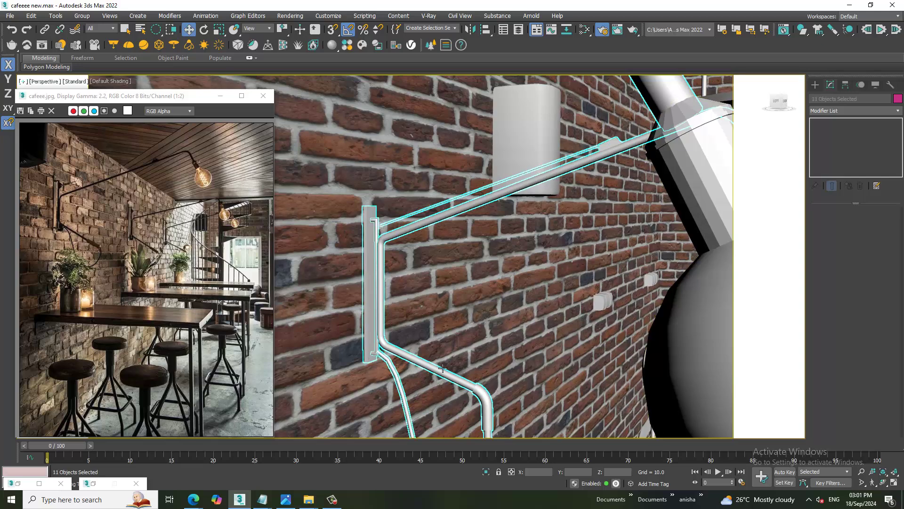
pyautogui.scroll(-5, 443, 368)
pyautogui.keyDown('alt'); pyautogui.moveTo(443, 369); pyautogui.dragTo(405, 330, button='middle'); pyautogui.keyUp('alt')
pyautogui.moveTo(391, 329); pyautogui.dragTo(506, 306)
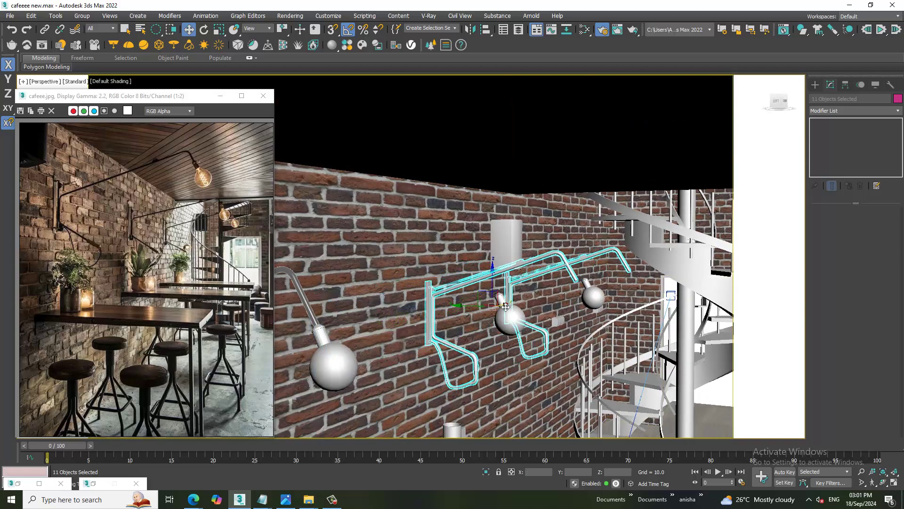
pyautogui.hotkey('ctrl', 'z')
# Apply the grey 'metal' VRayMtl to the 11 selected pipes, then clear the selection.
pyautogui.press('m')
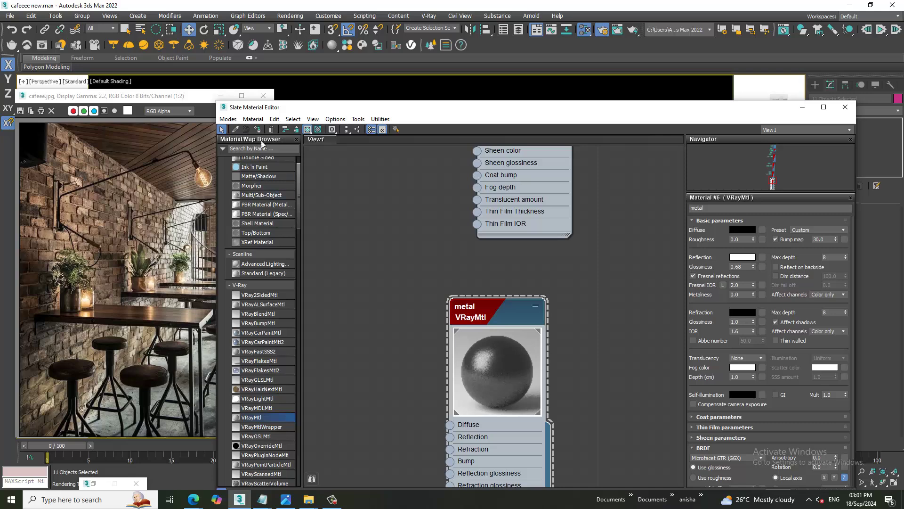
pyautogui.click(799, 107)
pyautogui.scroll(-4, 518, 212)
pyautogui.scroll(-3, 533, 147)
pyautogui.click(533, 147)
pyautogui.scroll(10, 515, 250)
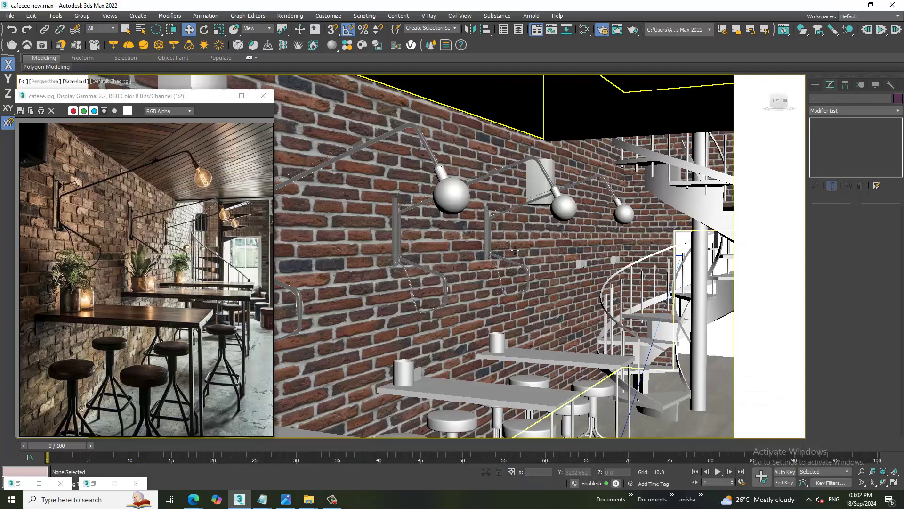
pyautogui.scroll(3, 457, 258)
pyautogui.scroll(2, 474, 262)
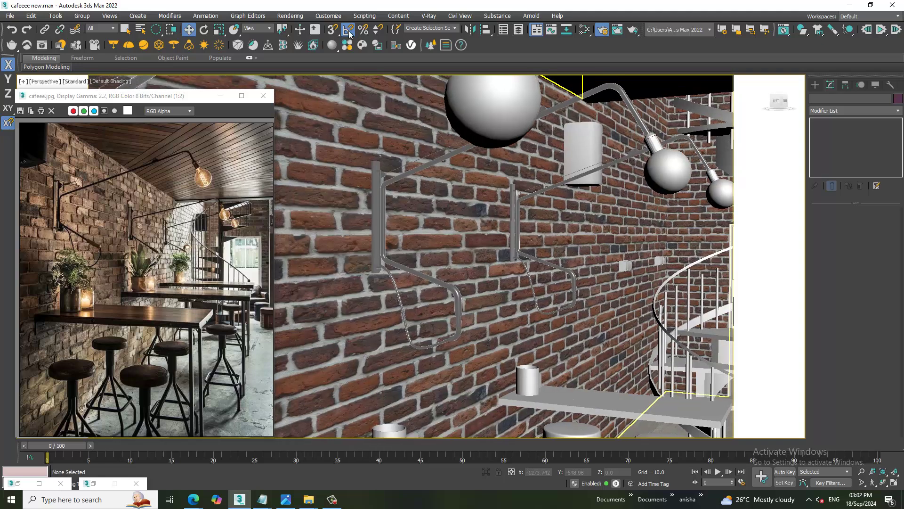
pyautogui.click(290, 16)
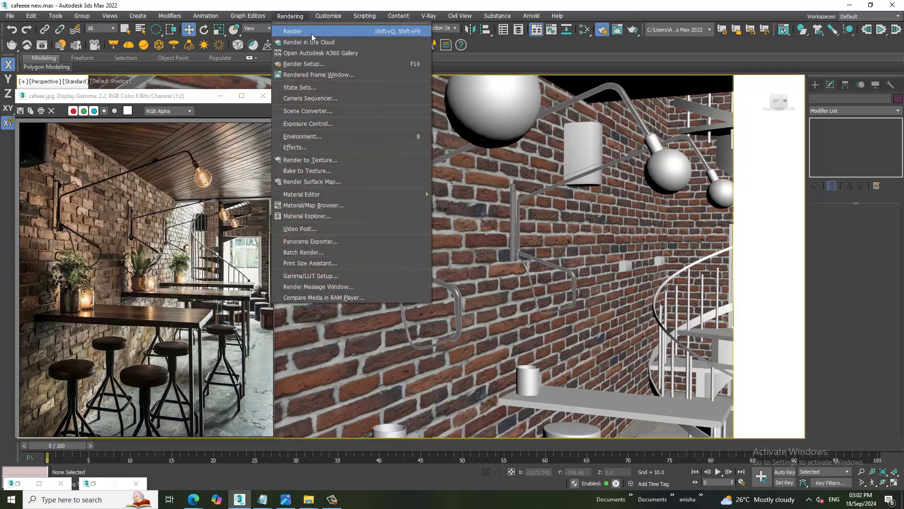
# Open Environment and Effects and browse for an environment bitmap in the Downloads folder.
pyautogui.click(330, 136)
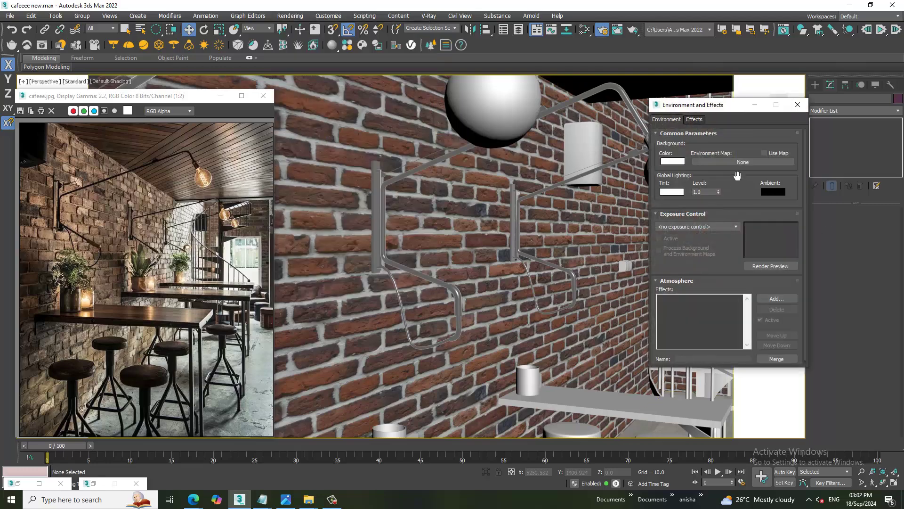
pyautogui.click(742, 161)
pyautogui.press('Escape')
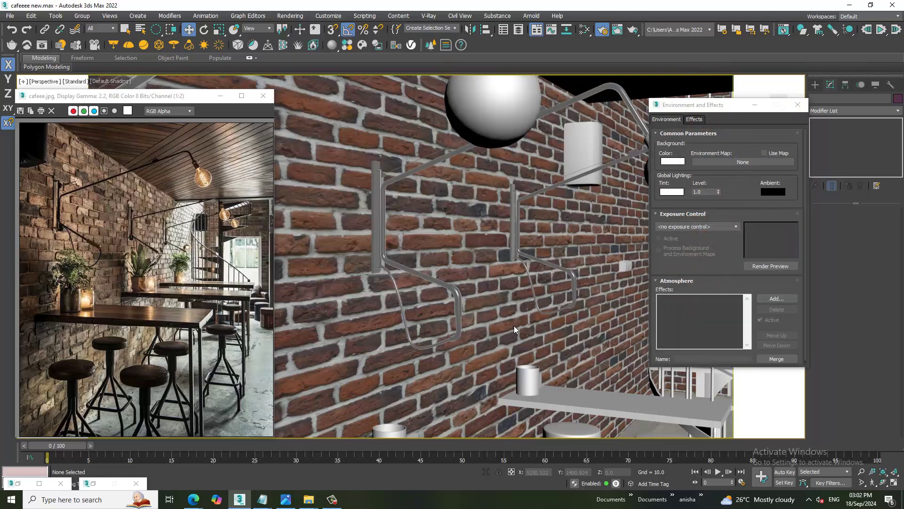
pyautogui.click(32, 157)
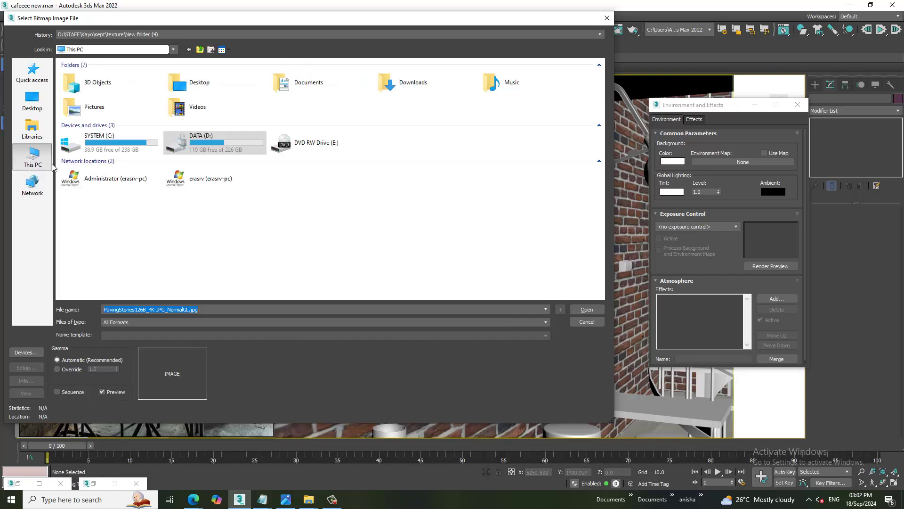
pyautogui.doubleClick(413, 89)
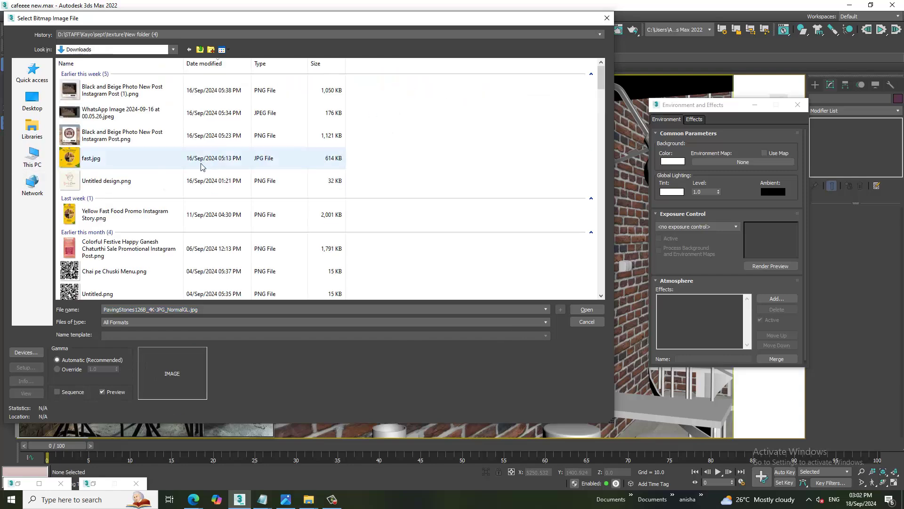
# Load rosendal_plains_2_4k.exr as the environment map, accepting the OpenEXR configuration.
pyautogui.scroll(-3, 173, 226)
pyautogui.scroll(-2, 173, 225)
pyautogui.scroll(3, 173, 226)
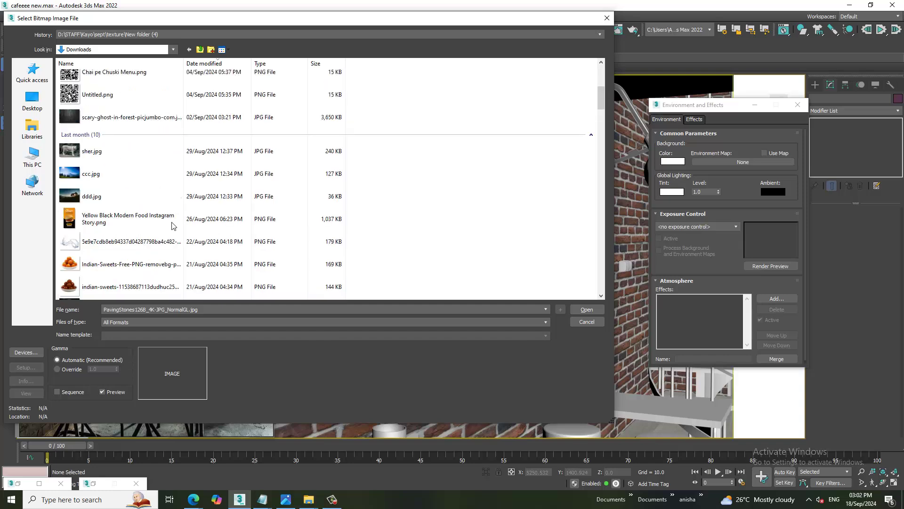
pyautogui.scroll(-2, 172, 225)
pyautogui.scroll(-2, 172, 225)
pyautogui.scroll(-2, 173, 224)
pyautogui.scroll(-2, 174, 224)
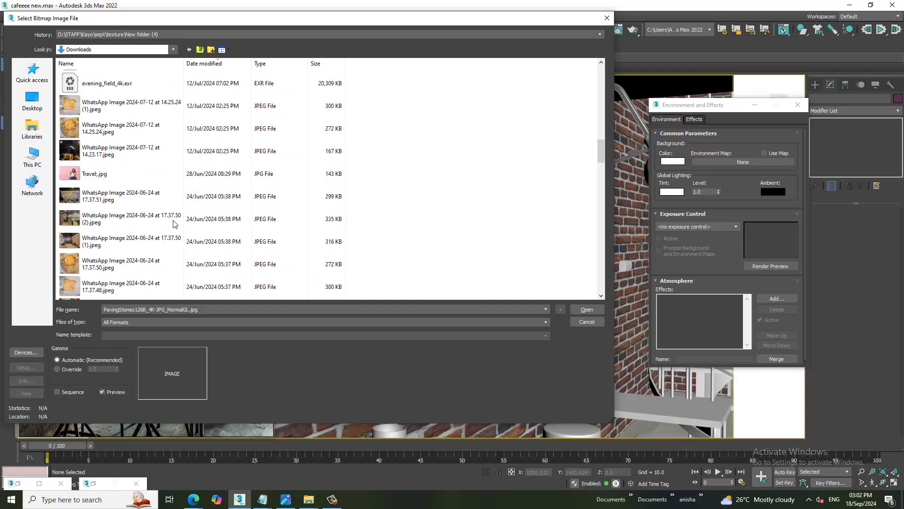
pyautogui.scroll(1, 132, 92)
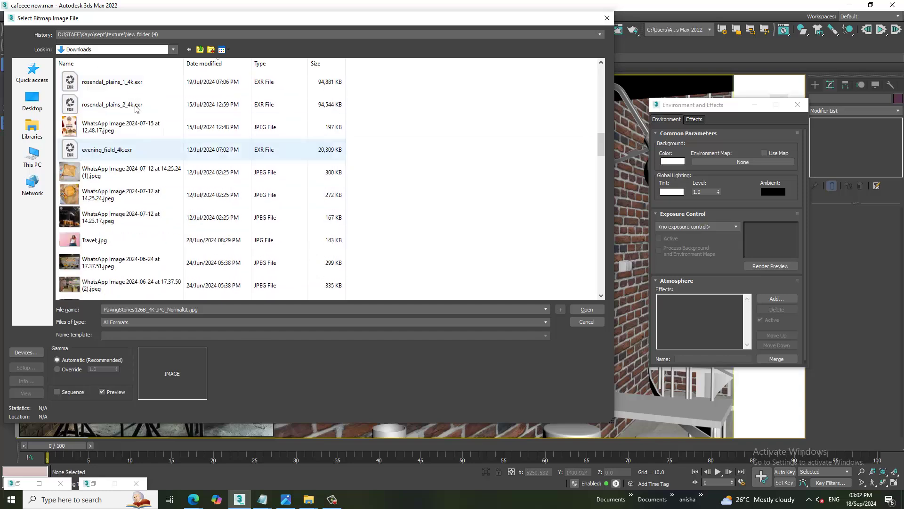
pyautogui.click(134, 106)
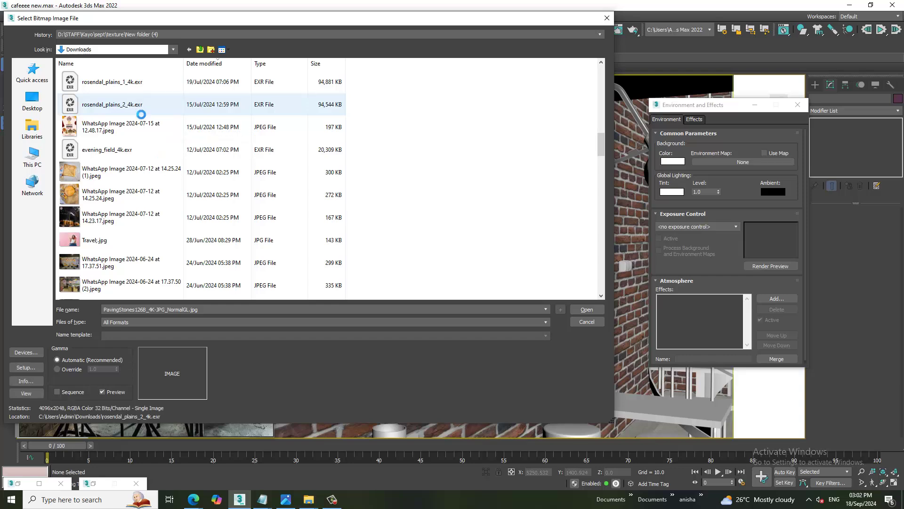
pyautogui.doubleClick(137, 109)
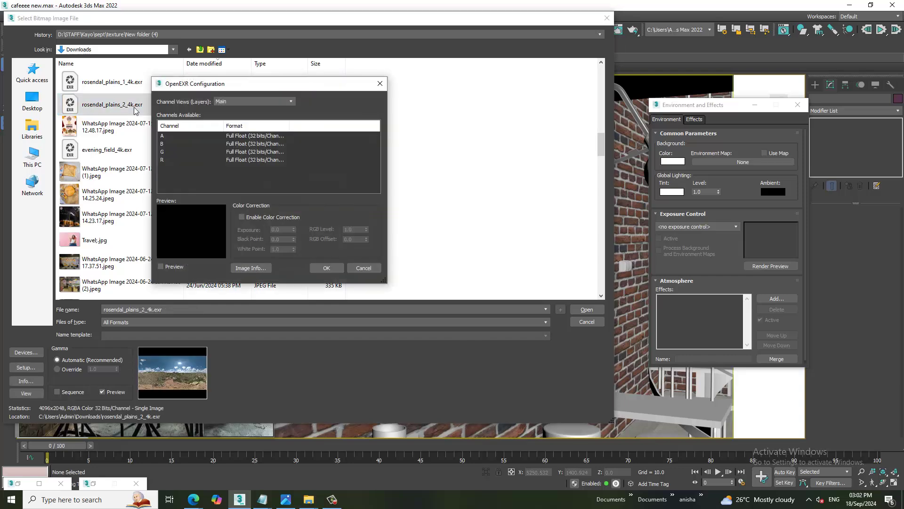
pyautogui.click(326, 268)
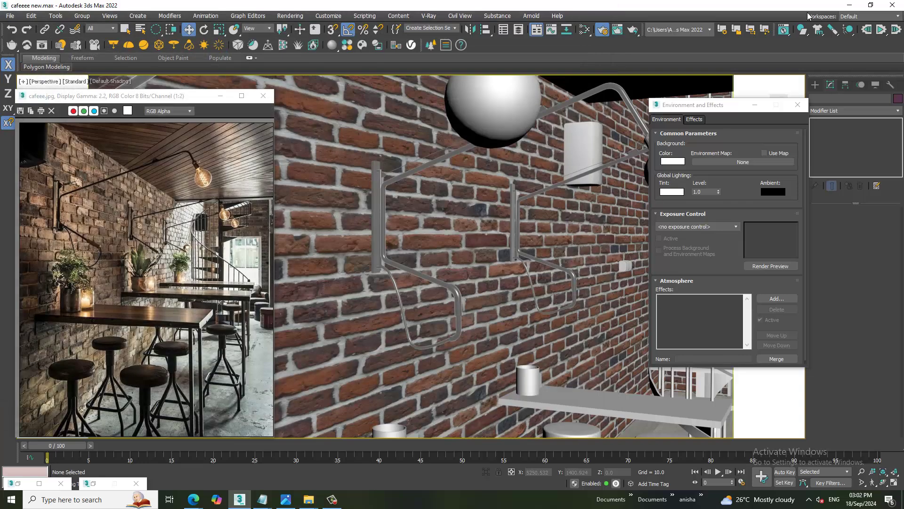
# Save the scene and render a V-Ray test image with the HDRI environment.
pyautogui.click(9, 15)
pyautogui.click(45, 90)
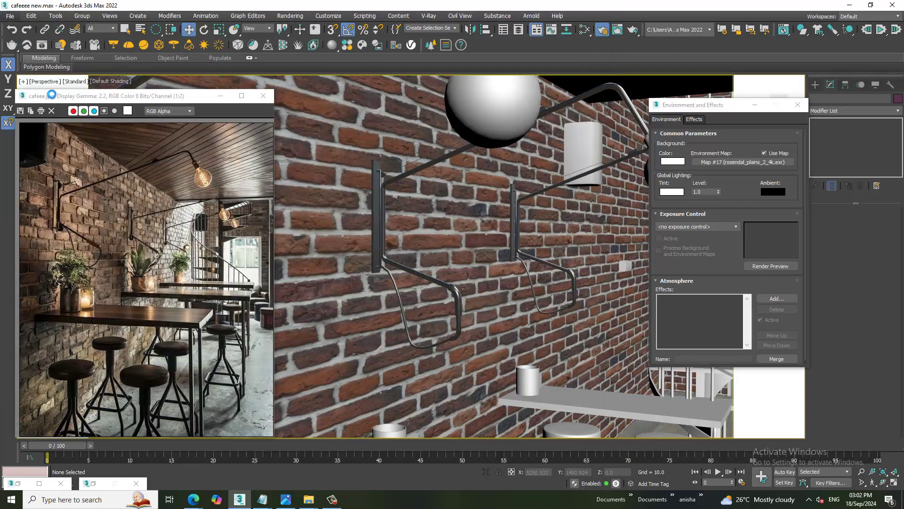
pyautogui.click(290, 15)
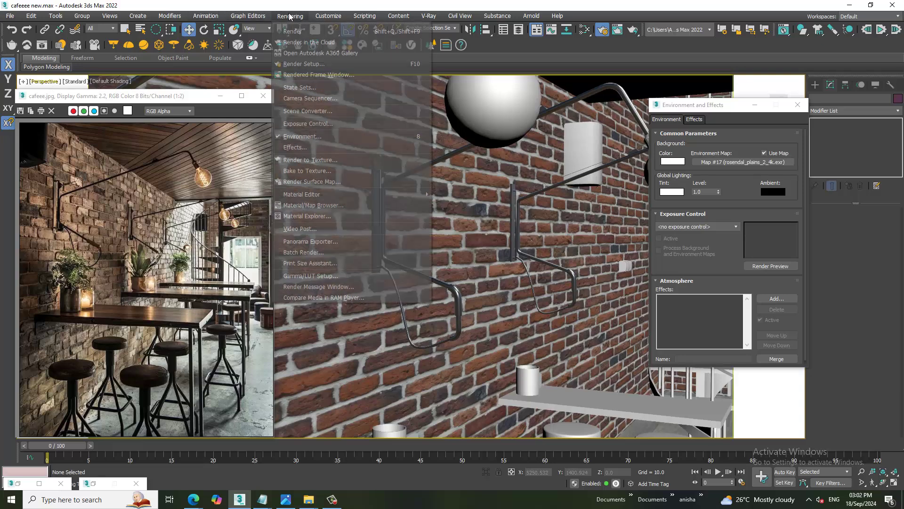
pyautogui.click(320, 32)
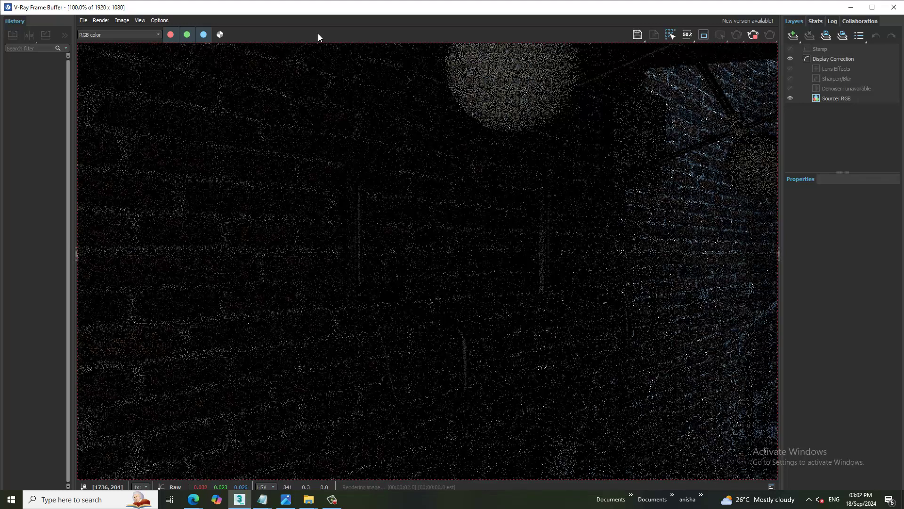
pyautogui.click(891, 9)
# Turn on V-Ray Viewport IPR, then return the viewport to Standard shading.
pyautogui.click(64, 84)
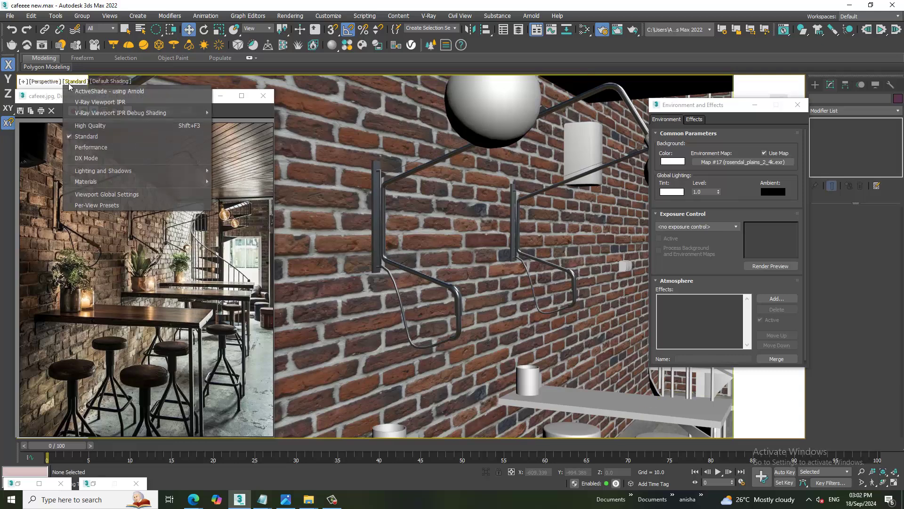
pyautogui.click(85, 104)
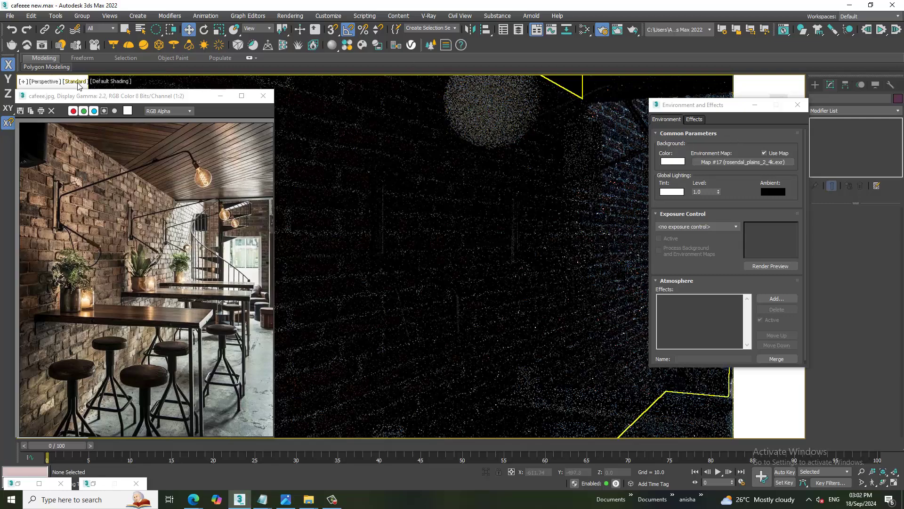
pyautogui.click(76, 82)
pyautogui.click(101, 102)
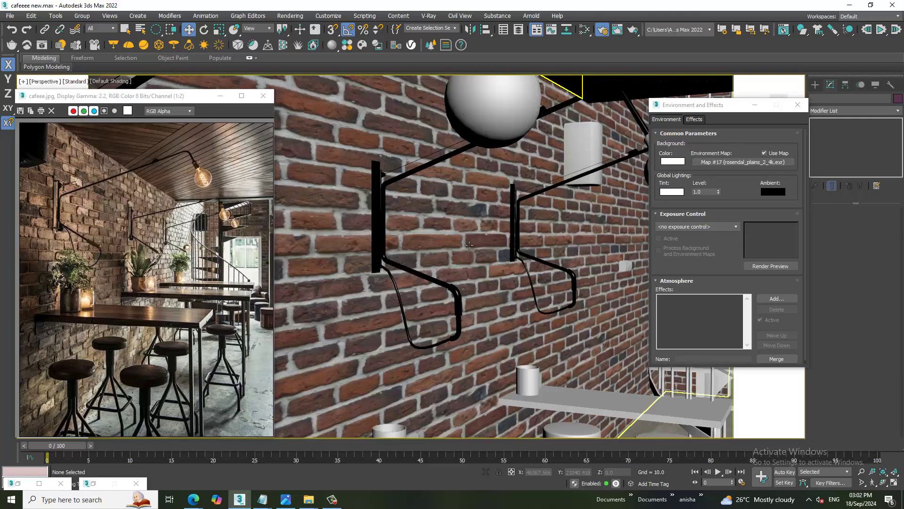
# Select the café shell box Box001 and convert it to an Editable Poly.
pyautogui.keyDown('alt'); pyautogui.moveTo(469, 245); pyautogui.dragTo(496, 286, button='middle'); pyautogui.keyUp('alt')
pyautogui.scroll(-5, 481, 261)
pyautogui.click(497, 286)
pyautogui.scroll(2, 496, 285)
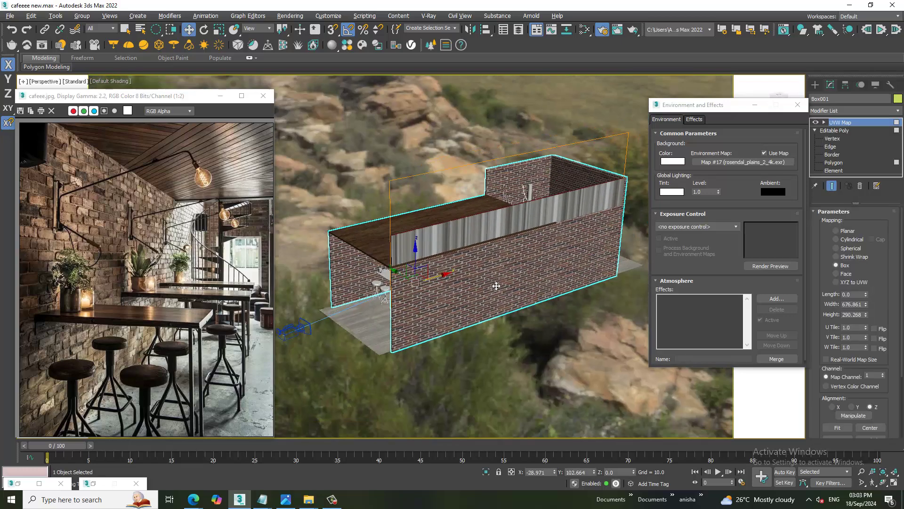
pyautogui.press('1')
pyautogui.rightClick(486, 251)
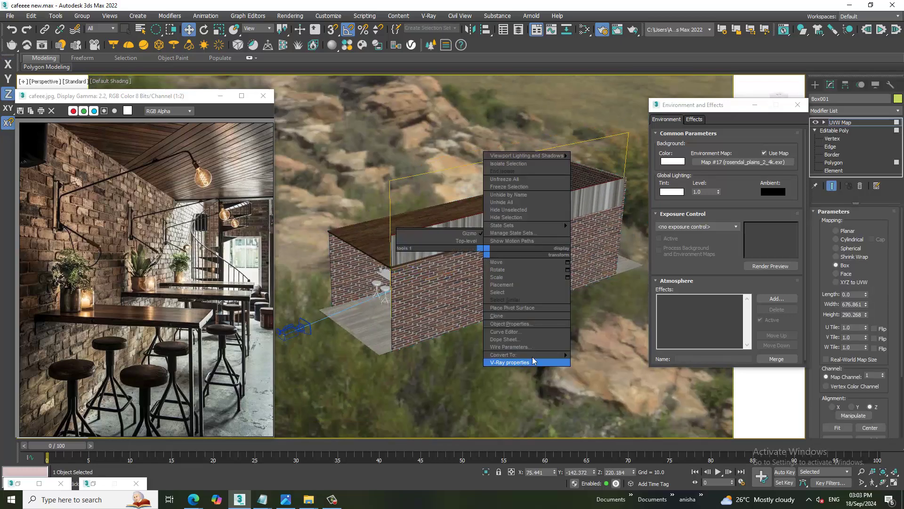
pyautogui.click(607, 363)
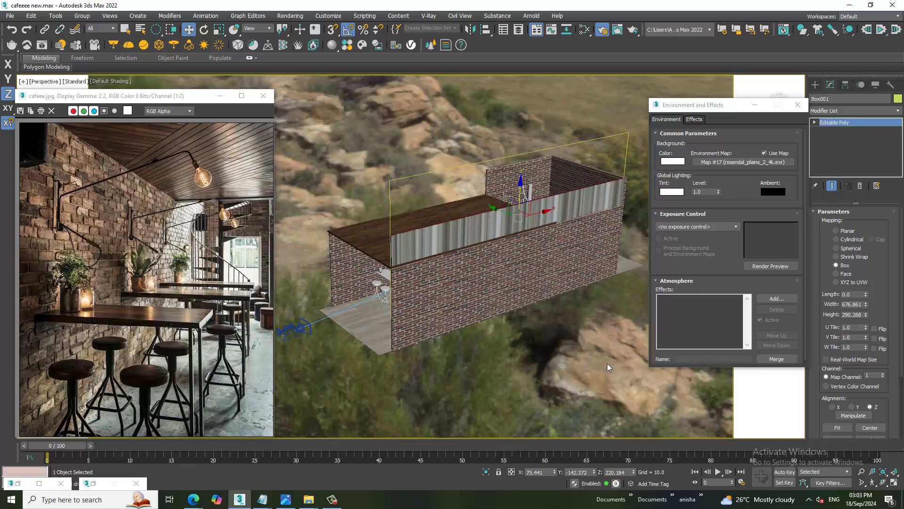
# In Vertex mode, window-select the eight vertices at the box's end.
pyautogui.press('1')
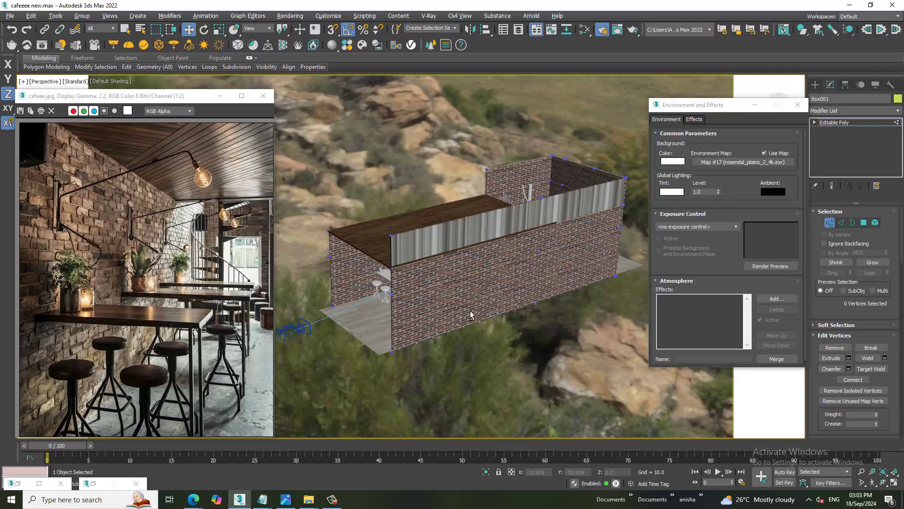
pyautogui.keyDown('alt'); pyautogui.moveTo(409, 396); pyautogui.dragTo(429, 400, button='middle'); pyautogui.keyUp('alt')
pyautogui.moveTo(447, 218); pyautogui.dragTo(447, 220)
pyautogui.moveTo(448, 220)
pyautogui.keyDown('alt'); pyautogui.mouseDown(button='middle')
pyautogui.moveTo(488, 298)
pyautogui.moveTo(430, 309)
pyautogui.mouseUp(button='middle'); pyautogui.keyUp('alt')
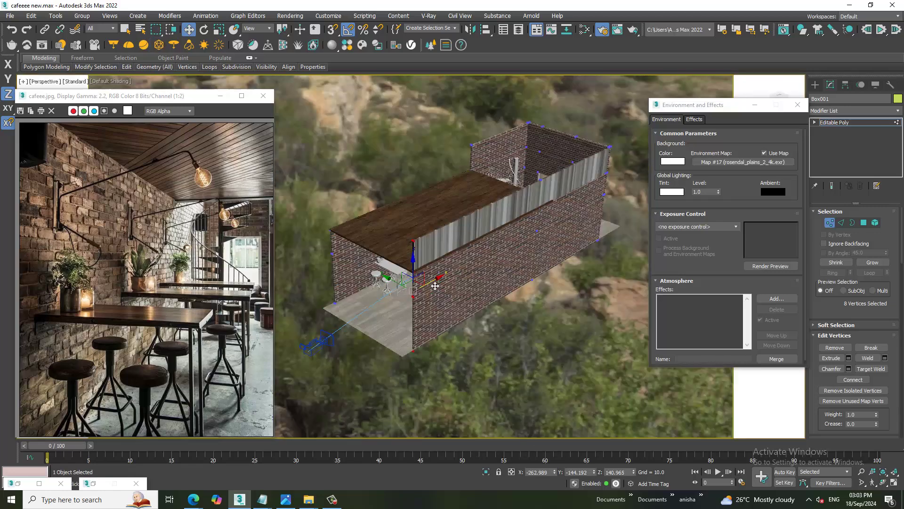
pyautogui.scroll(5, 437, 285)
pyautogui.scroll(3, 438, 280)
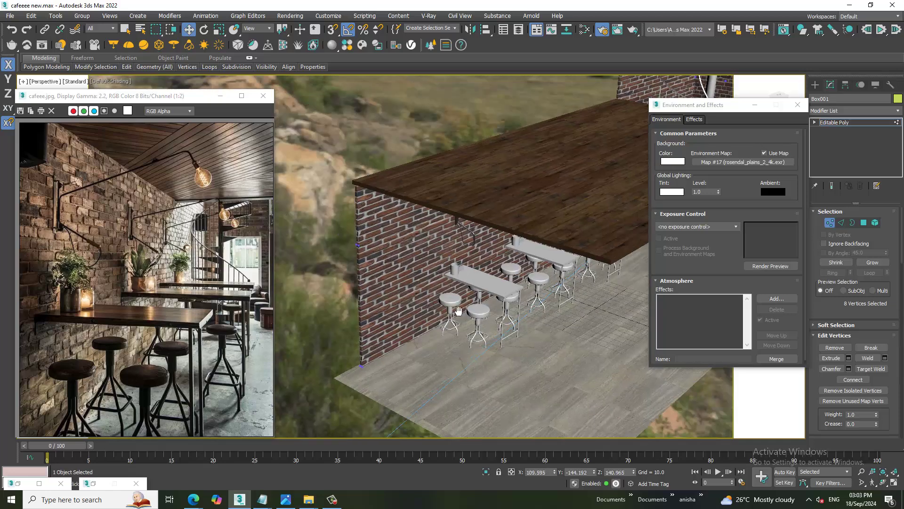
pyautogui.scroll(3, 440, 276)
# Render the café interior with V-Ray and close the frame buffer.
pyautogui.click(290, 15)
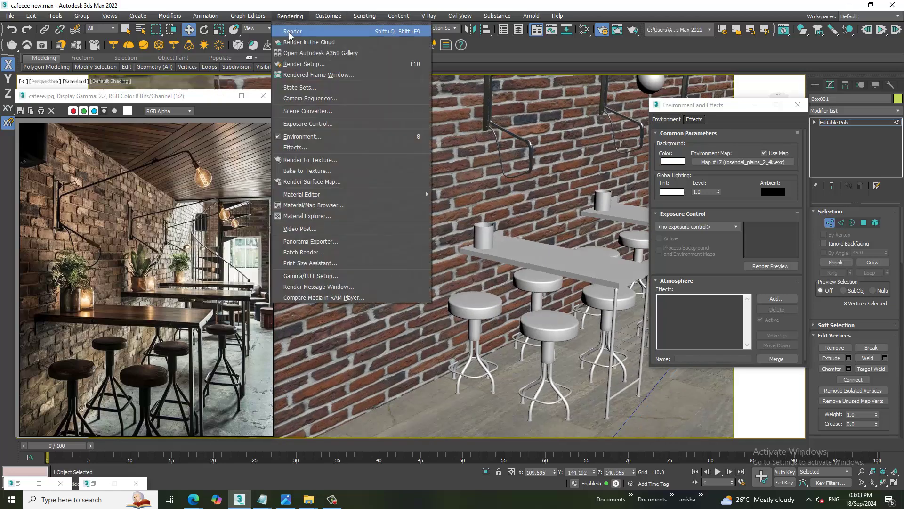
pyautogui.click(290, 35)
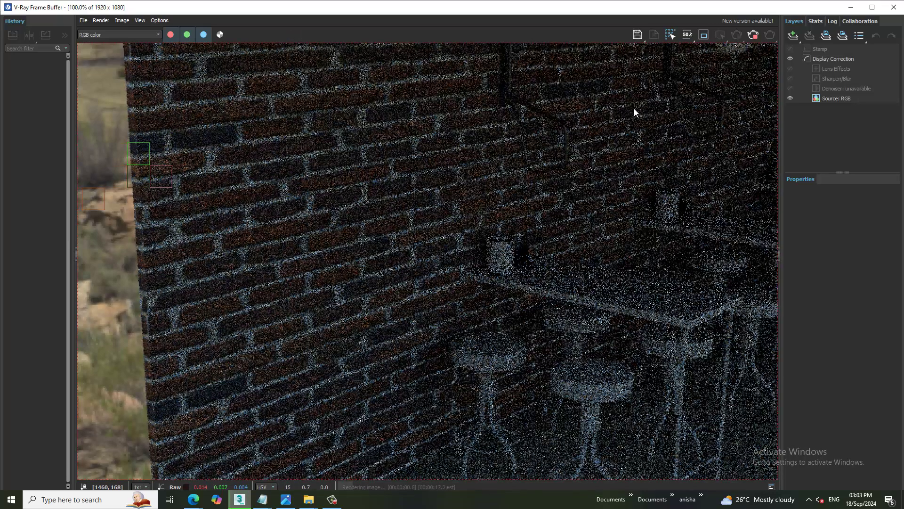
pyautogui.click(894, 7)
# Clear the vertex selection, leave Vertex mode and switch to the PhysCamera001 view.
pyautogui.click(579, 154)
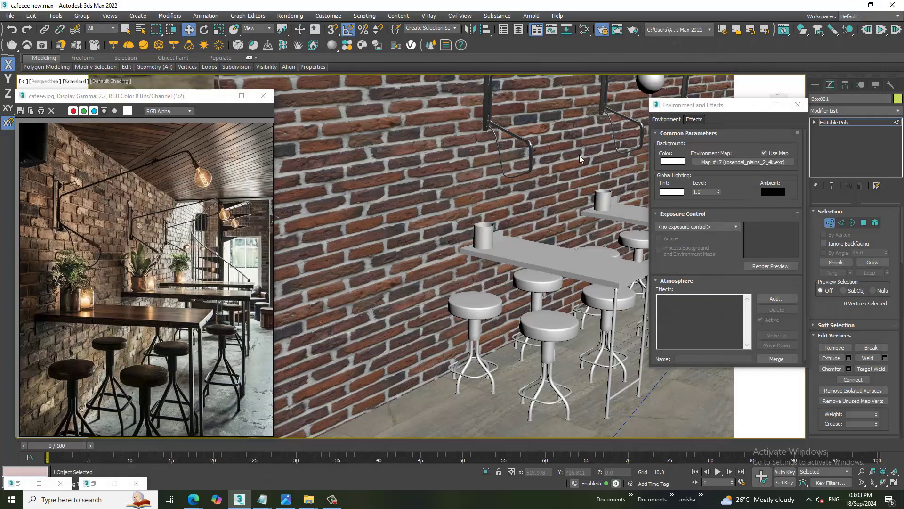
pyautogui.scroll(-5, 542, 198)
pyautogui.scroll(-5, 506, 238)
pyautogui.keyDown('alt'); pyautogui.moveTo(506, 238); pyautogui.dragTo(475, 250, button='middle'); pyautogui.keyUp('alt')
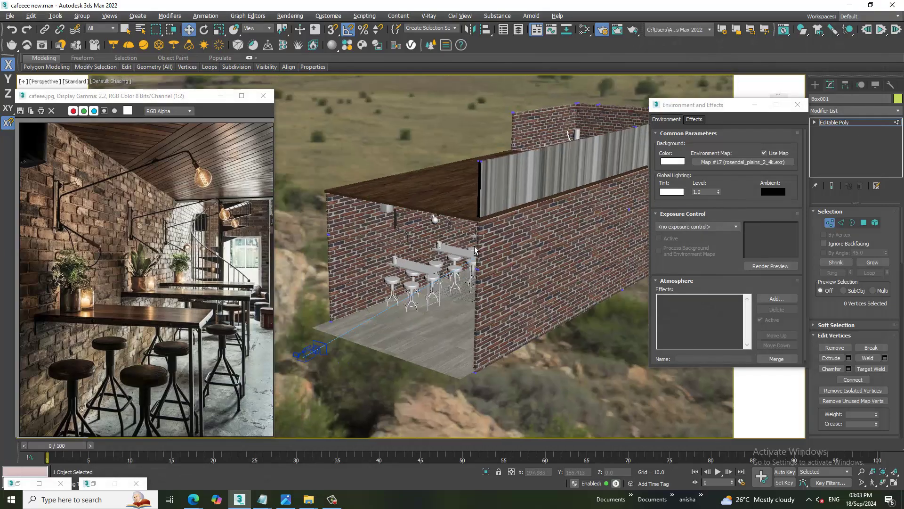
pyautogui.click(858, 123)
pyautogui.press('c')
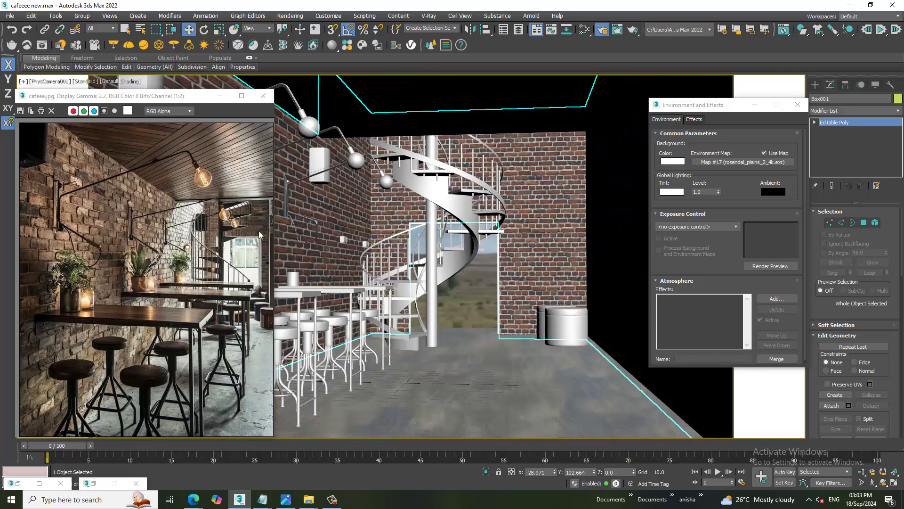
# Minimize the cafeee.jpg reference window and render the PhysCamera001 view in V-Ray.
pyautogui.click(220, 96)
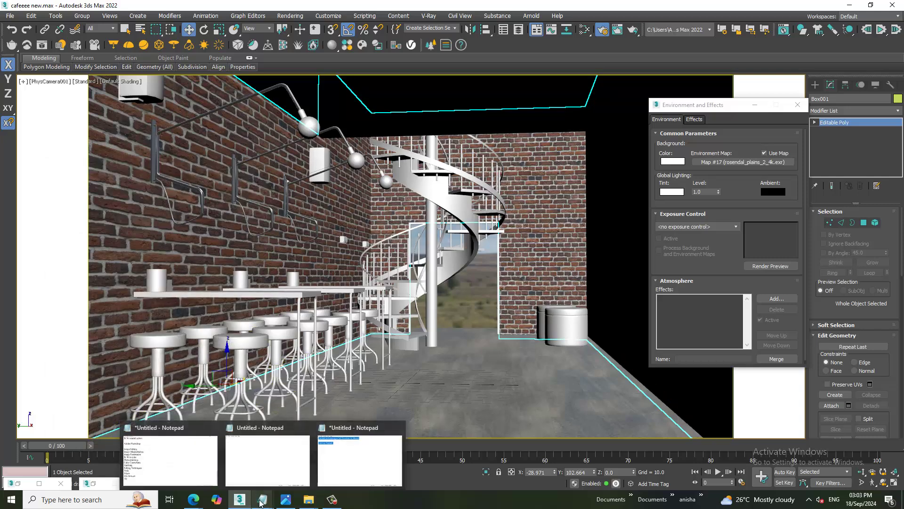
pyautogui.click(290, 15)
pyautogui.click(312, 31)
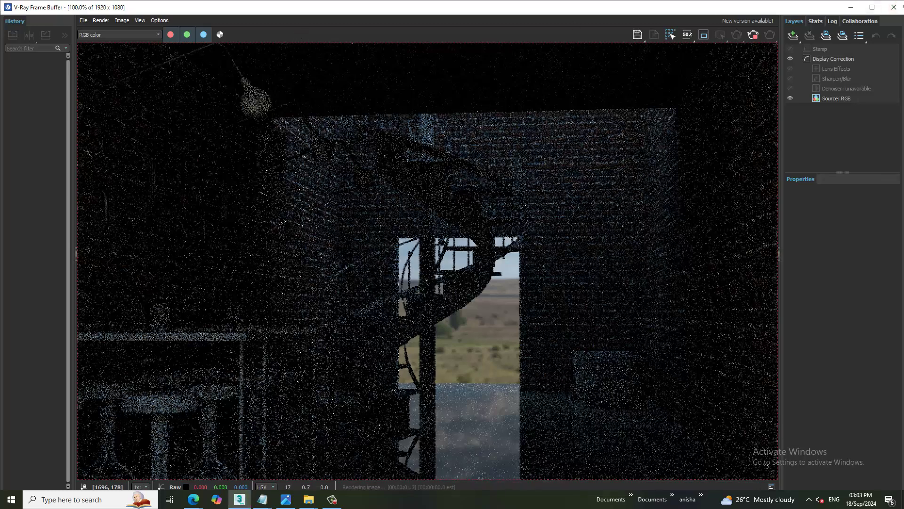
pyautogui.click(893, 7)
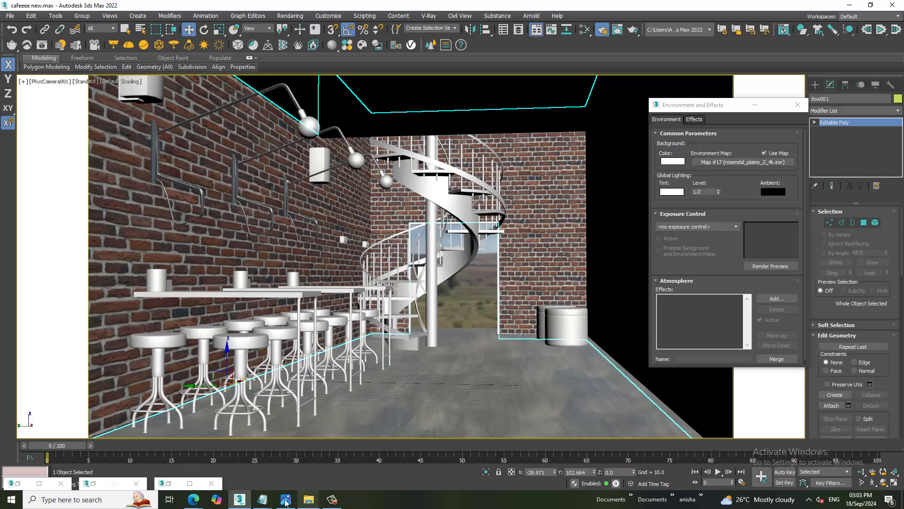
# Append a 'Thanks for Watching...' line to the Notepad notes, then minimize Notepad and deselect.
pyautogui.moveTo(285, 499)
pyautogui.click(298, 475)
pyautogui.click(333, 103)
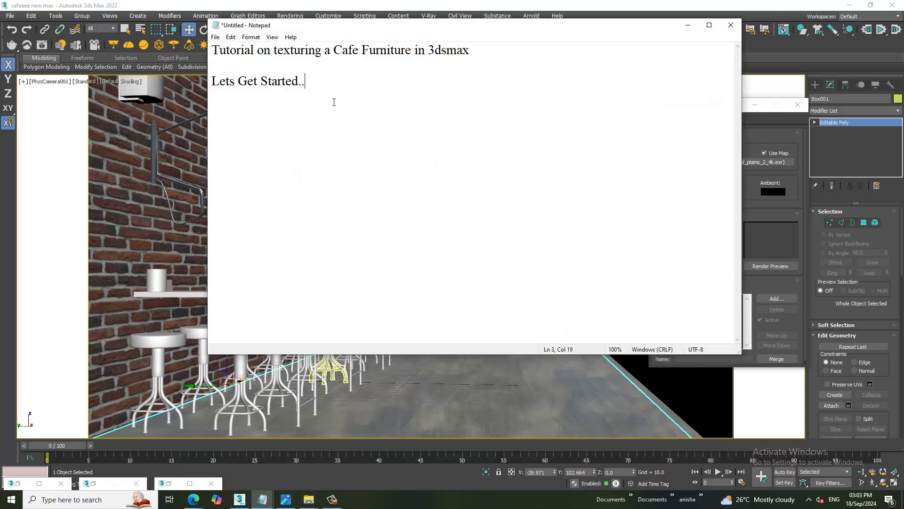
pyautogui.press('Return')
pyautogui.write('T')
pyautogui.write('hanks for ')
pyautogui.write('Watching...')
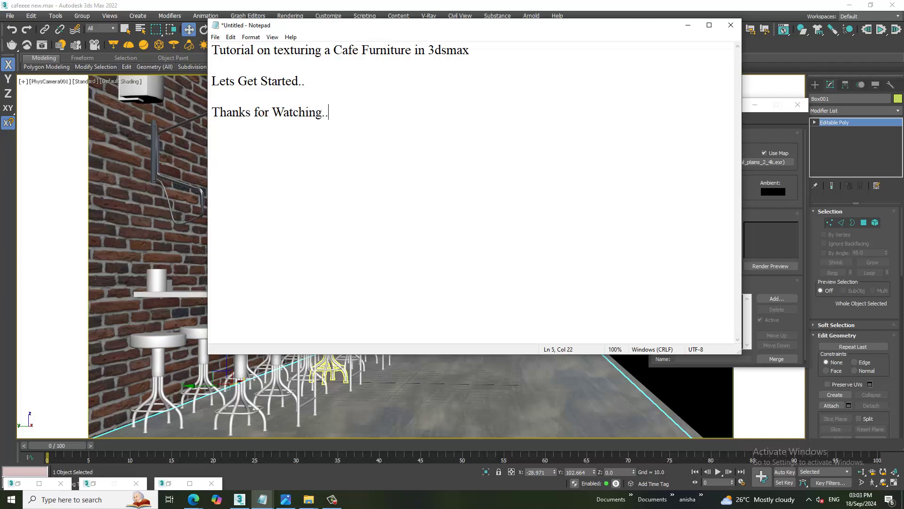
pyautogui.click(687, 25)
pyautogui.click(466, 296)
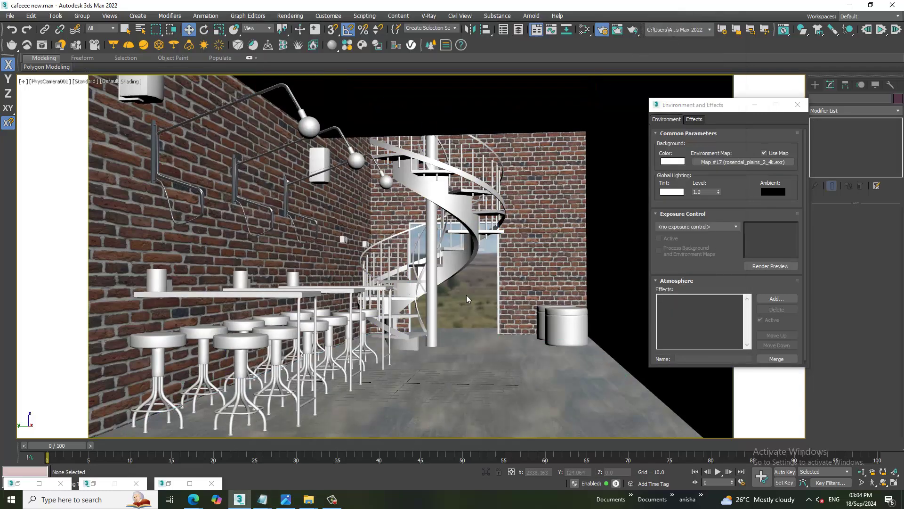